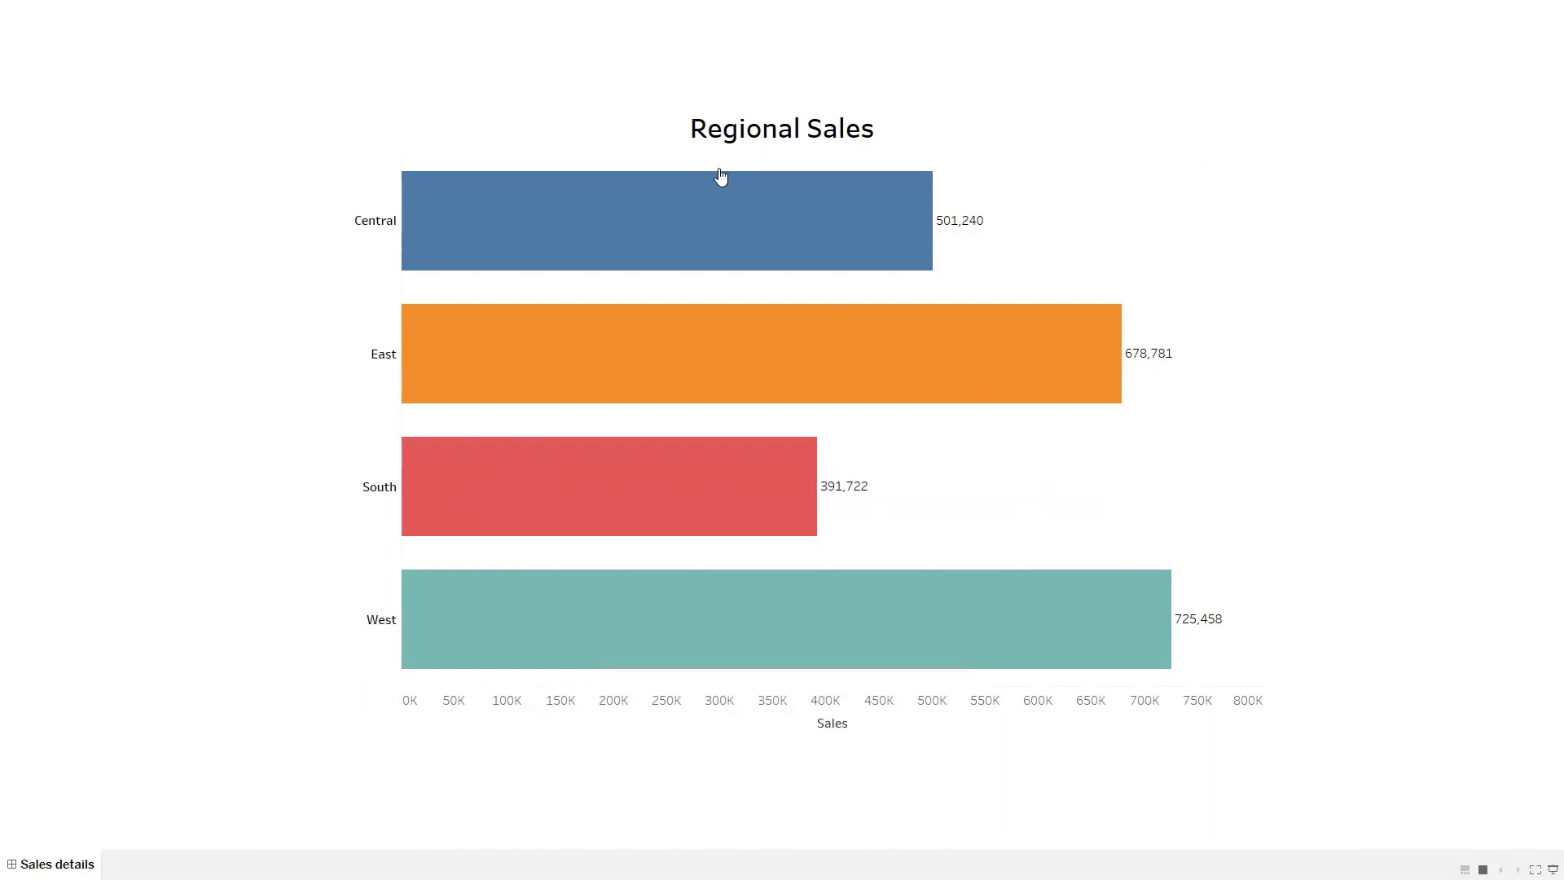
Filter the Category chart to Central, then East, and exit full-screen presentation mode.
mouse_move(719, 209)
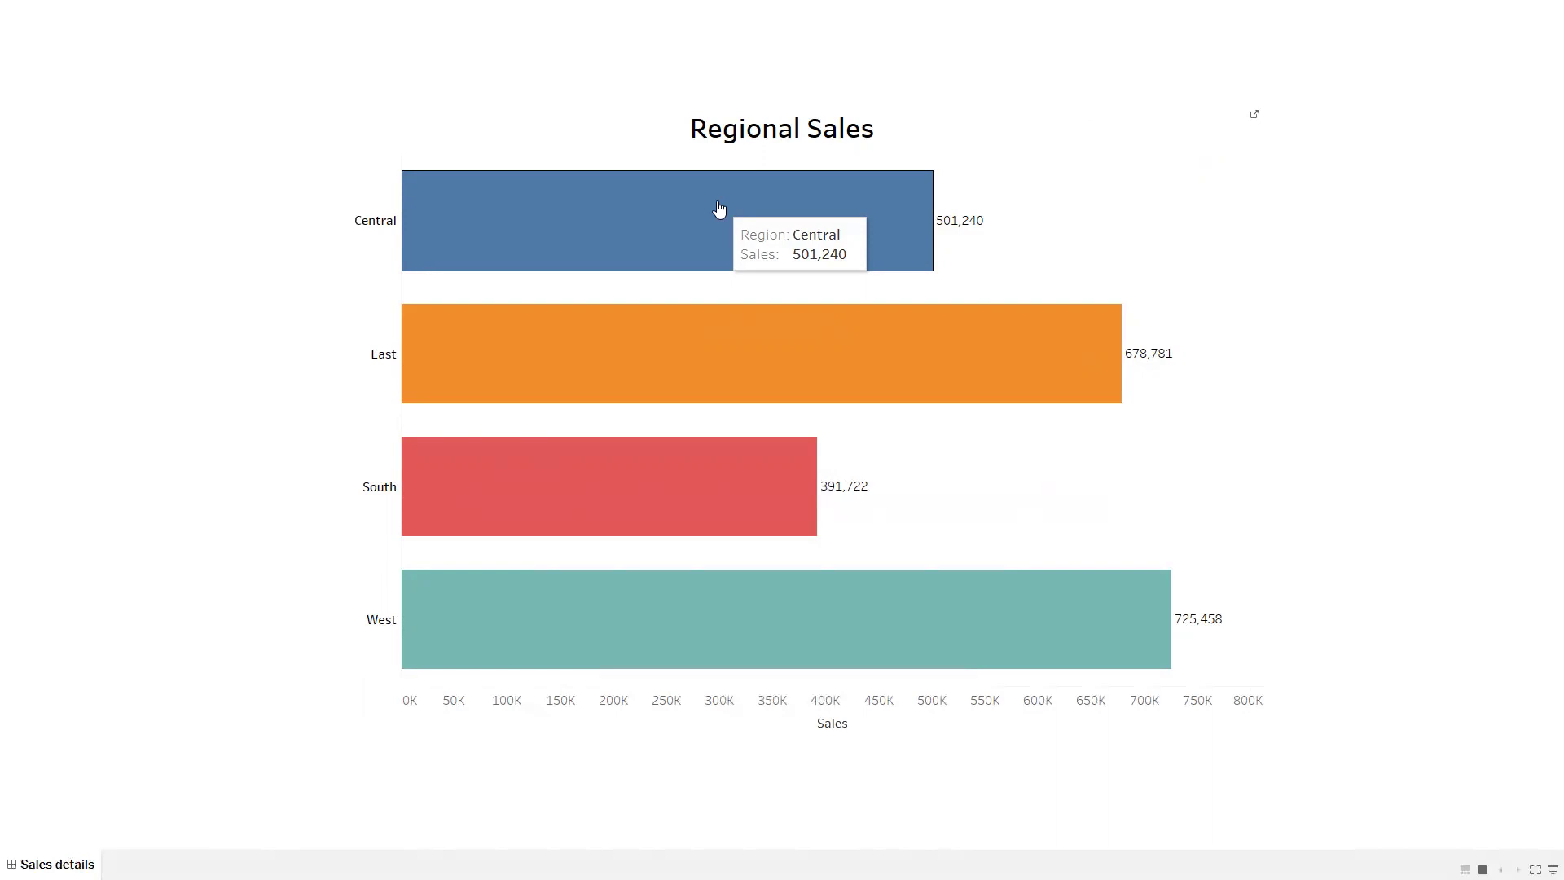
left_click(718, 208)
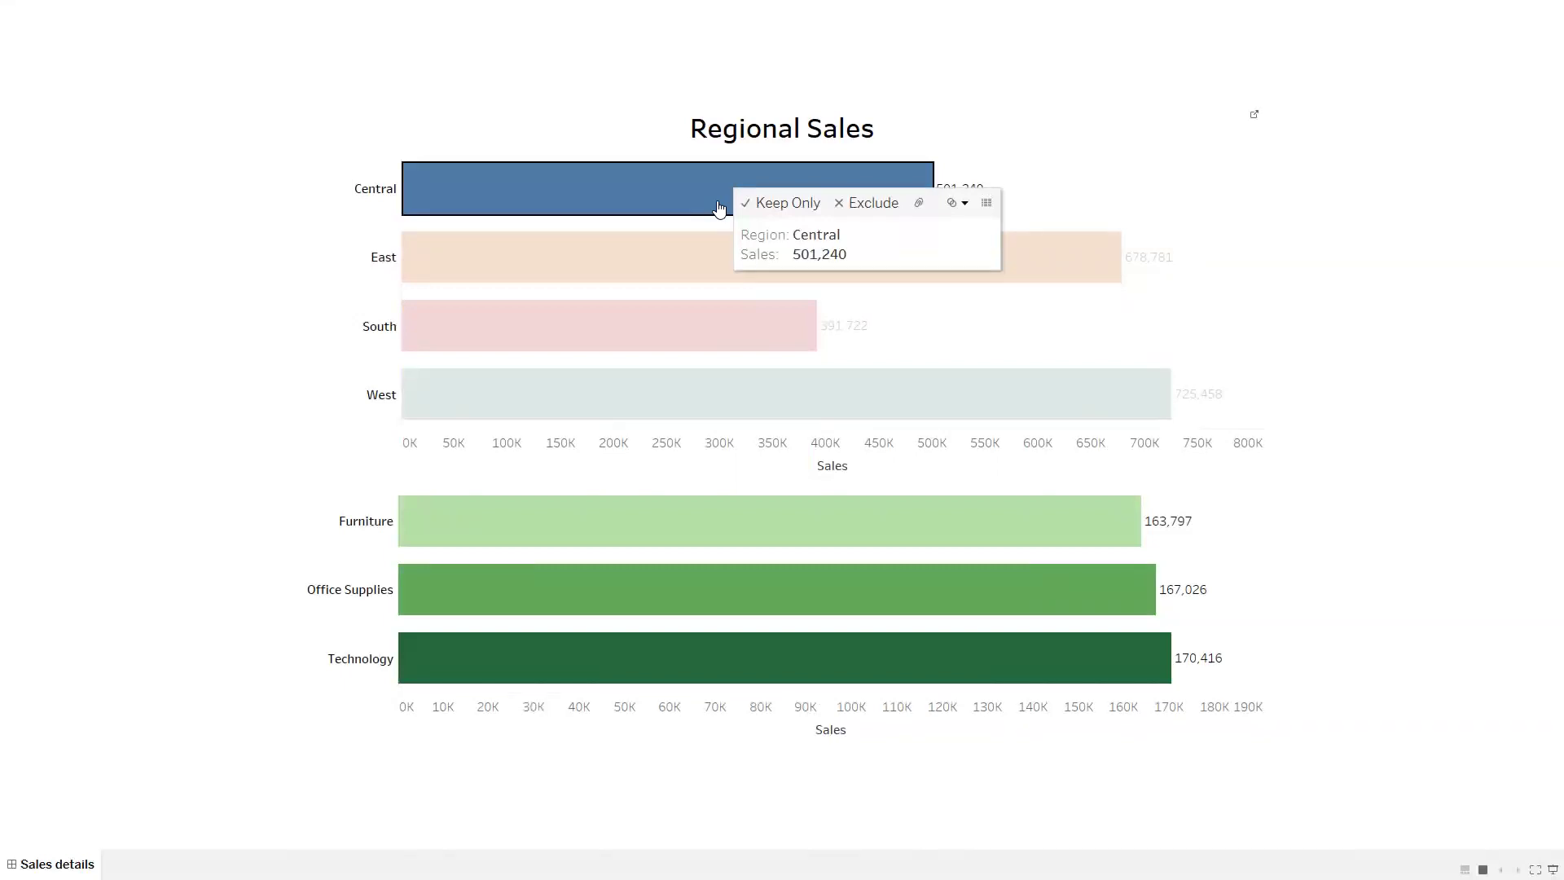
left_click(706, 262)
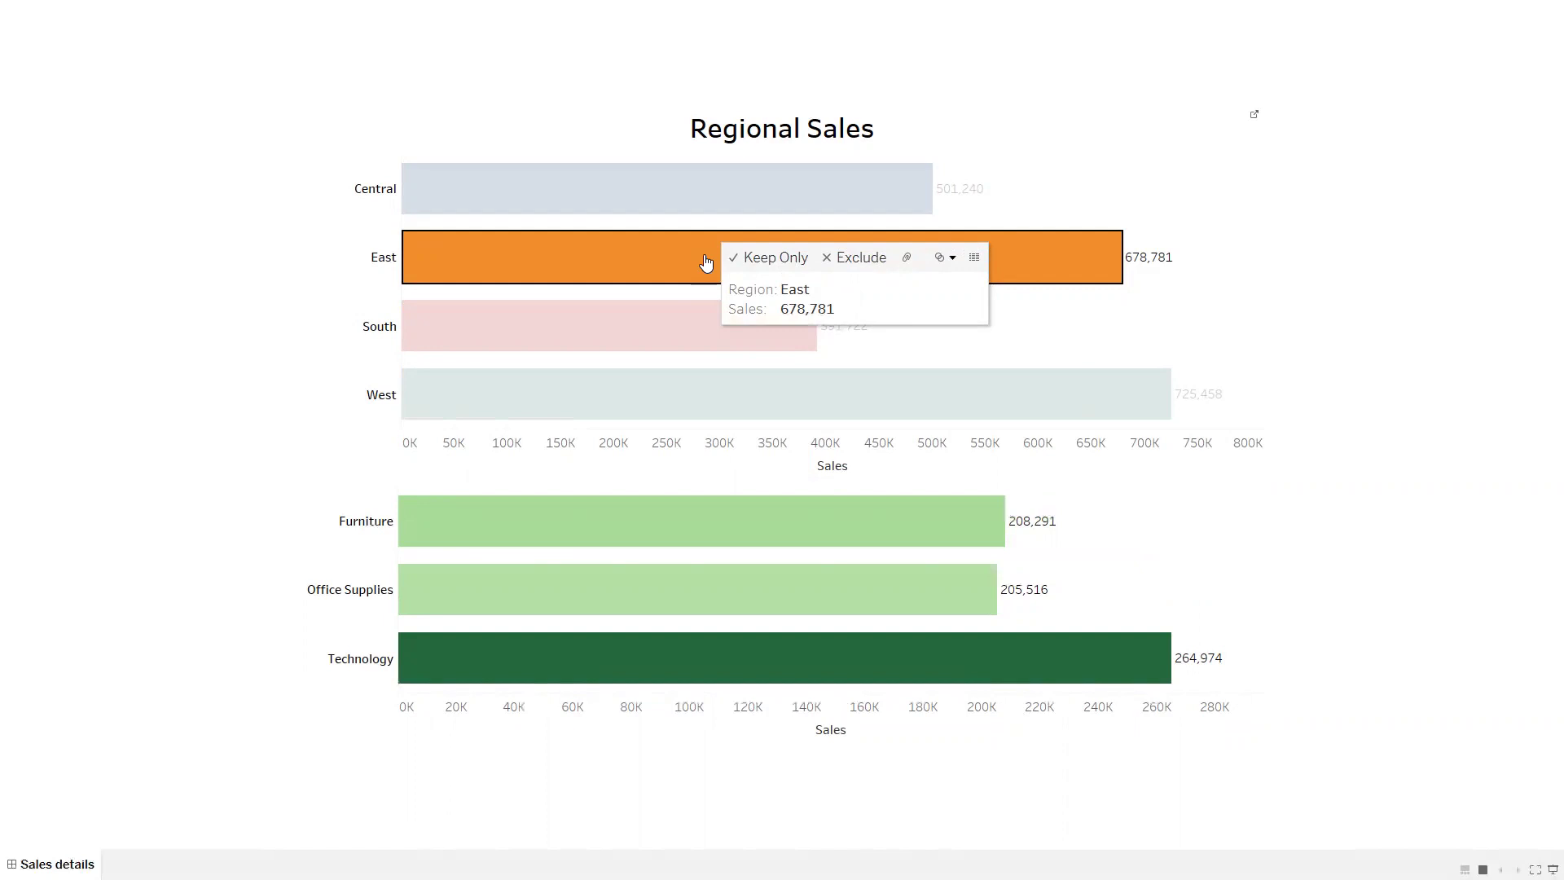
key("Escape")
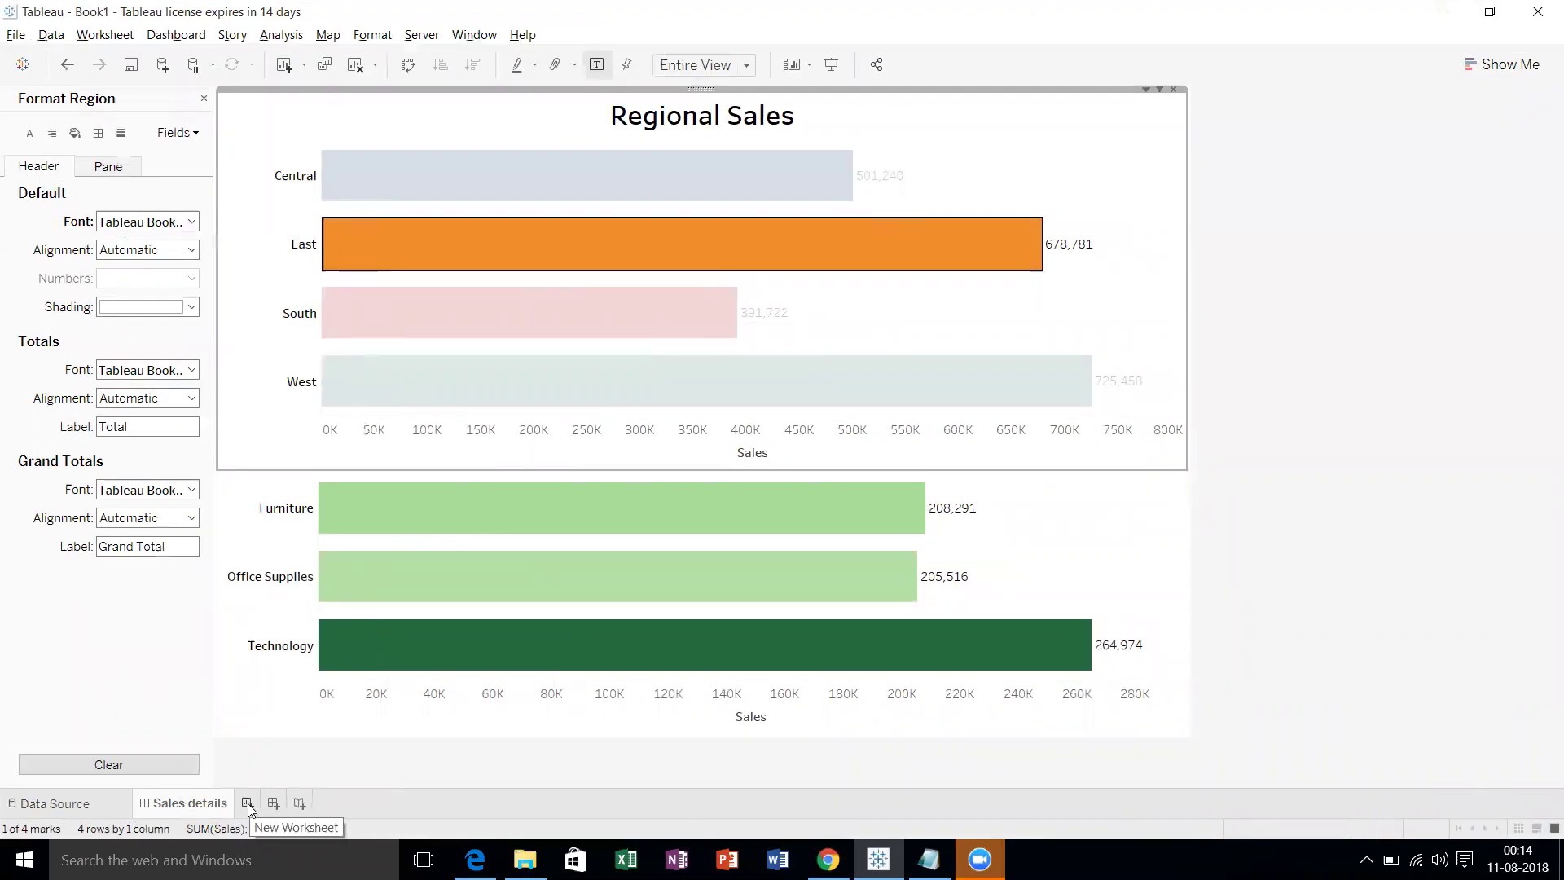
Create Sheet 3 with Region on Rows and SUM(Sales) on Columns, fitted to Entire View.
left_click(248, 805)
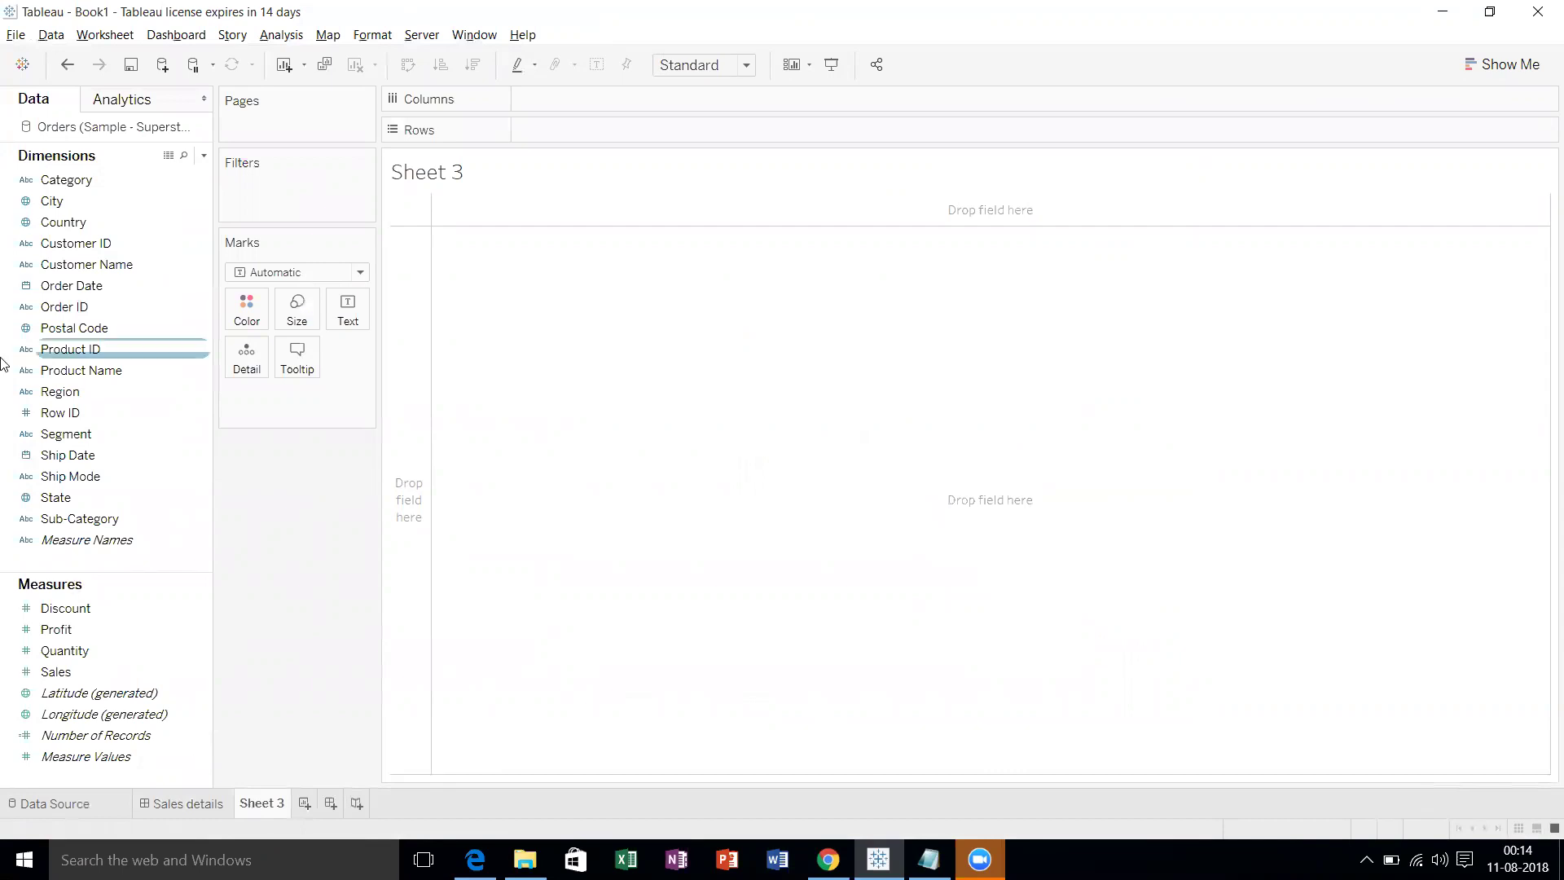
left_click_drag(66, 392, 561, 142)
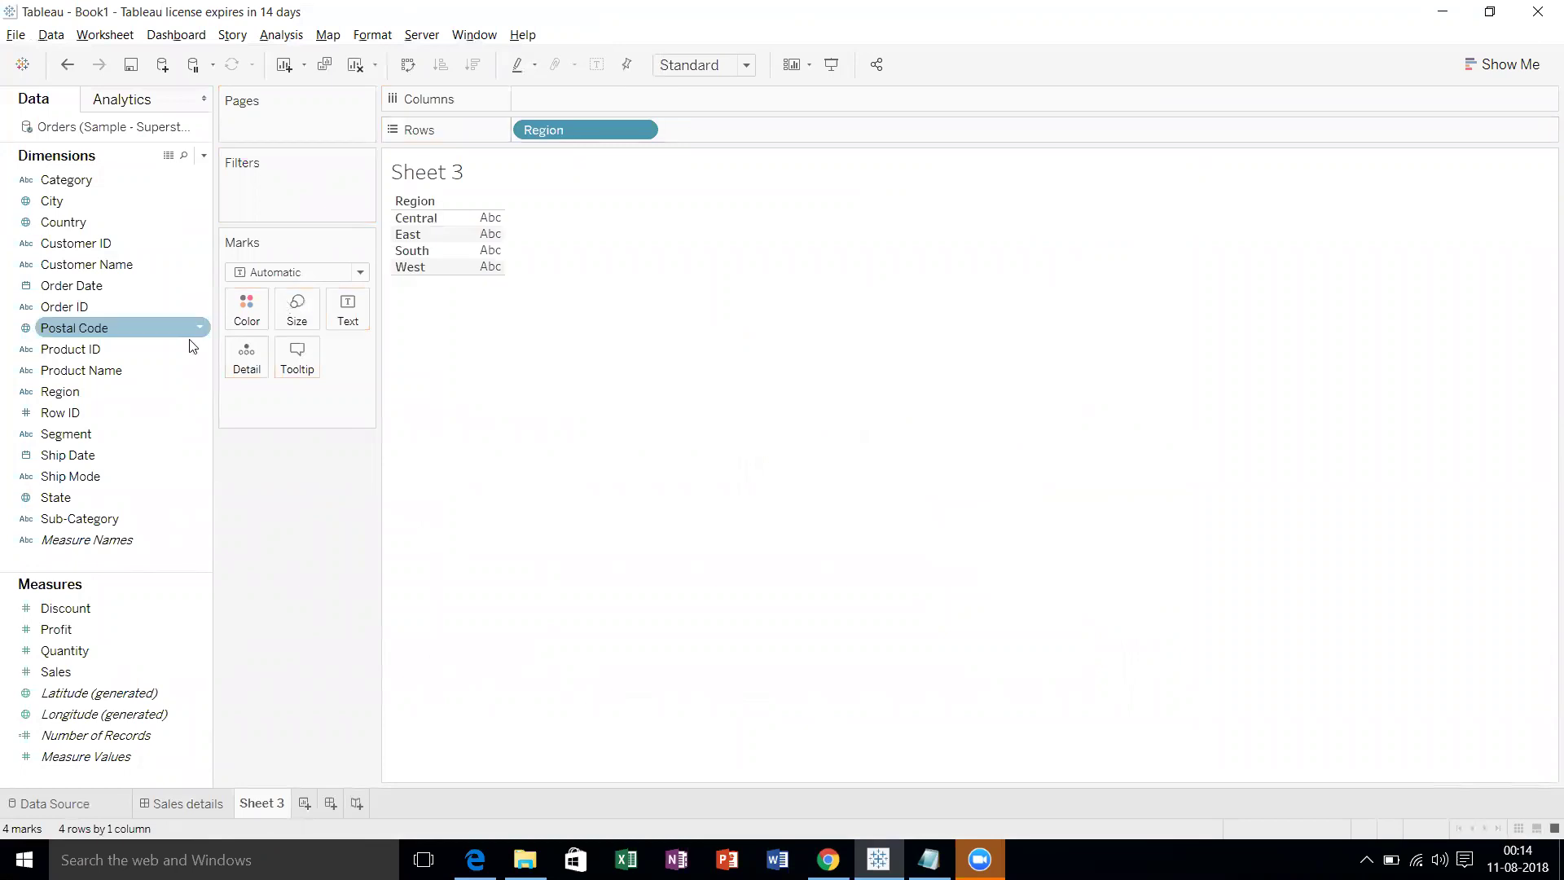
left_click(86, 263)
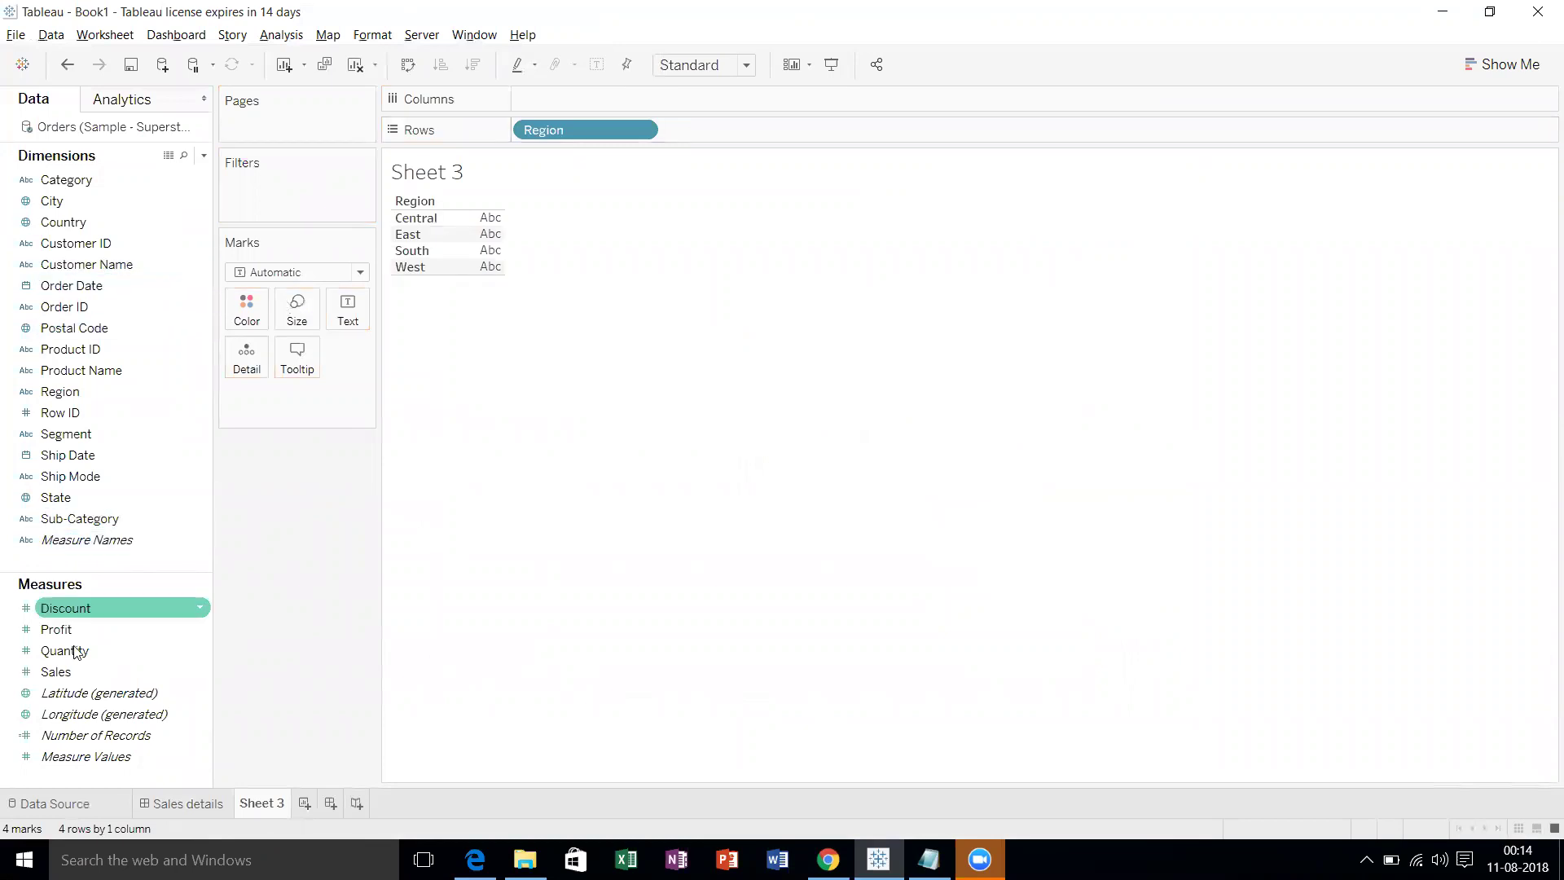
left_click_drag(57, 671, 565, 96)
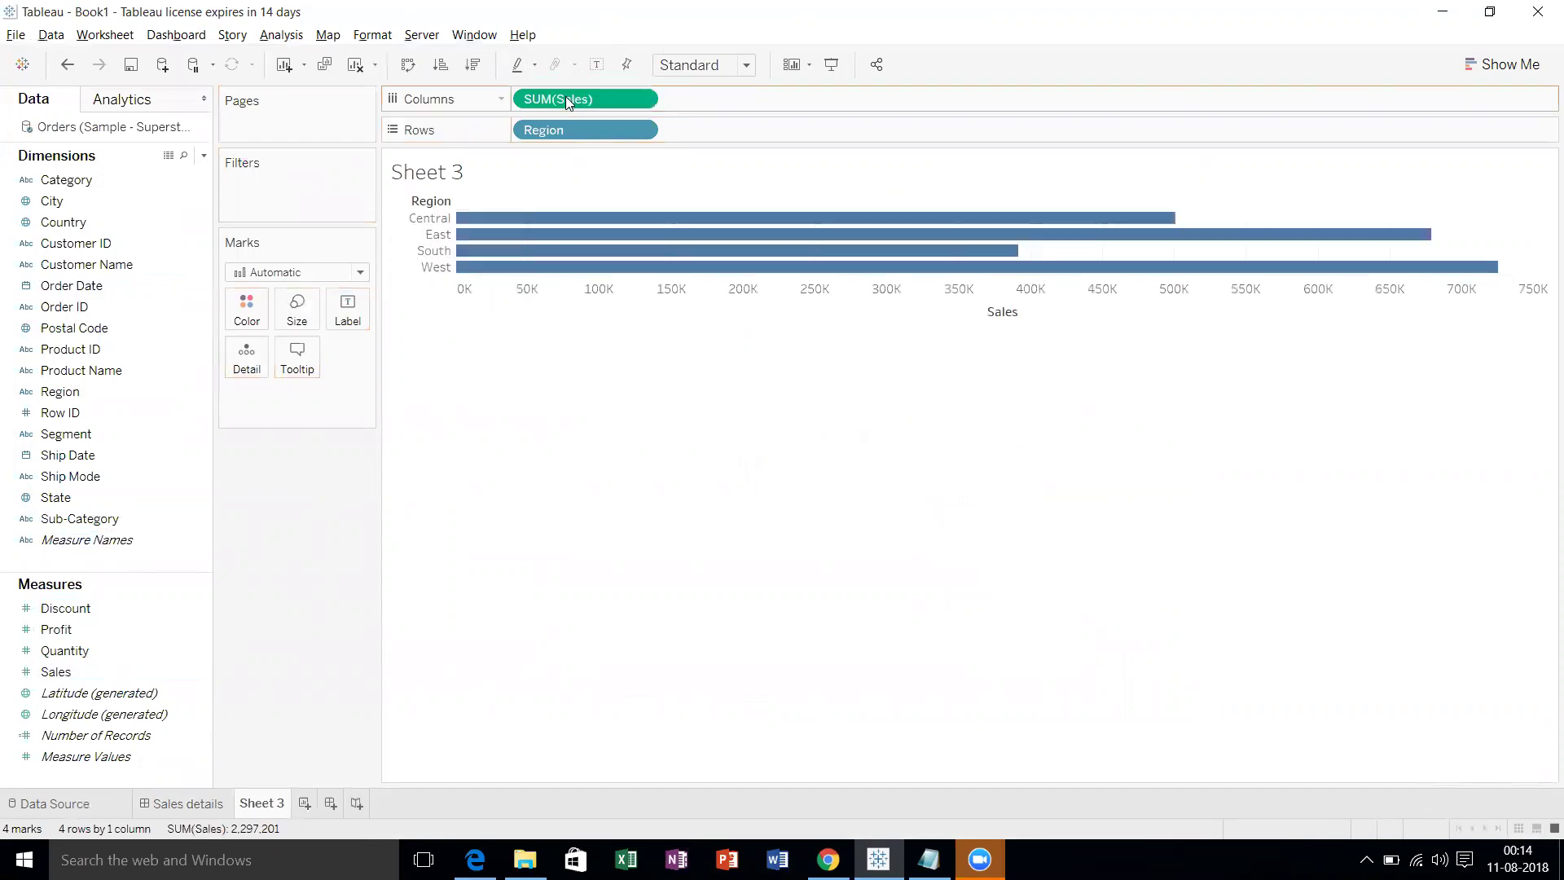
left_click(700, 73)
left_click(701, 147)
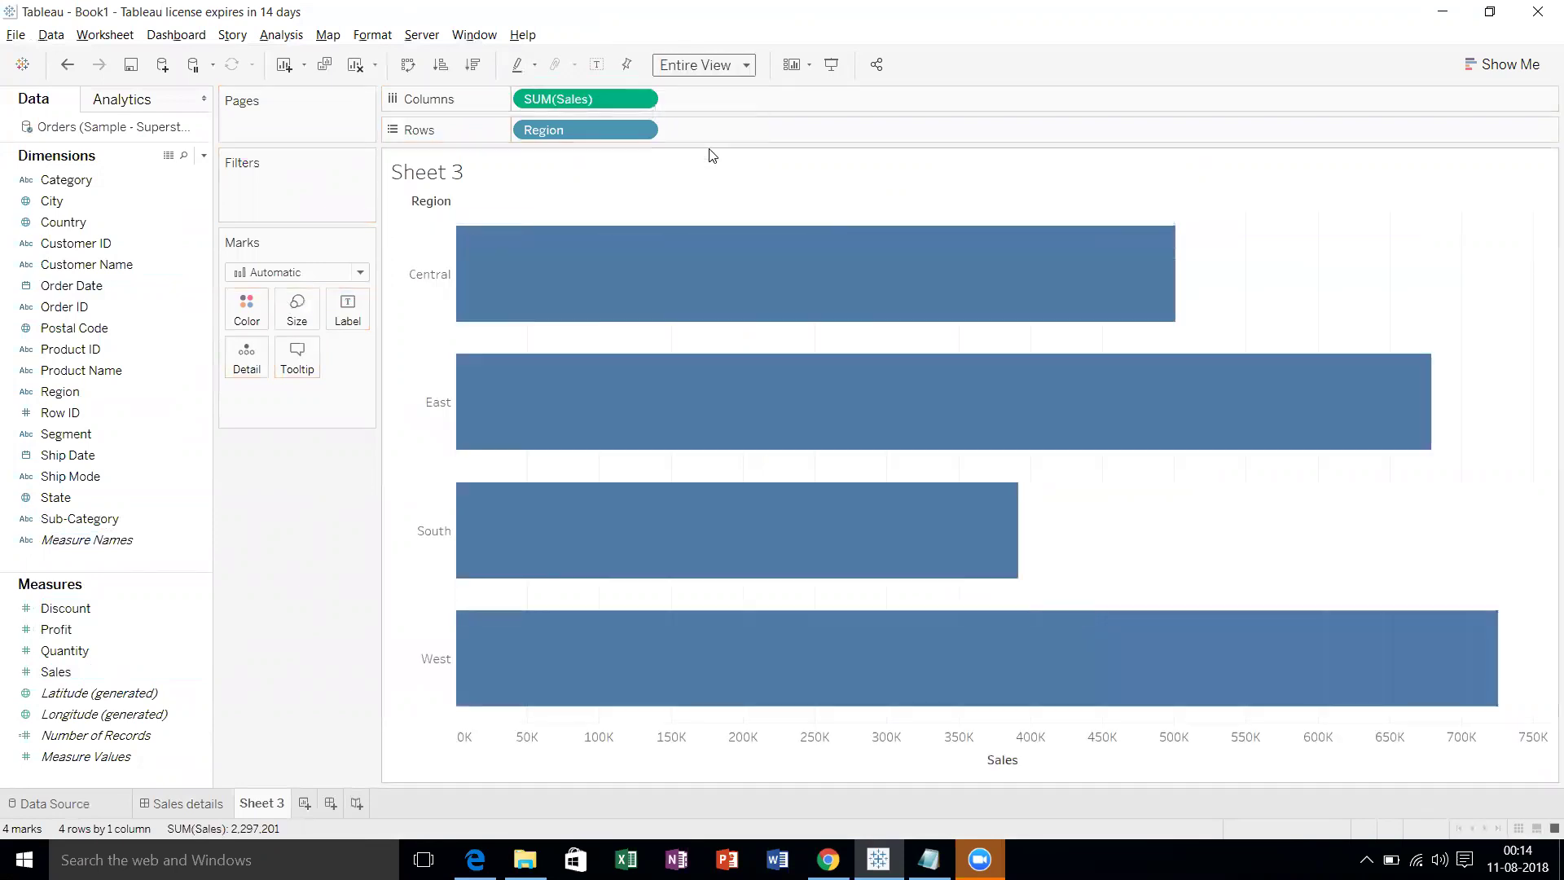
Set the Sales by Region chart's grid lines to None.
right_click(1242, 272)
left_click(1272, 343)
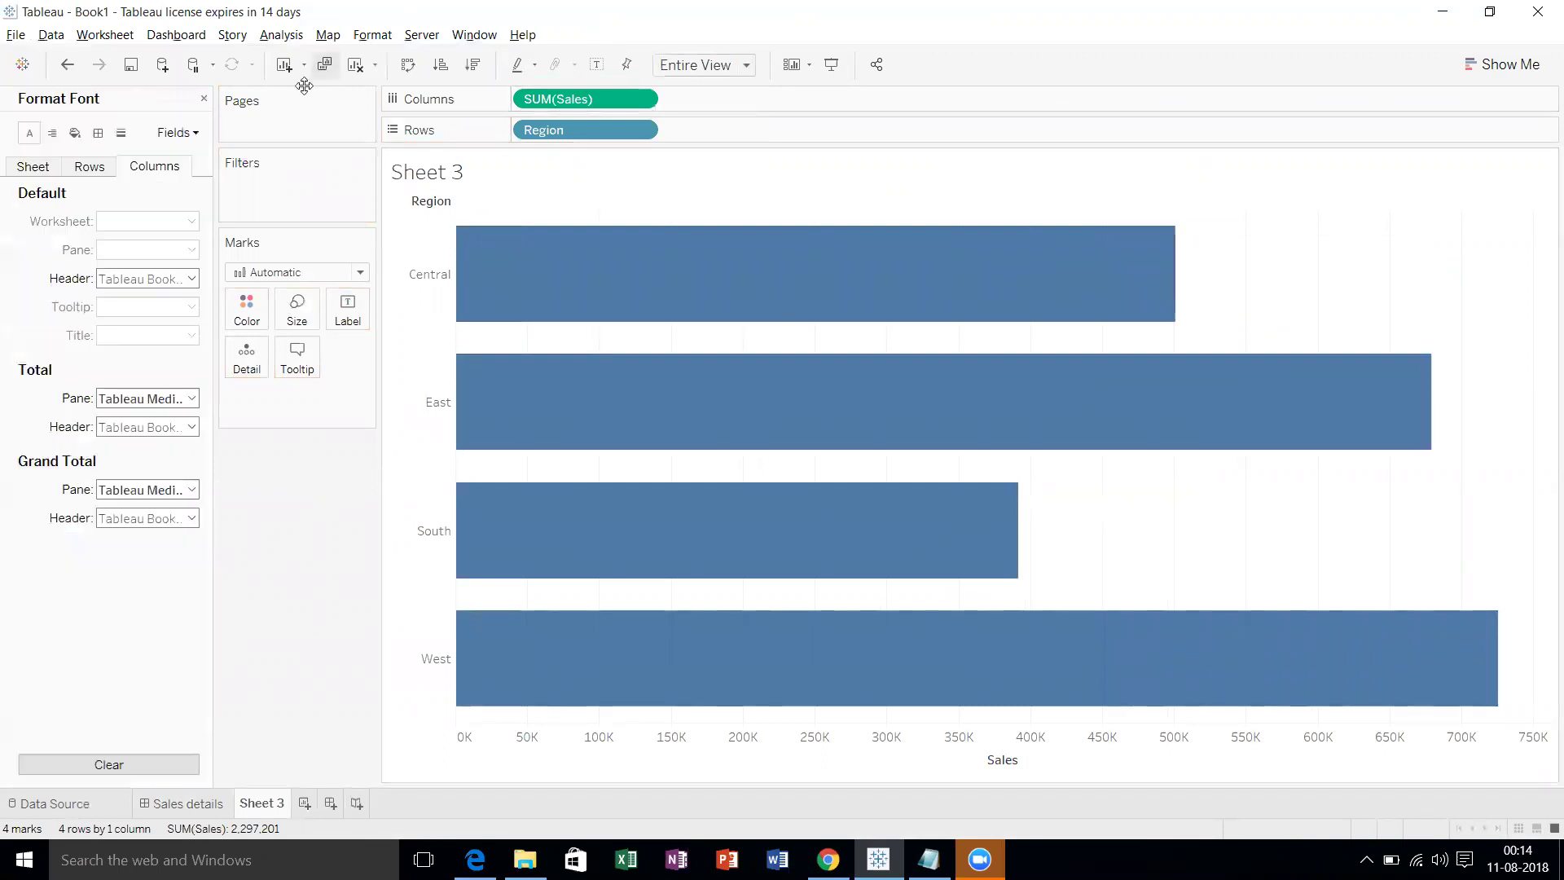
left_click(121, 132)
left_click(149, 220)
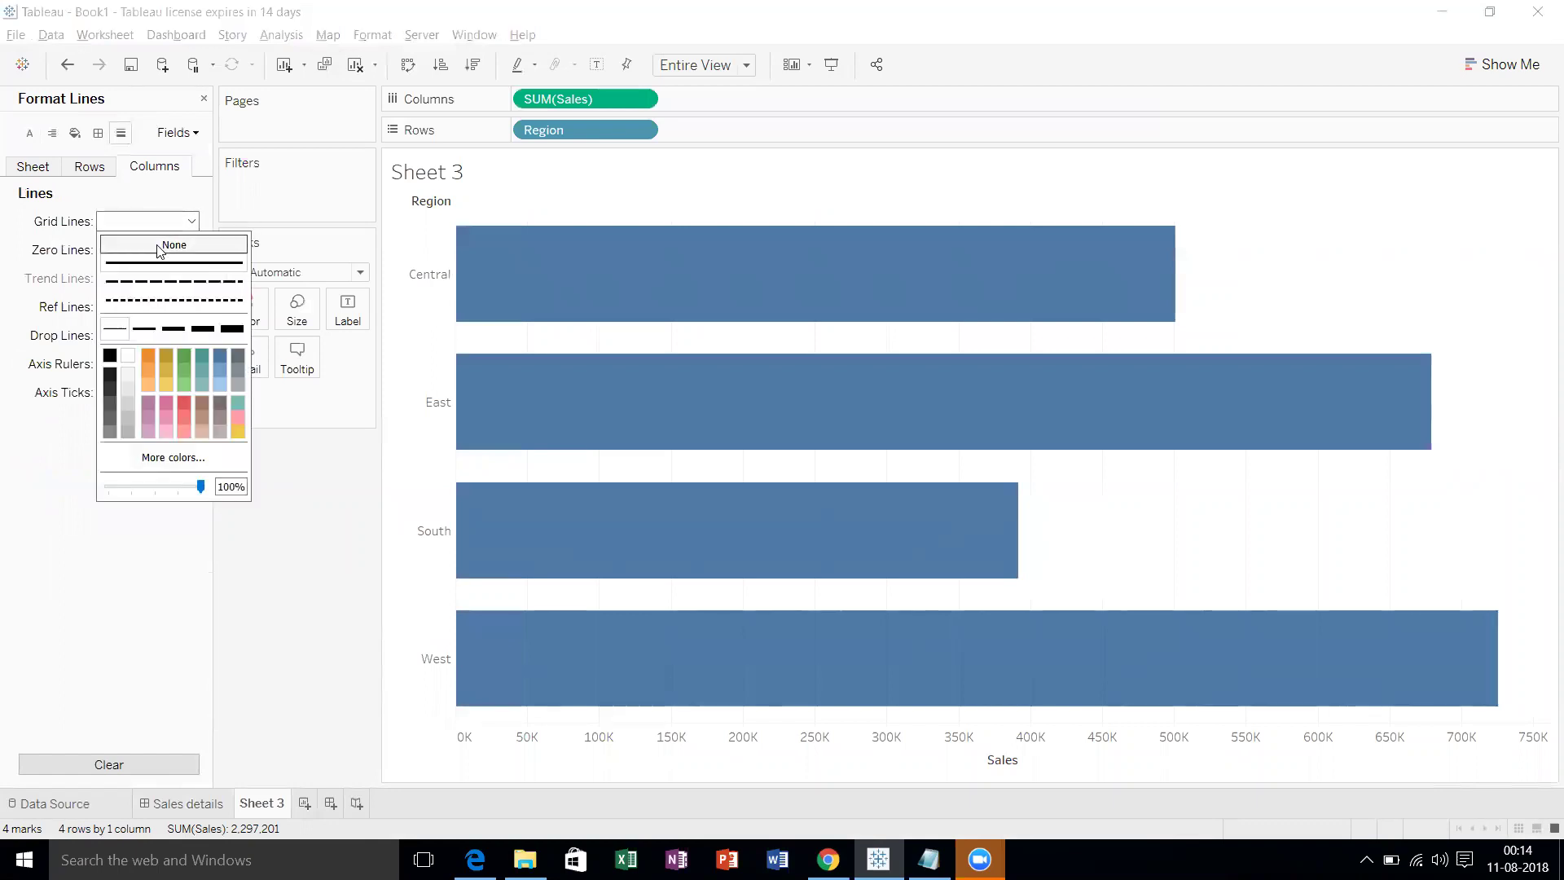
left_click(160, 247)
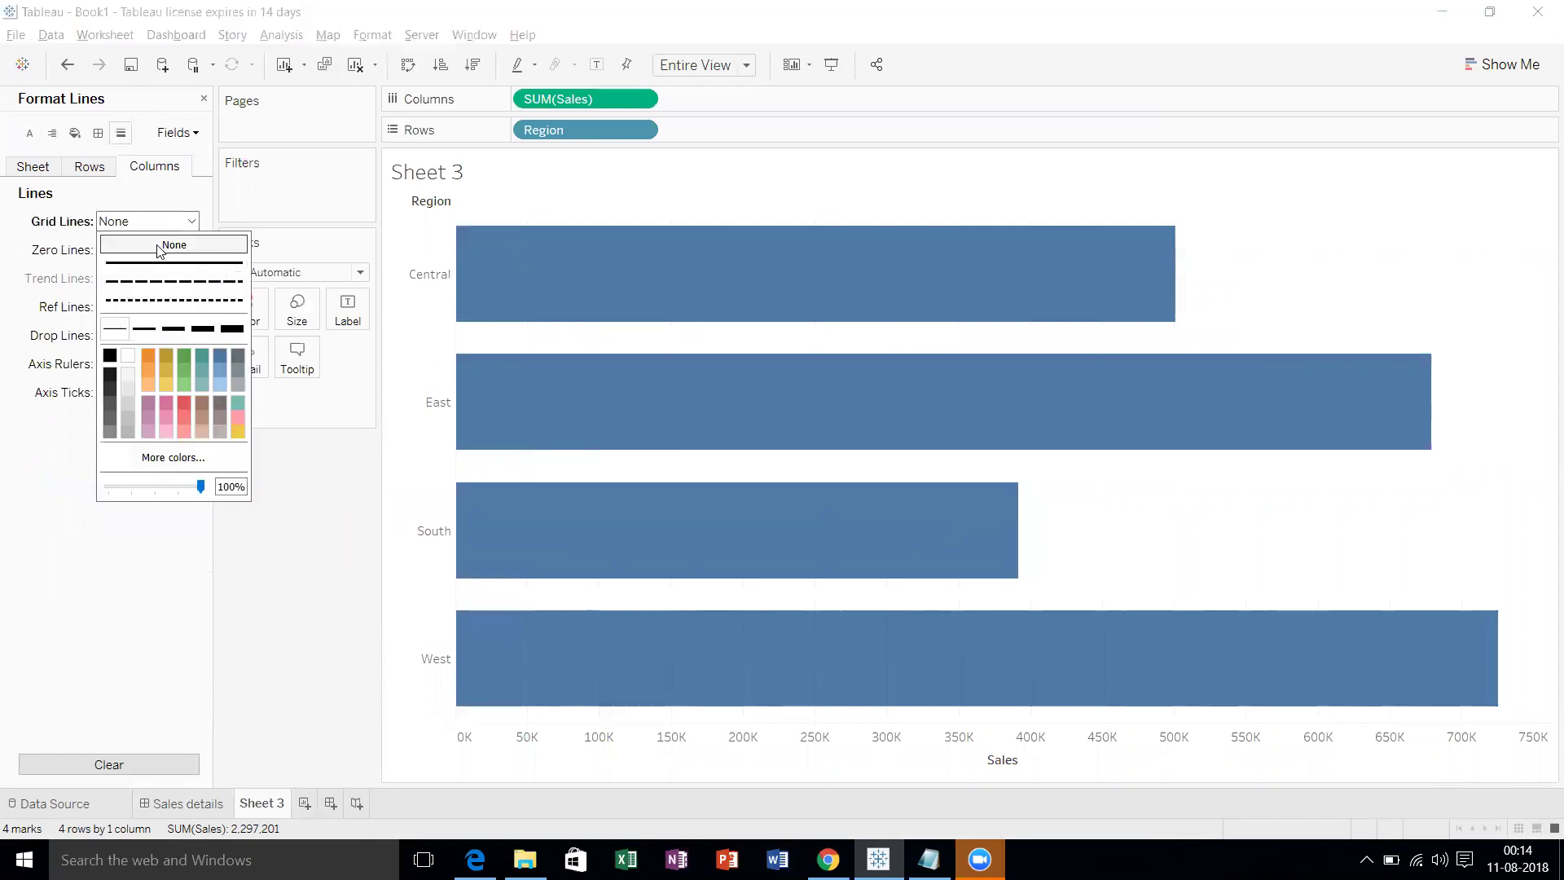
left_click(318, 569)
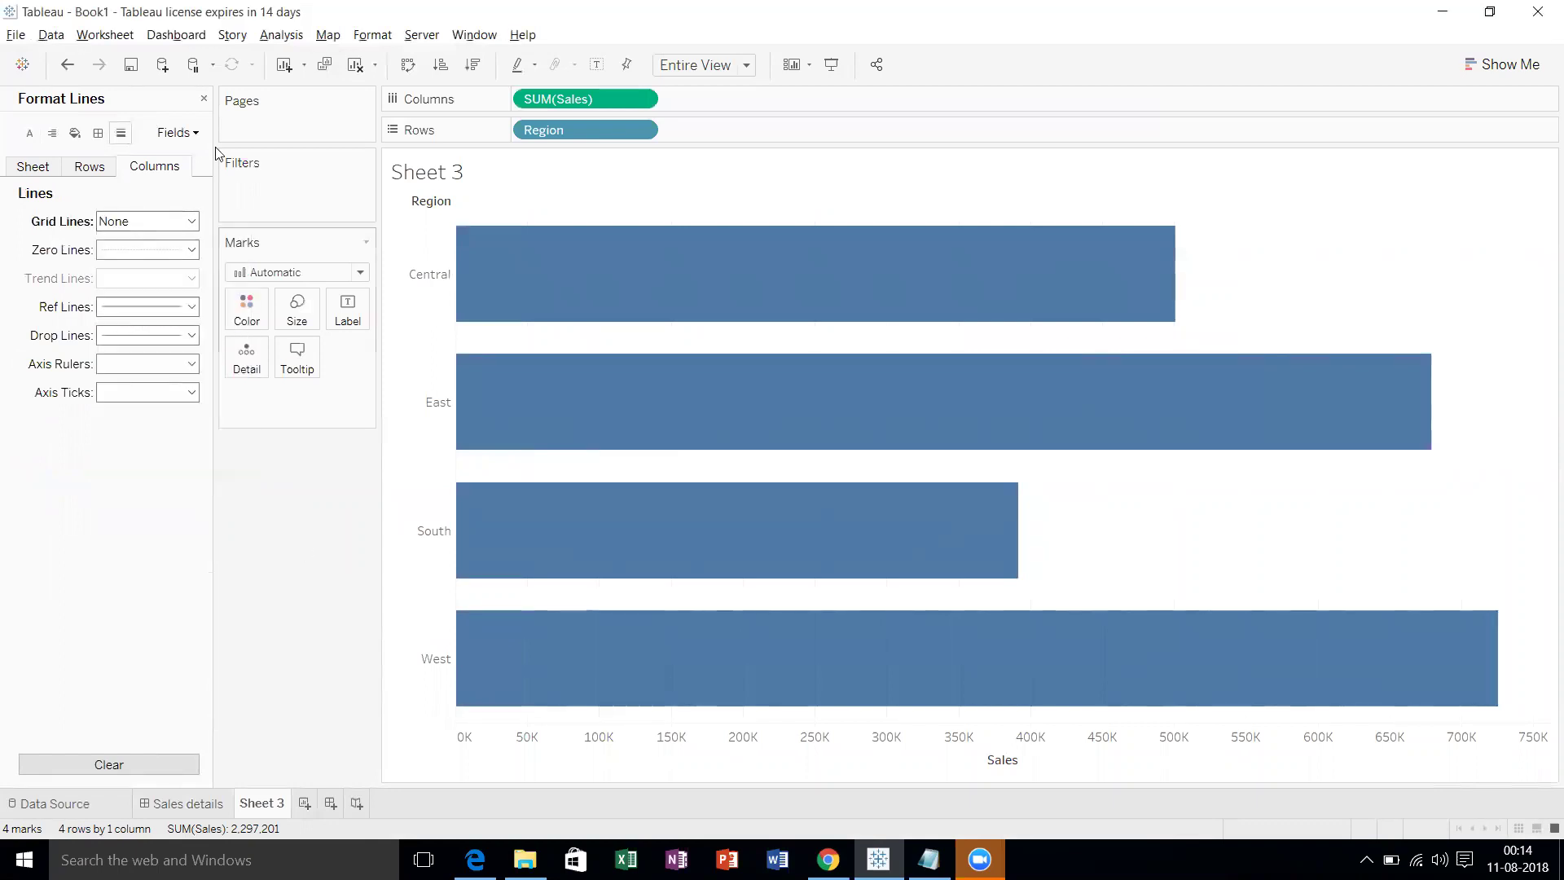
left_click(203, 99)
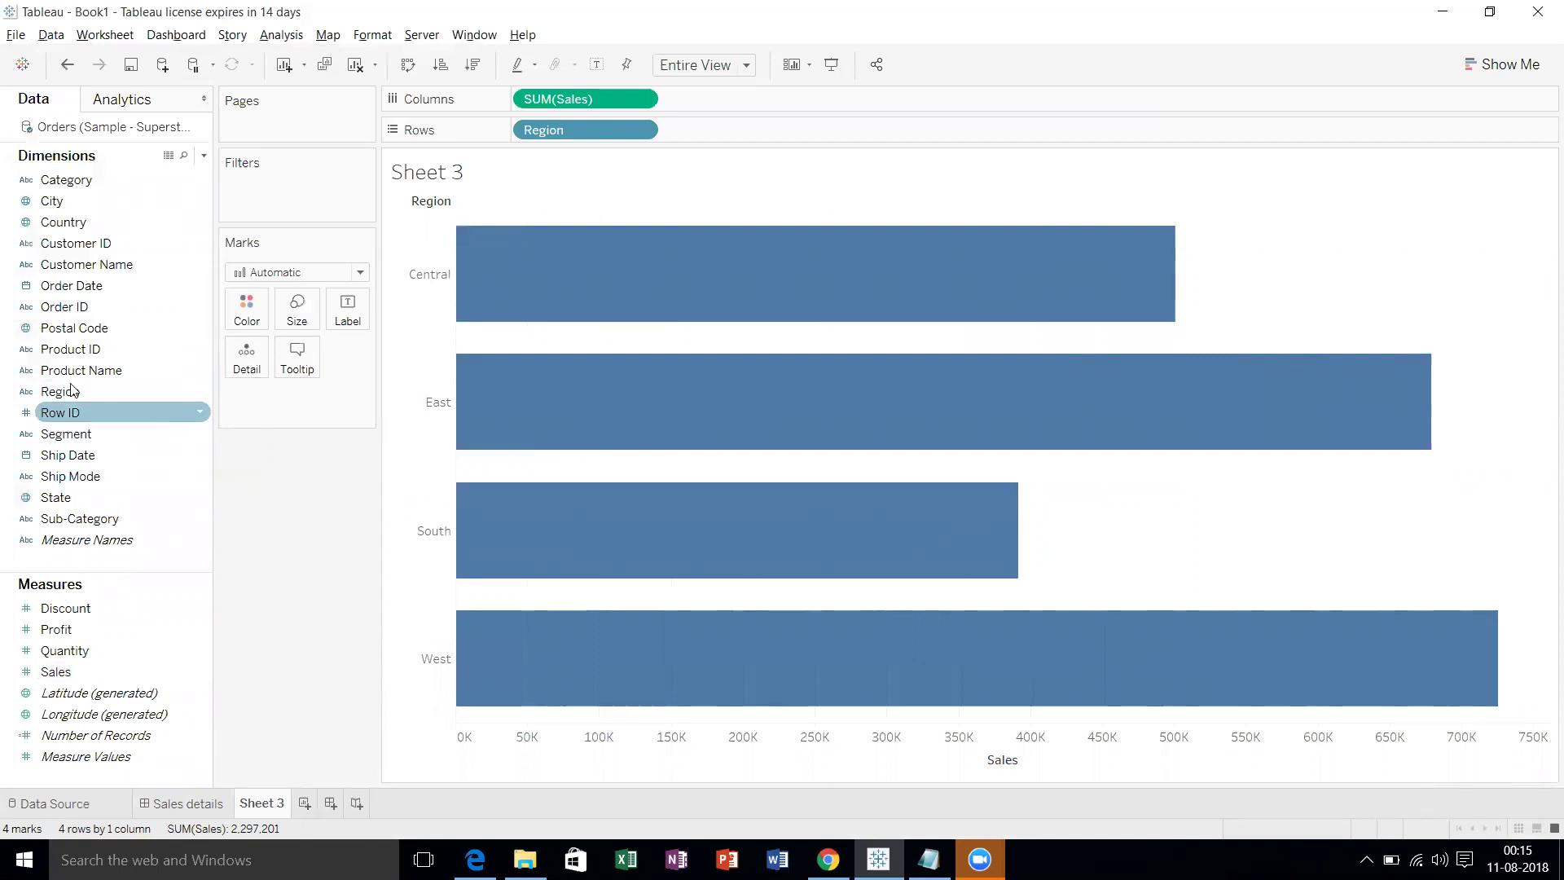
Colour the bars by Region and make the Region header font bold at size 9.
left_click_drag(70, 393, 256, 311)
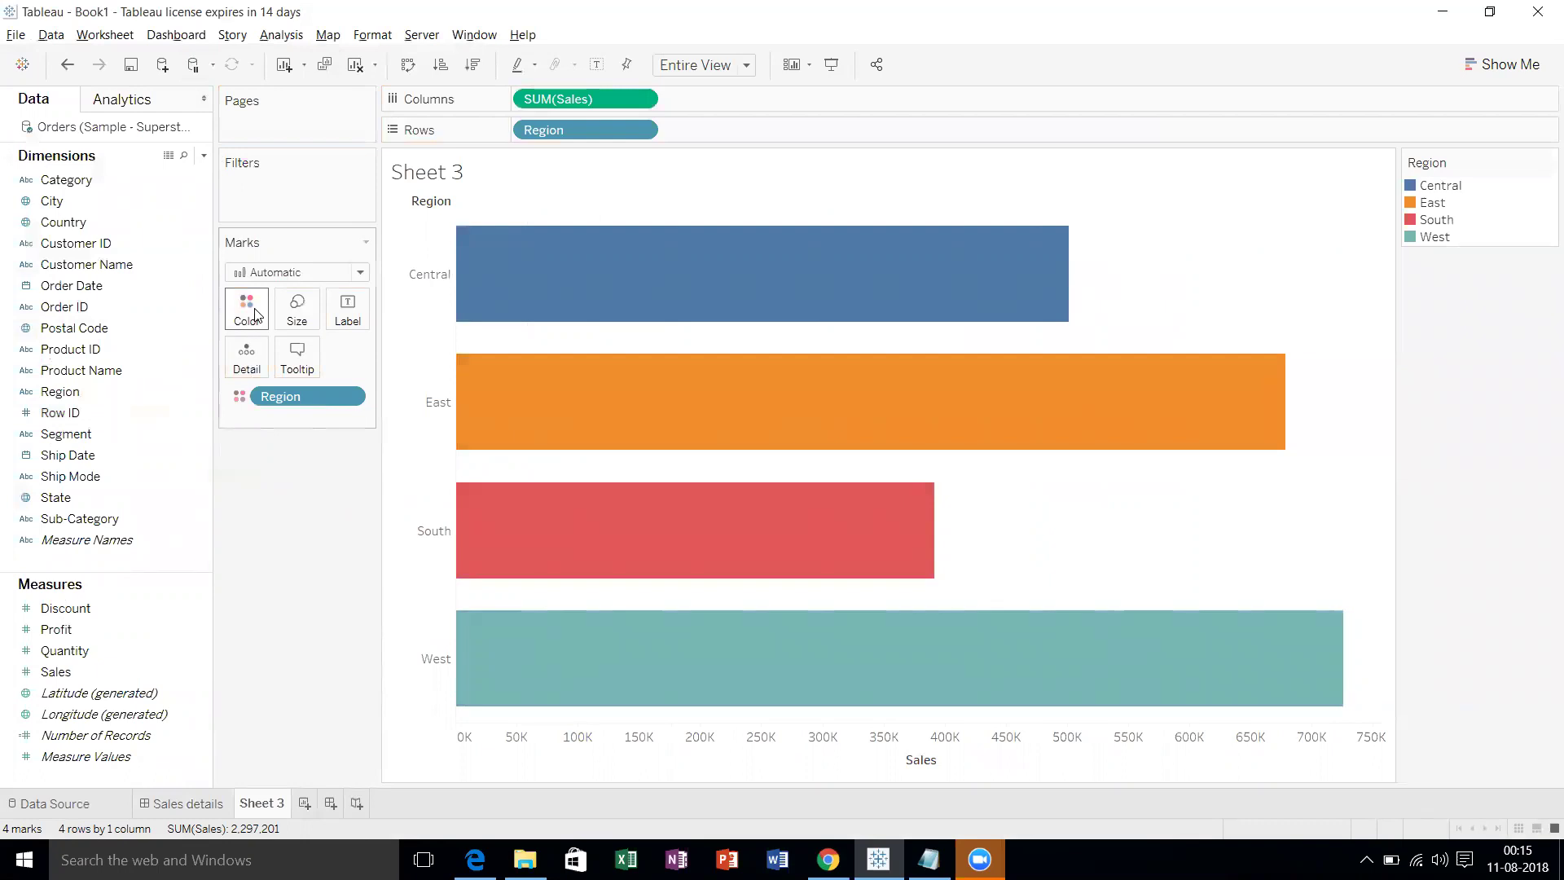
right_click(439, 293)
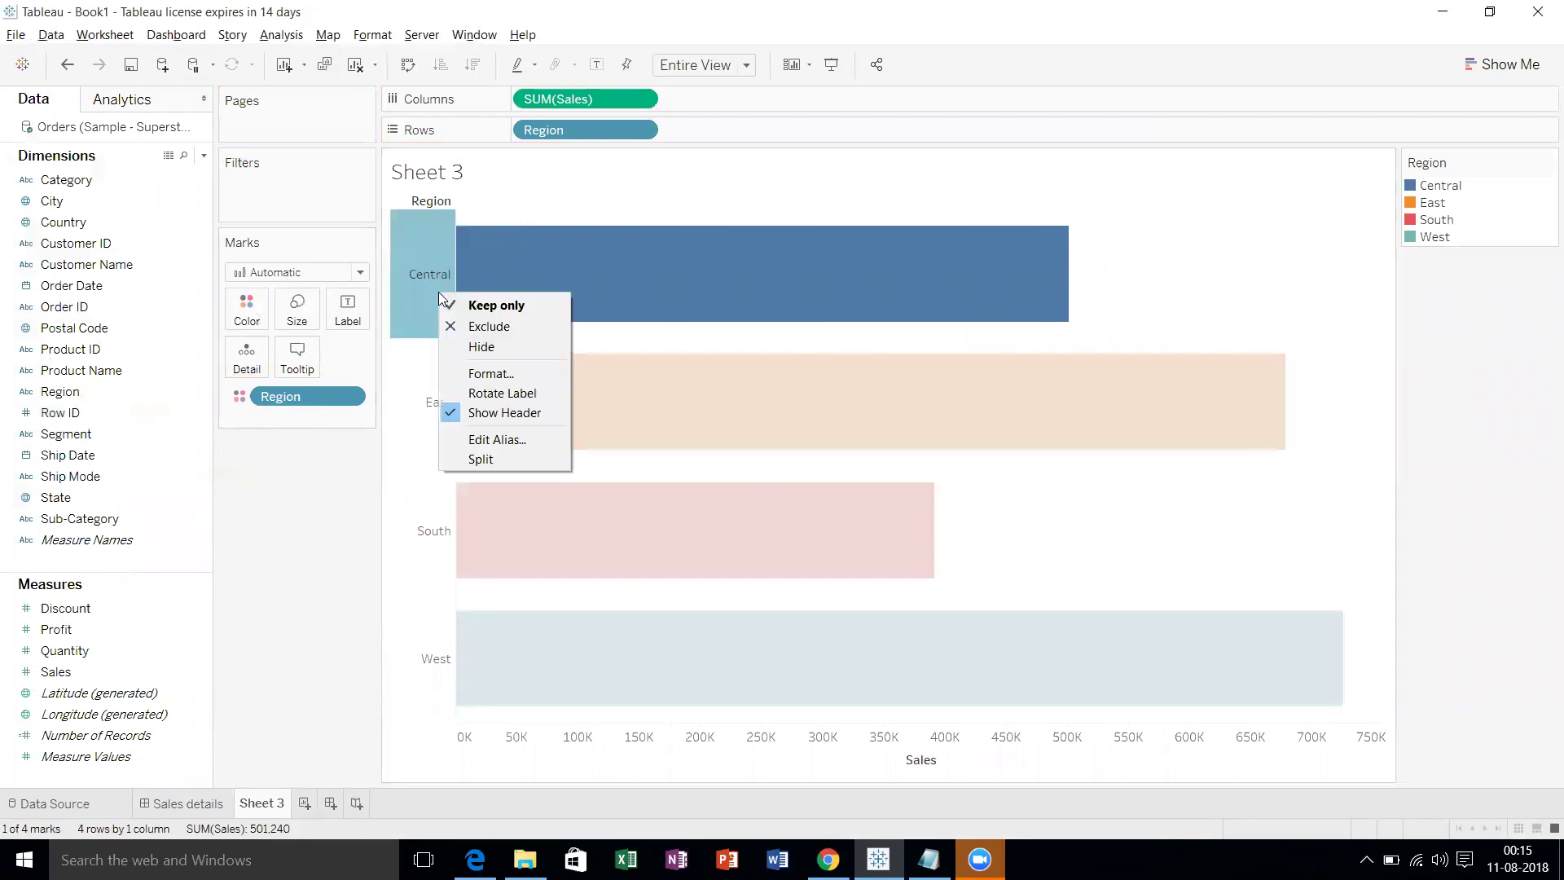
right_click(573, 130)
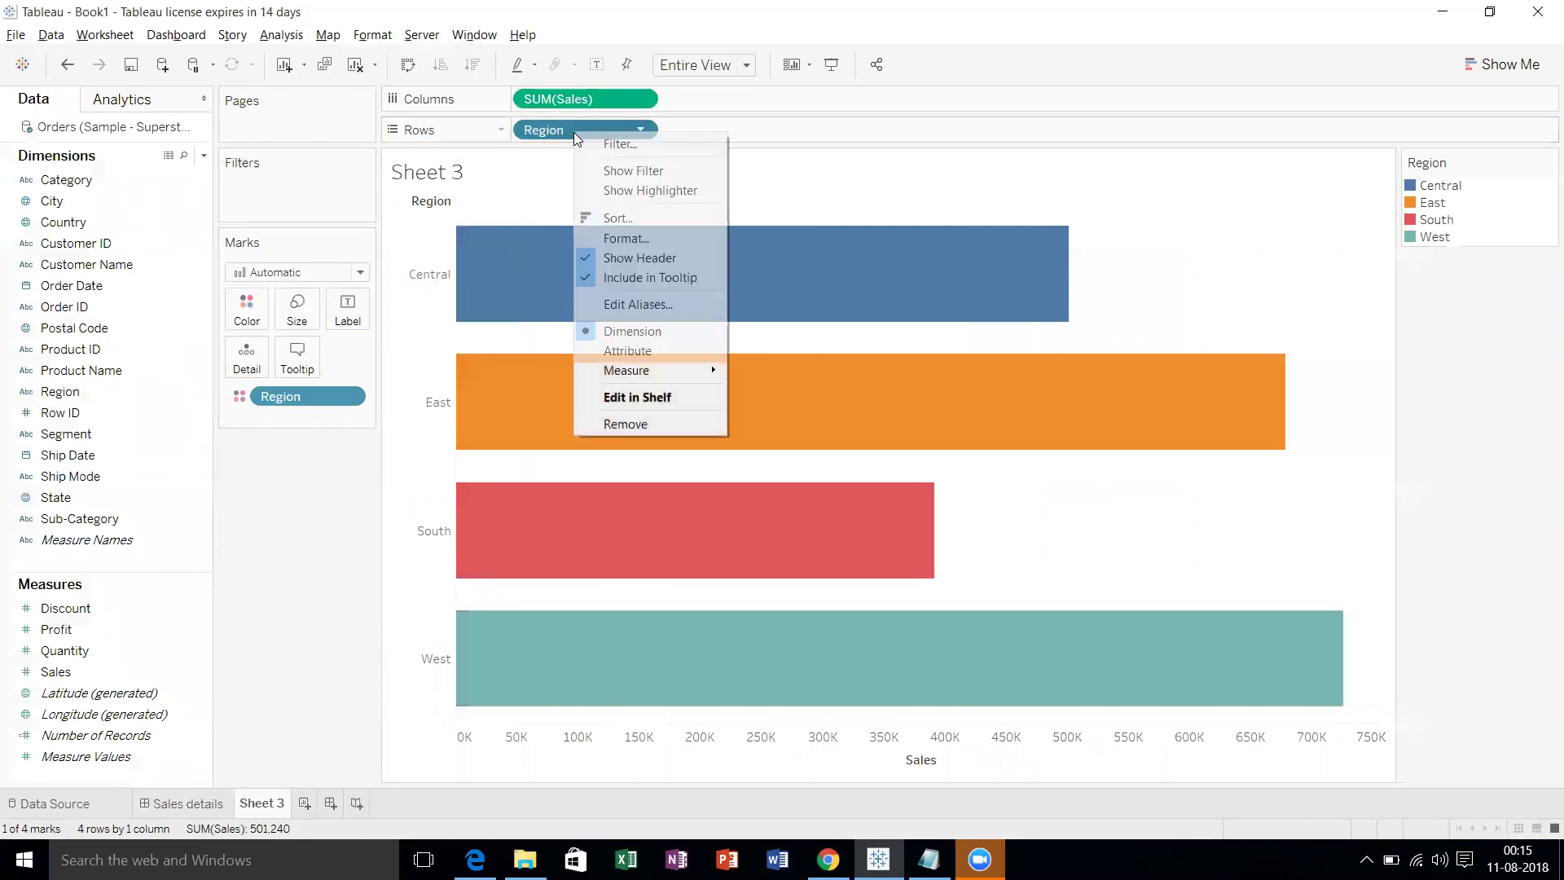
left_click(611, 241)
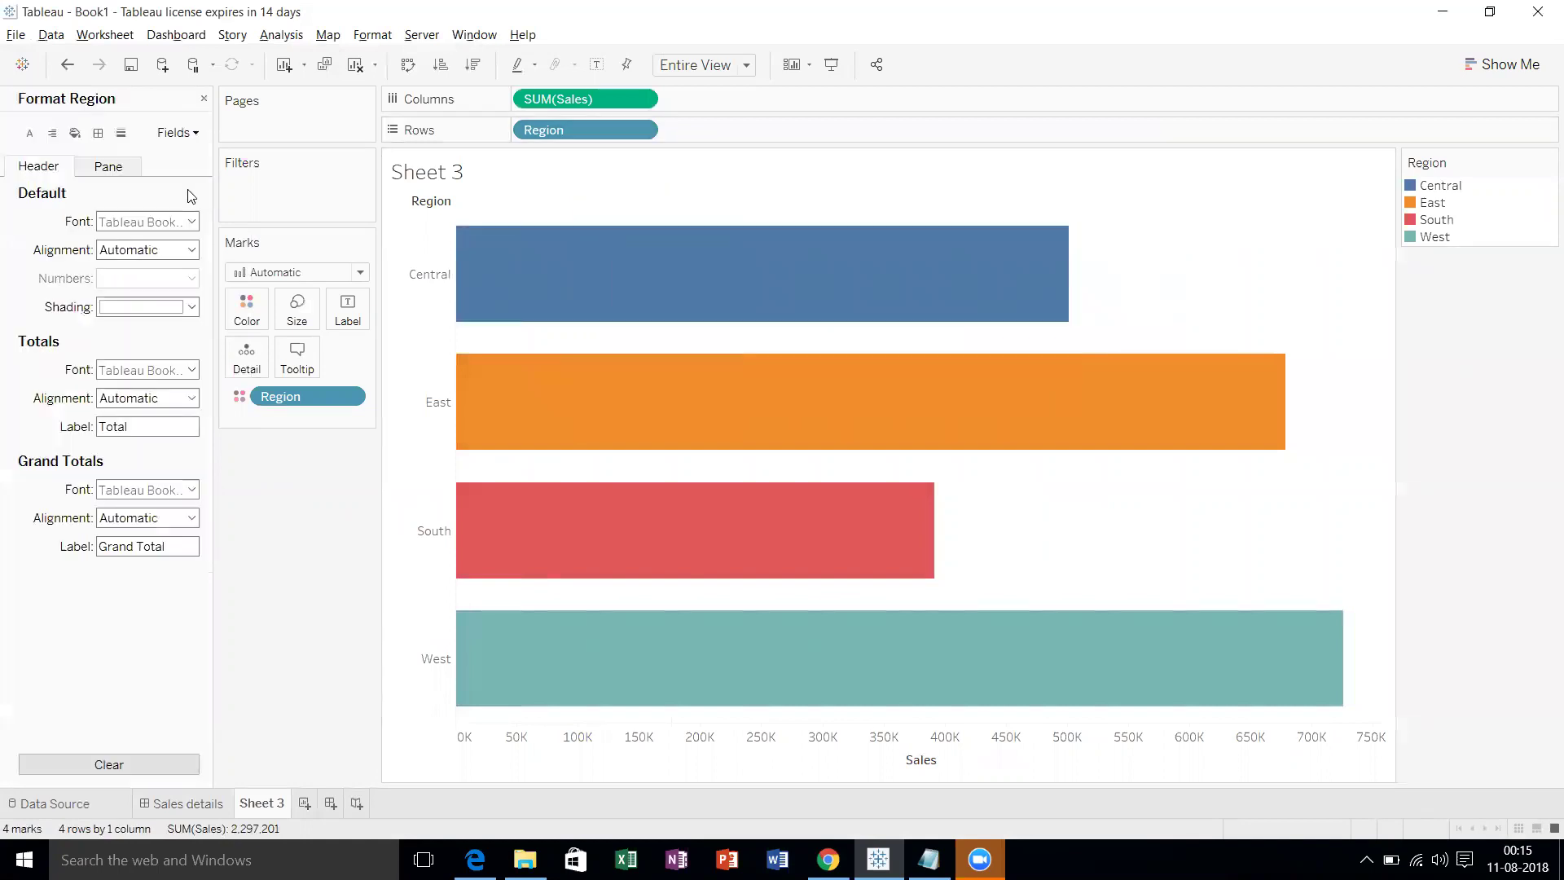
left_click(163, 221)
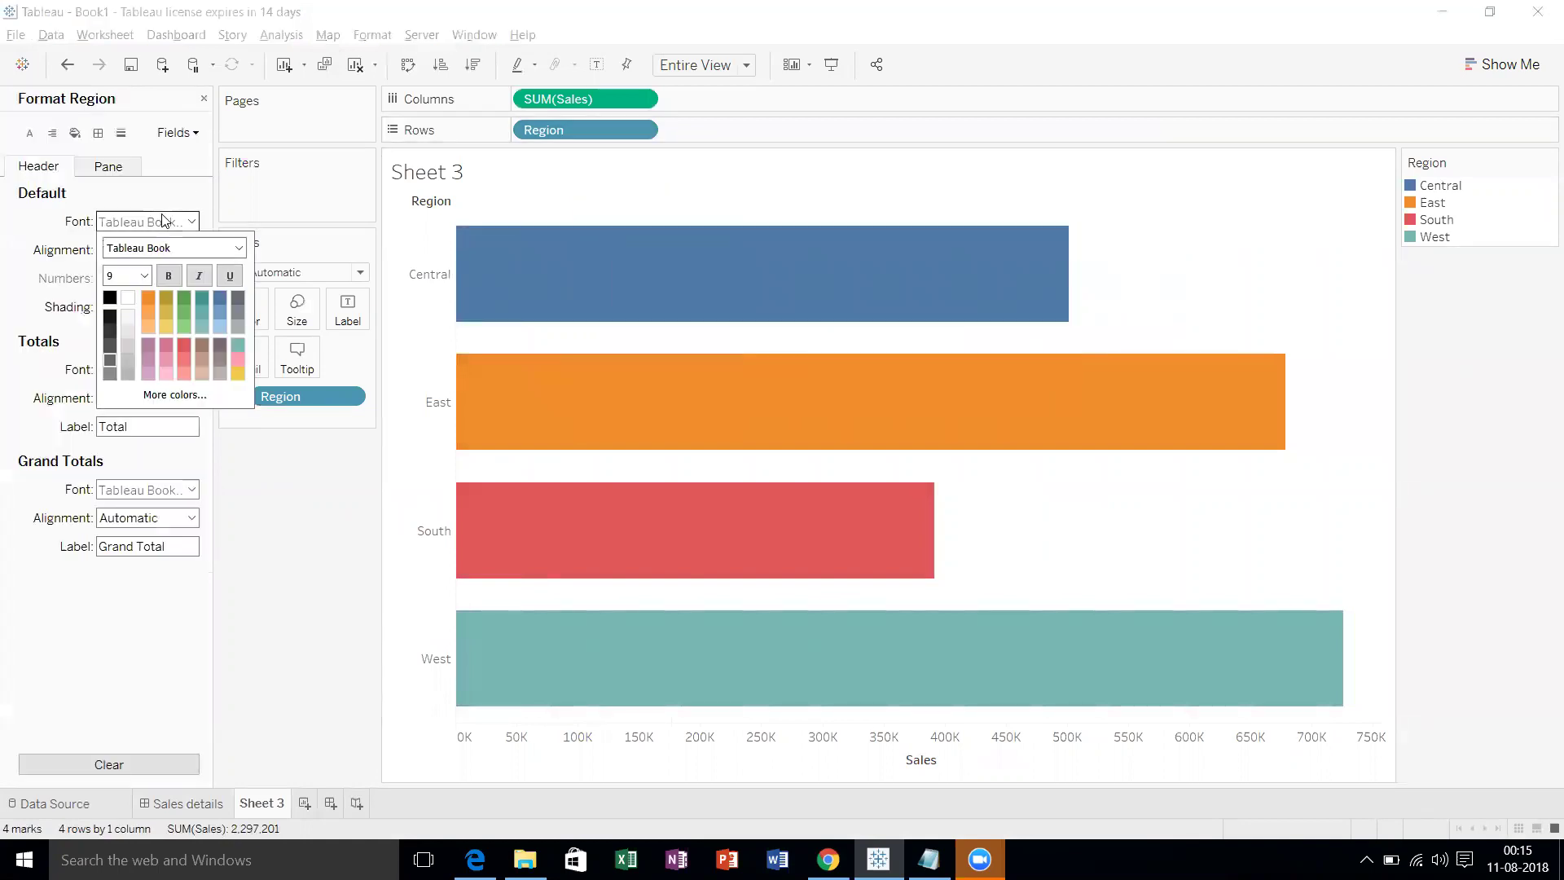
left_click(146, 277)
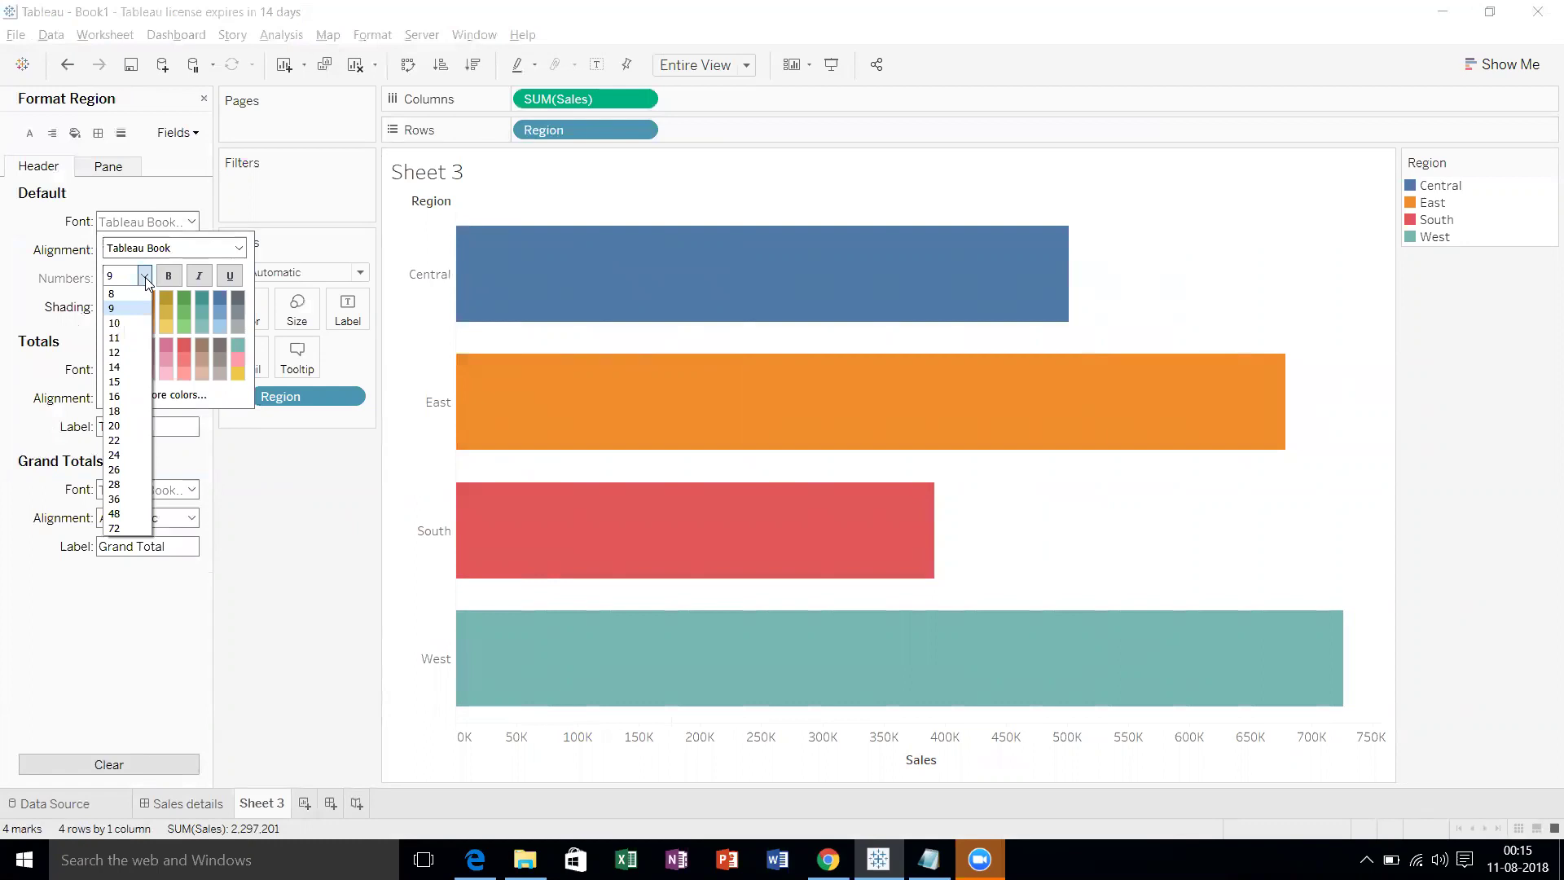
left_click(147, 281)
left_click(165, 278)
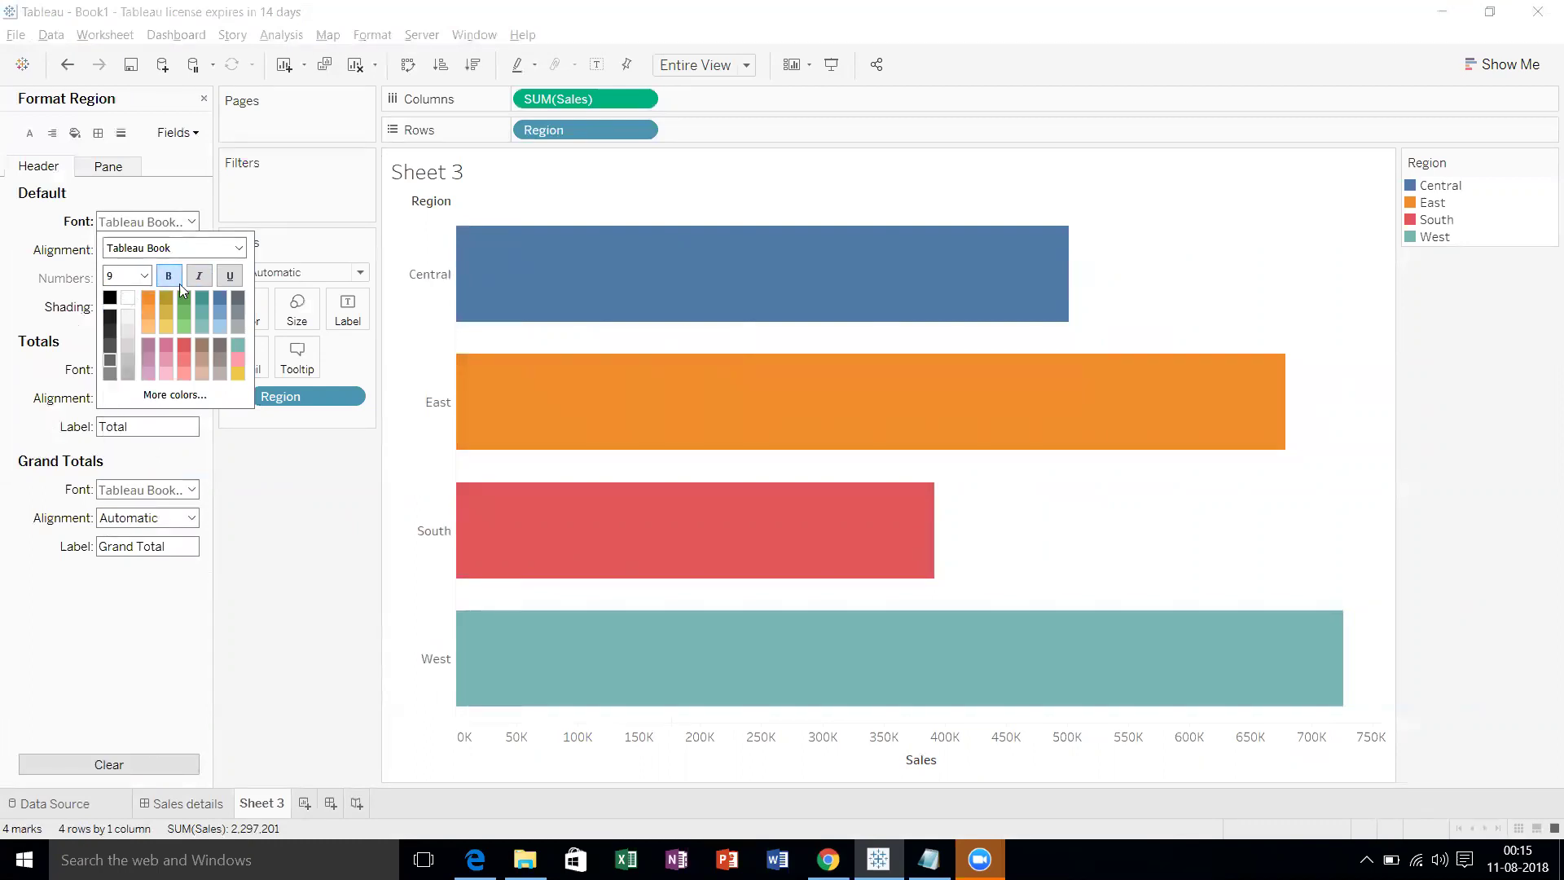
left_click(559, 201)
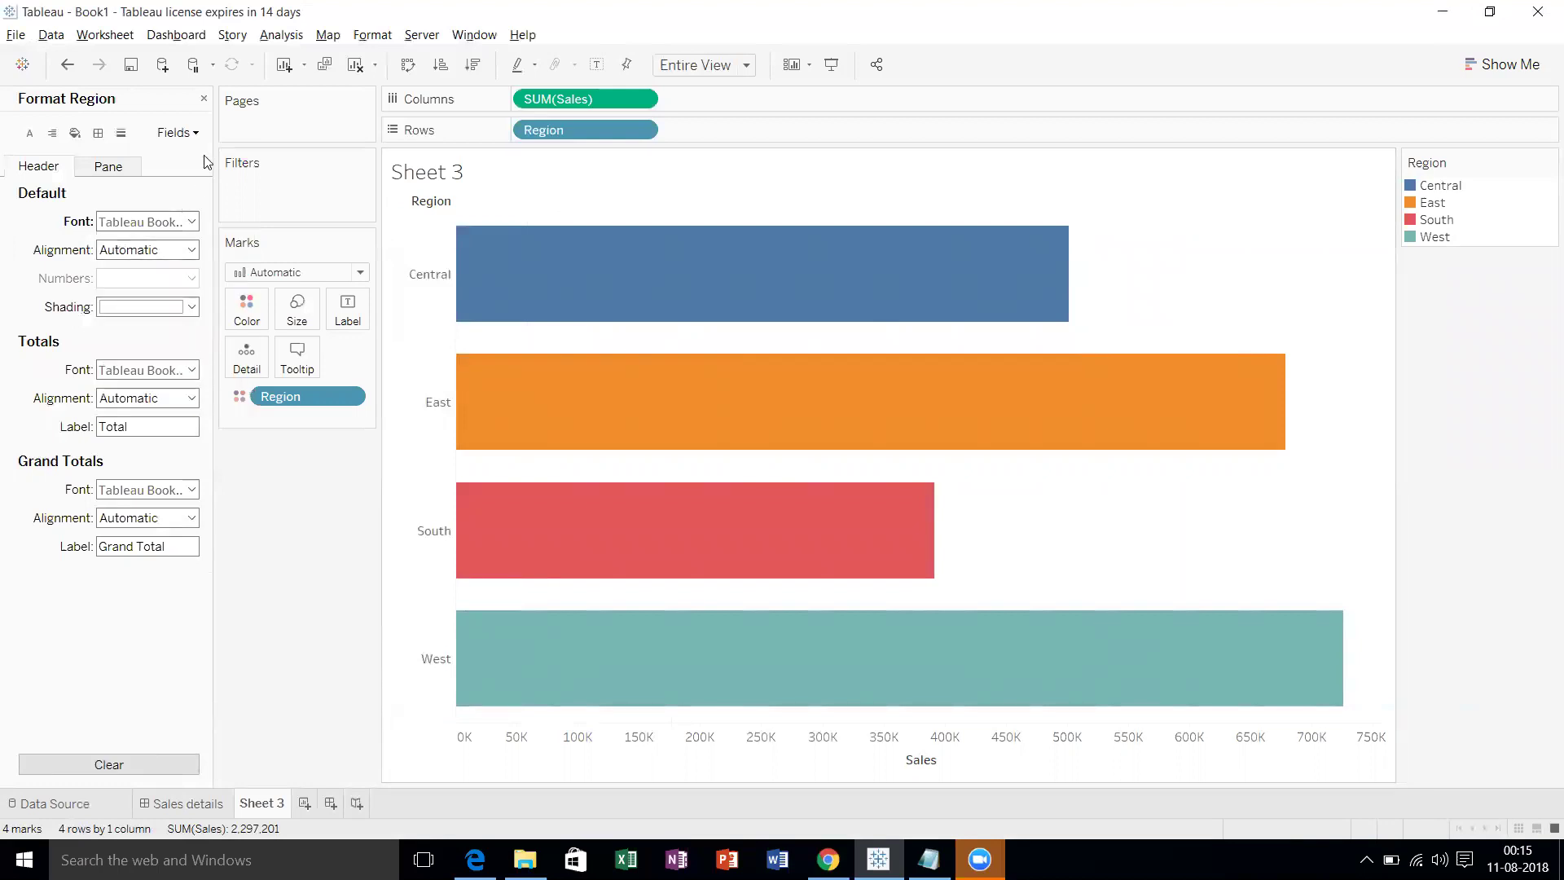
Label each region bar with its sales value.
left_click(204, 99)
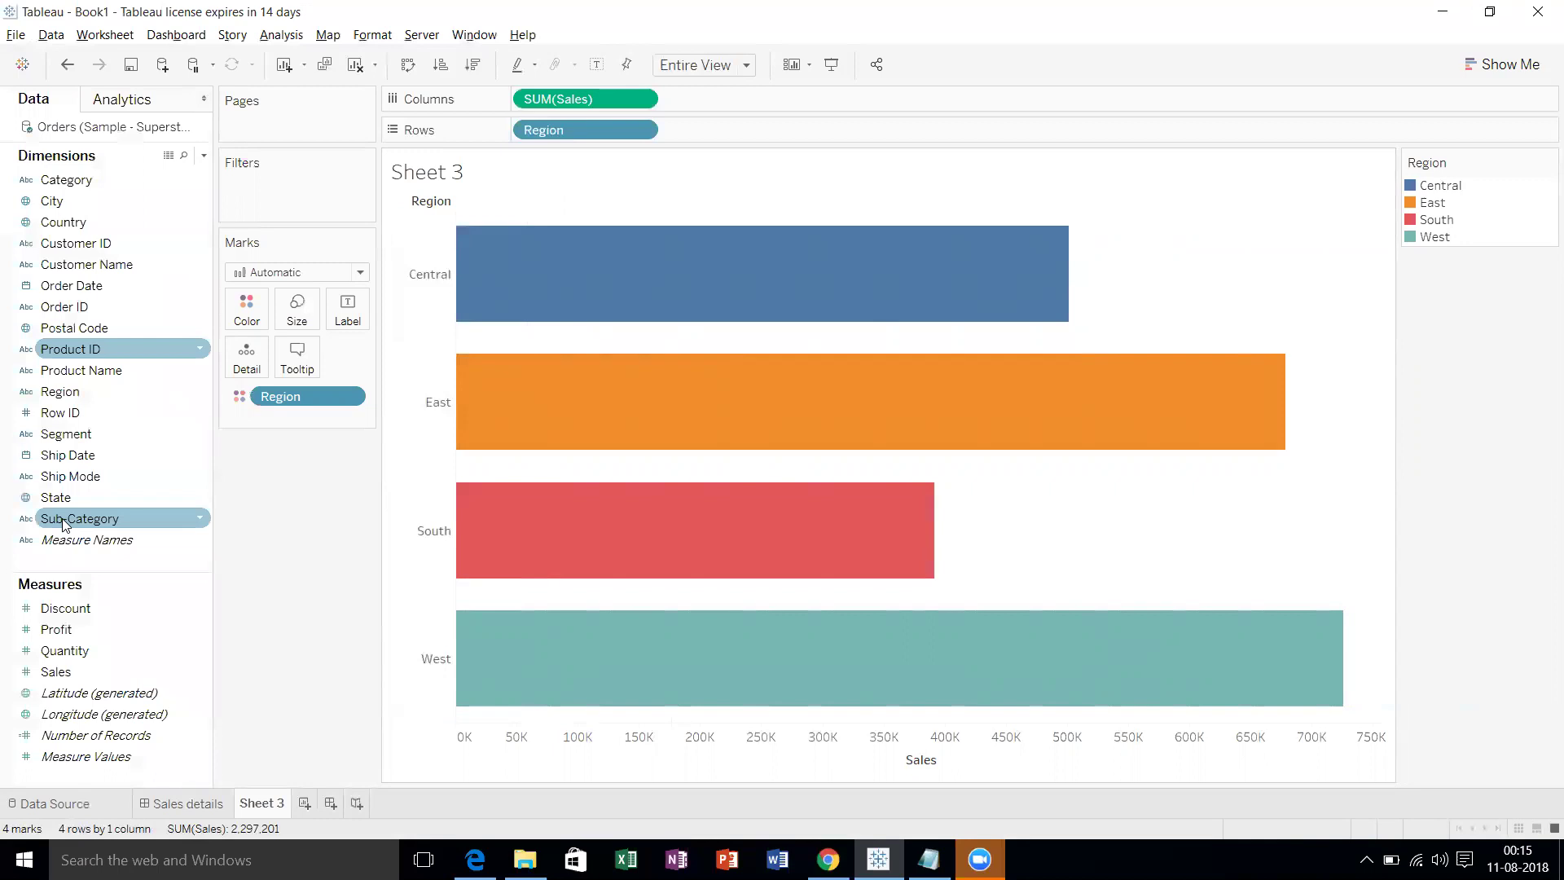
left_click_drag(63, 671, 348, 318)
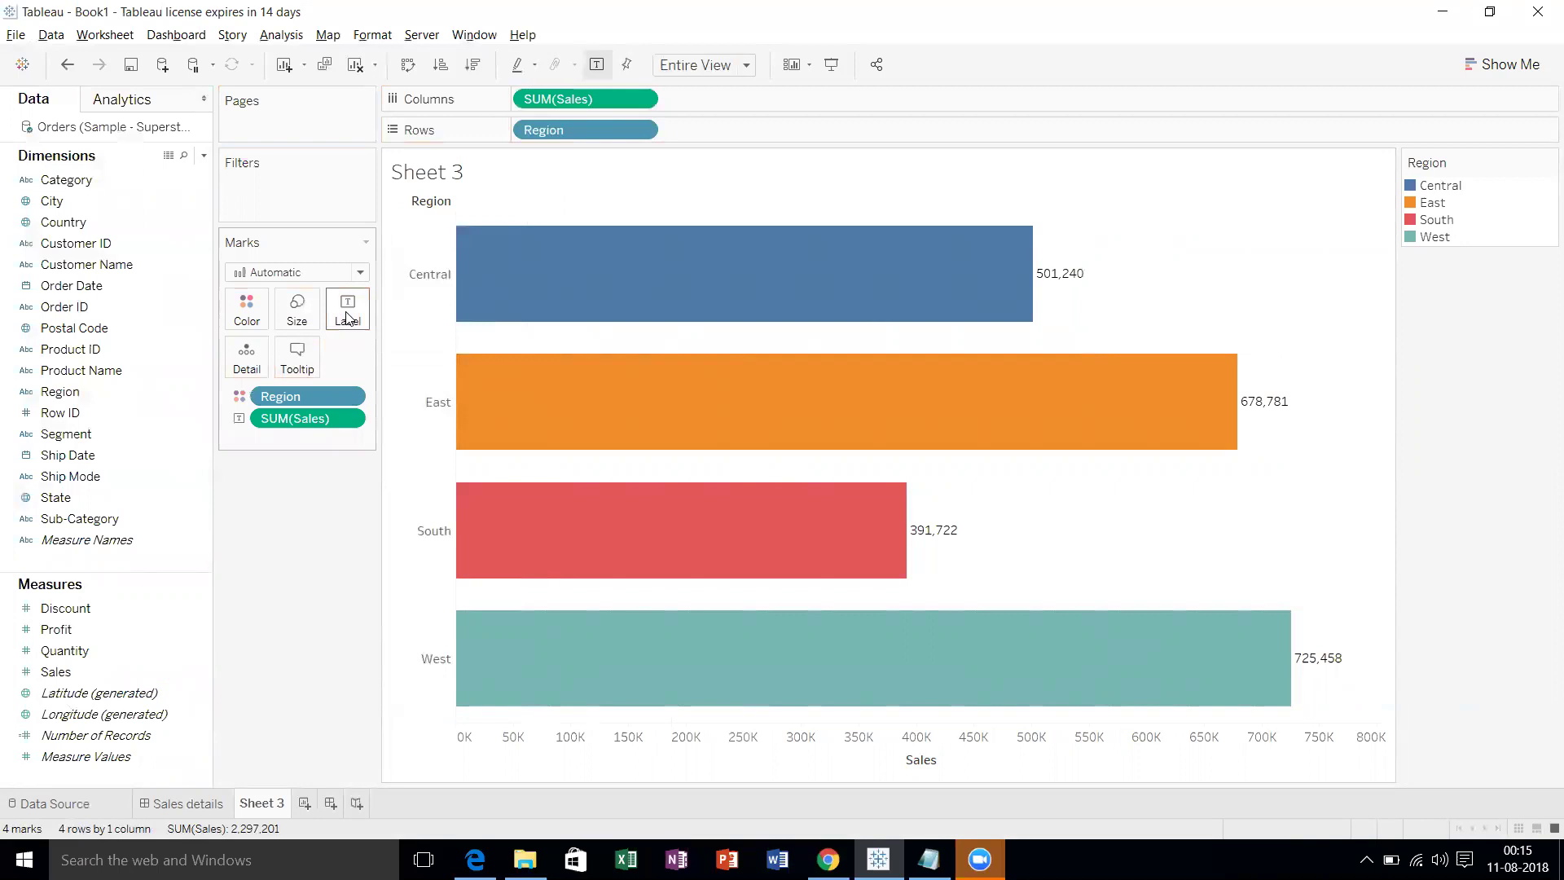
left_click(482, 182)
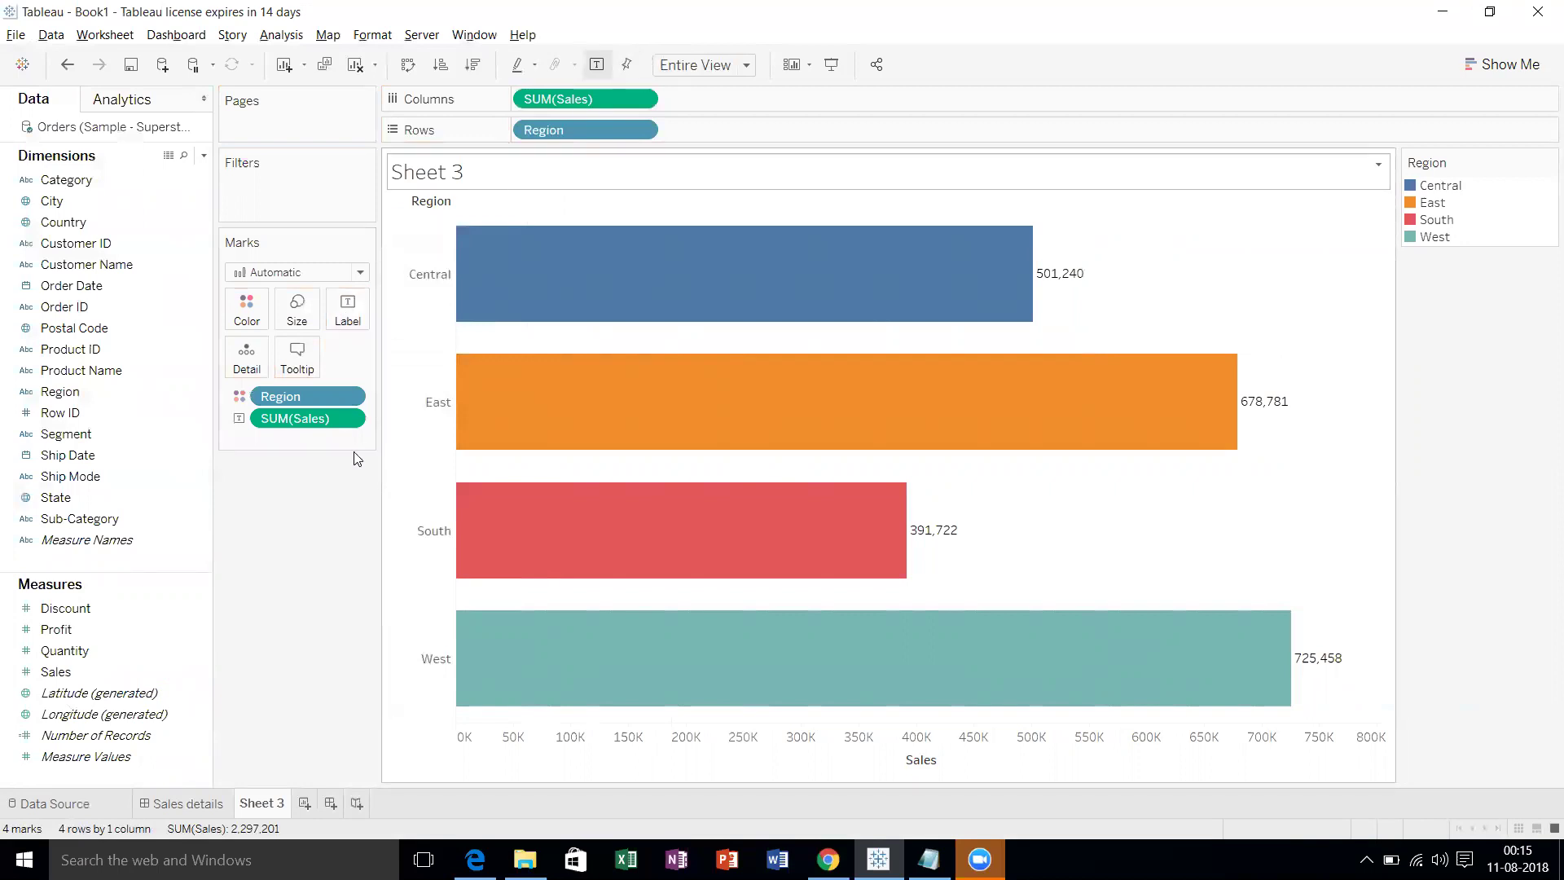
Rename Sheet 3 to Region_Sales and hide the Region colour legend.
right_click(268, 809)
left_click(338, 641)
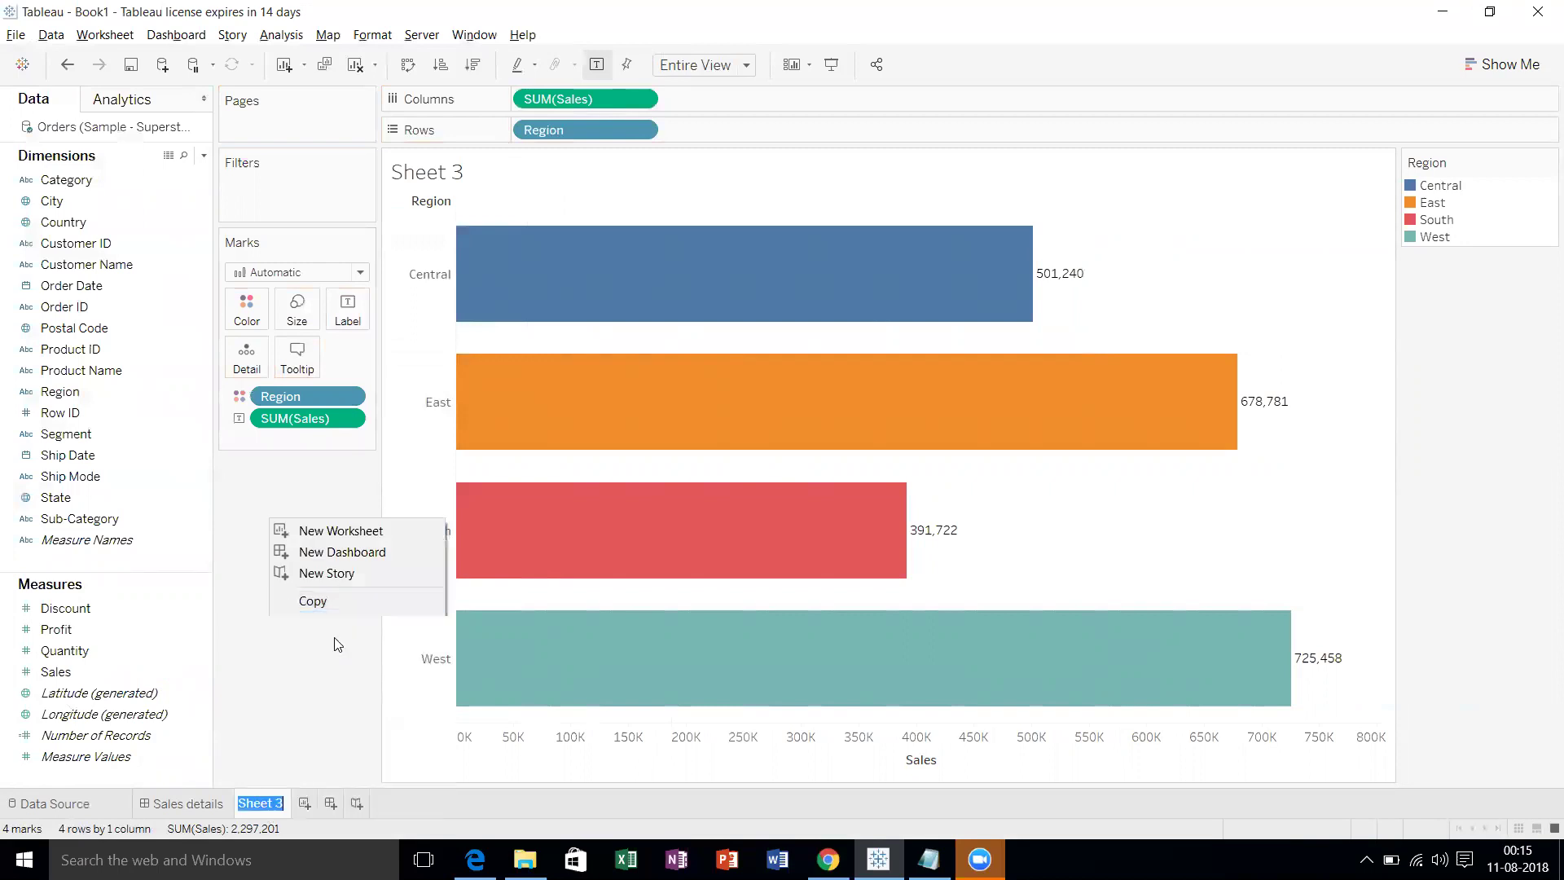
type("Regi")
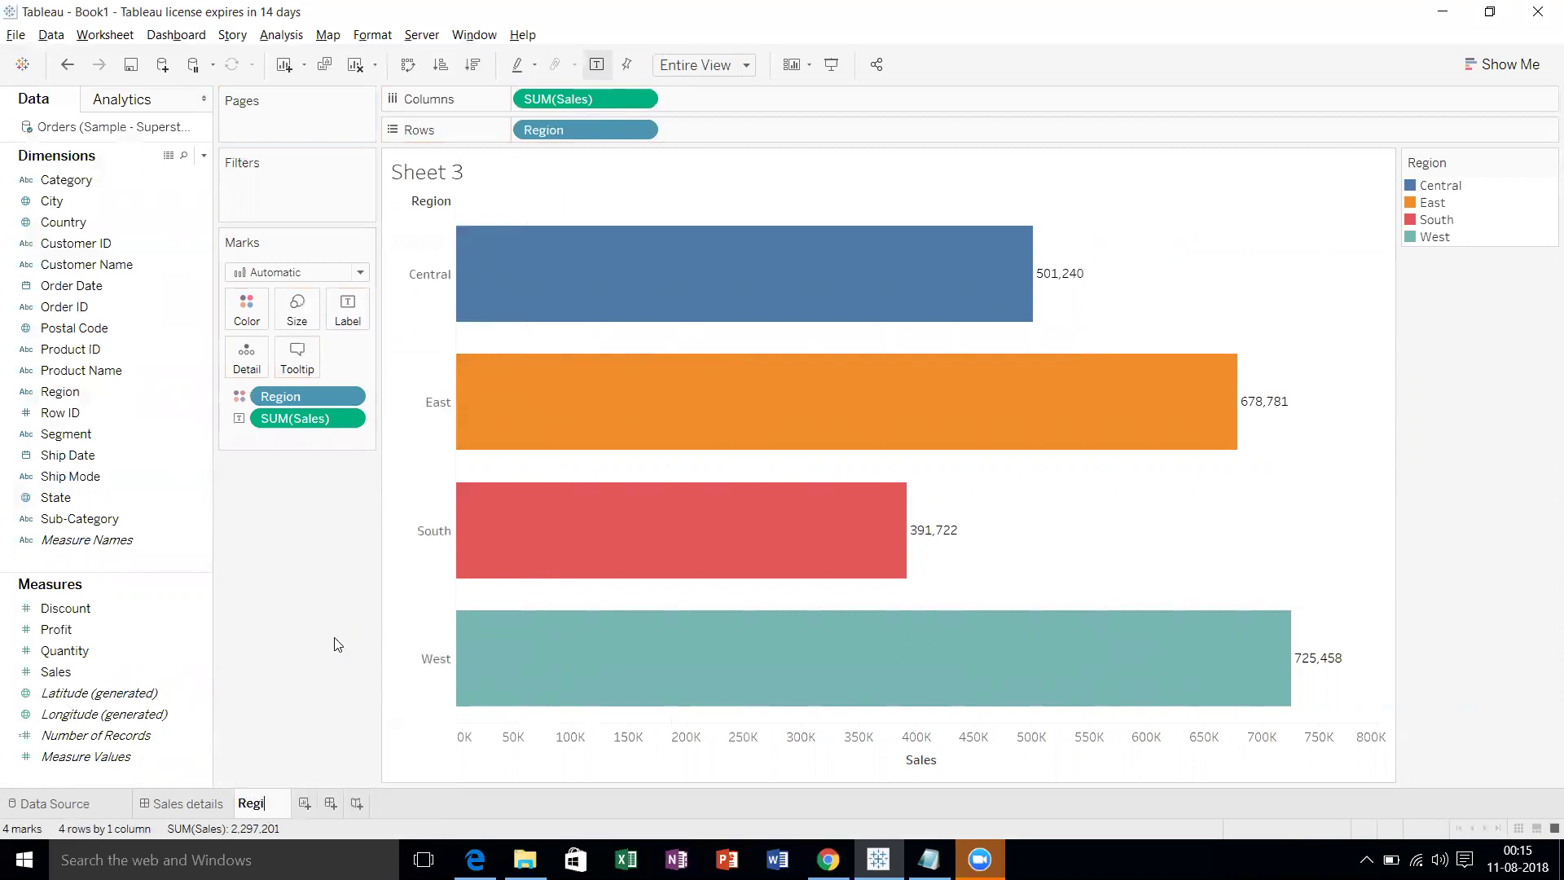
type("on_Sales")
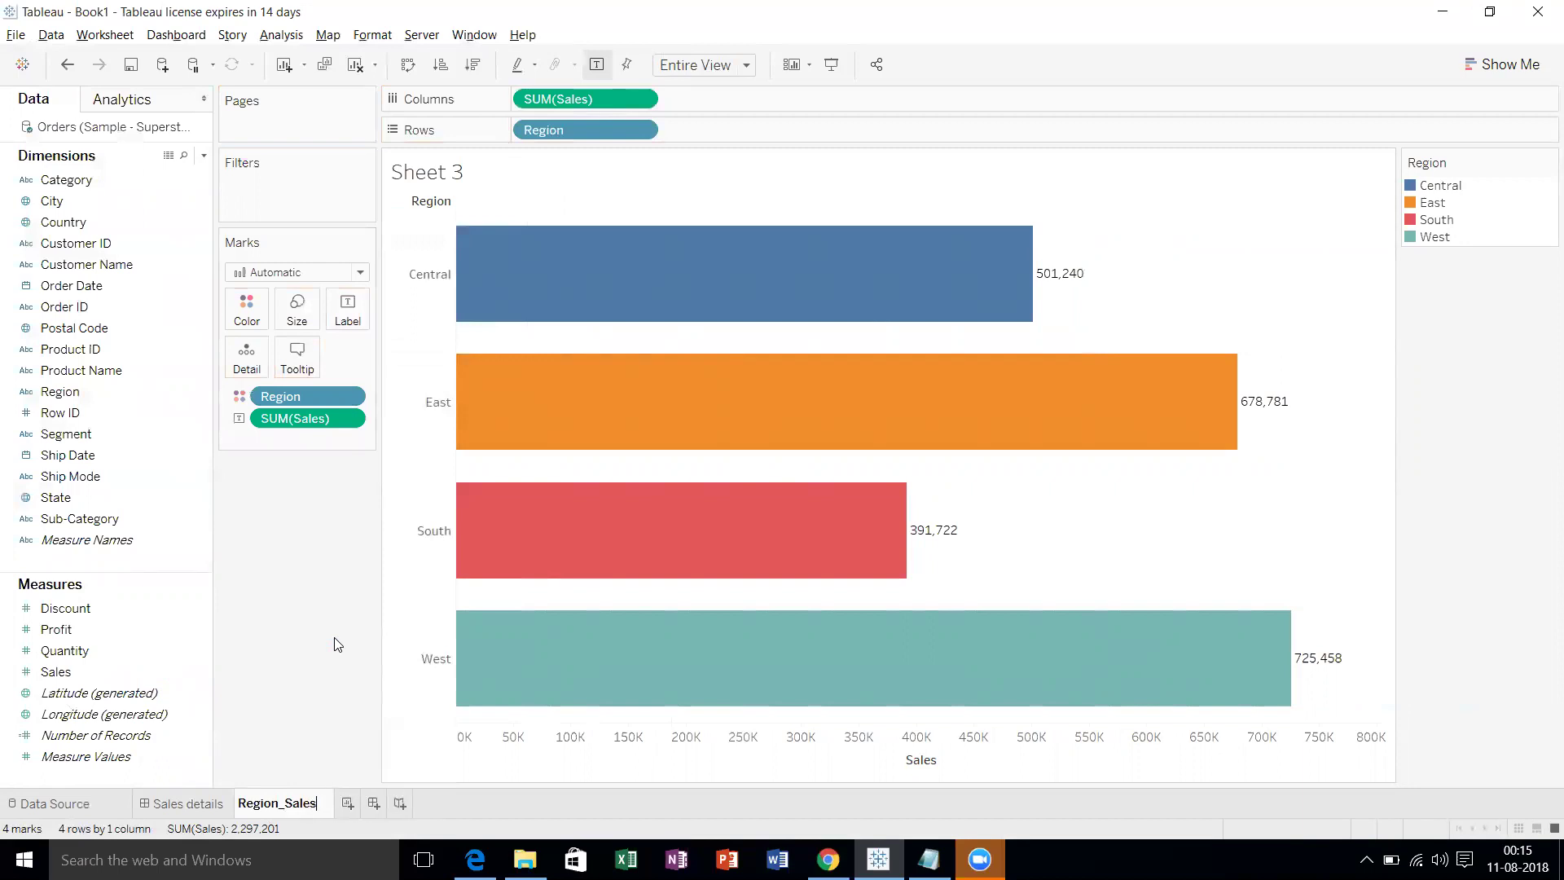
key("Return")
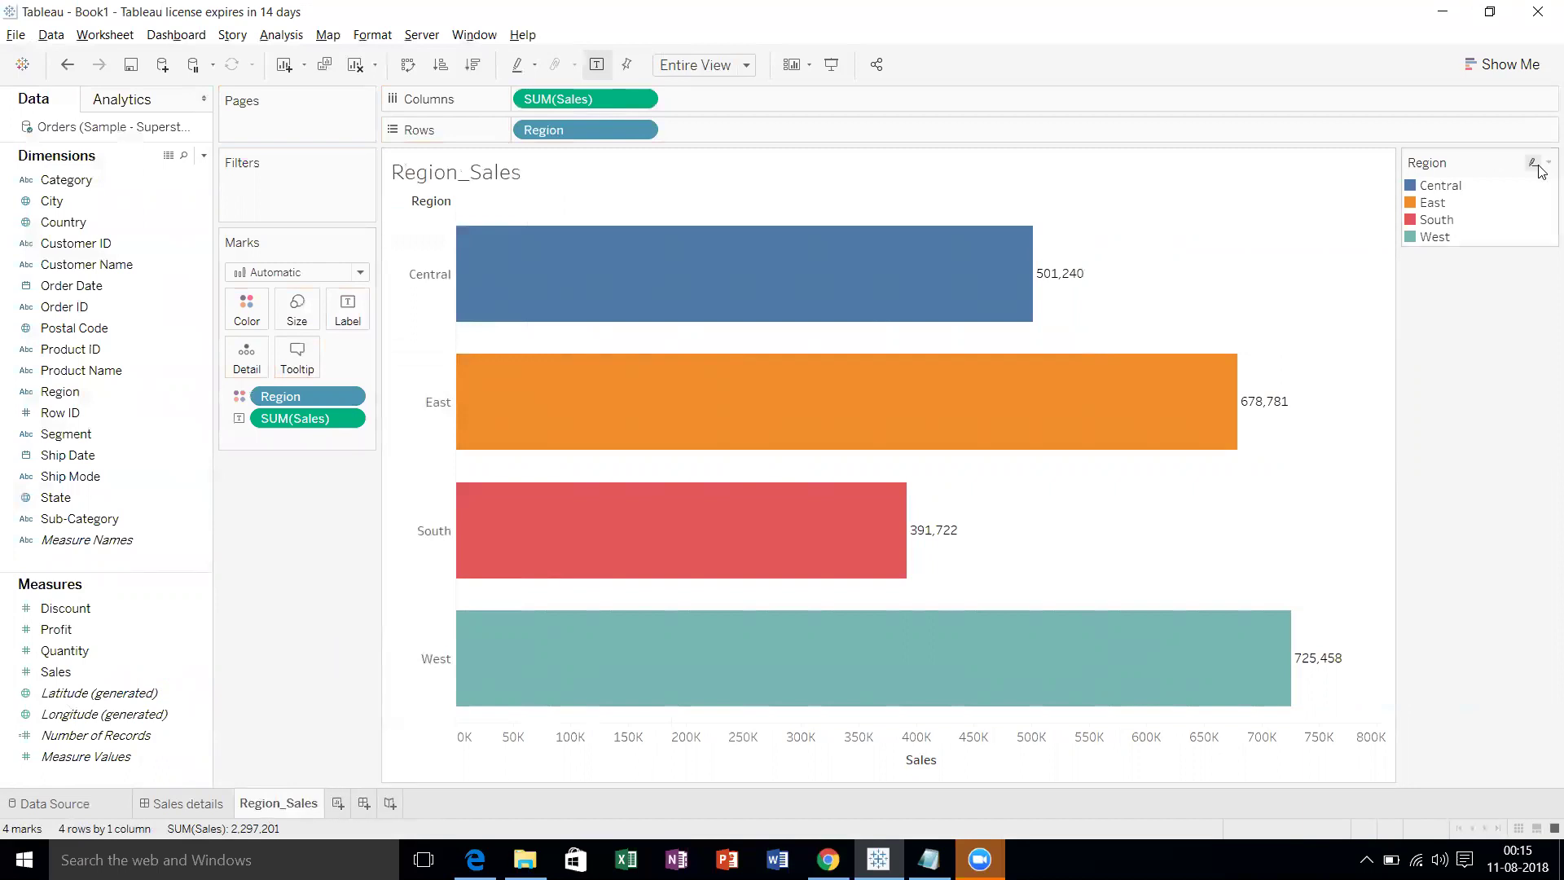
left_click(1546, 163)
left_click(1489, 316)
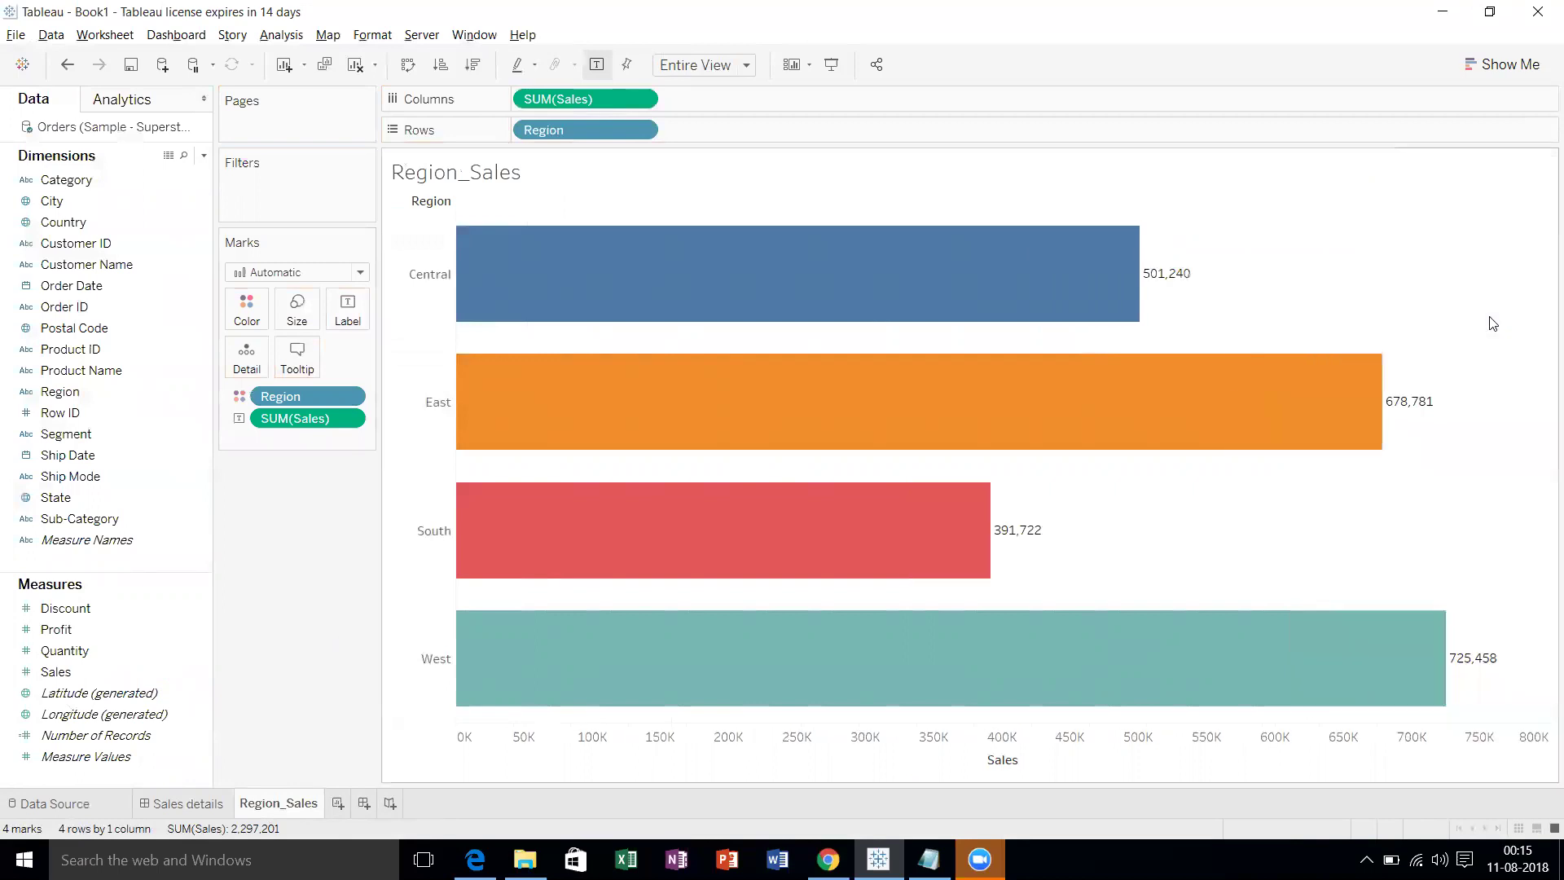
Create Sheet 4 with Category on Rows and SUM(Sales) on Columns.
left_click(345, 803)
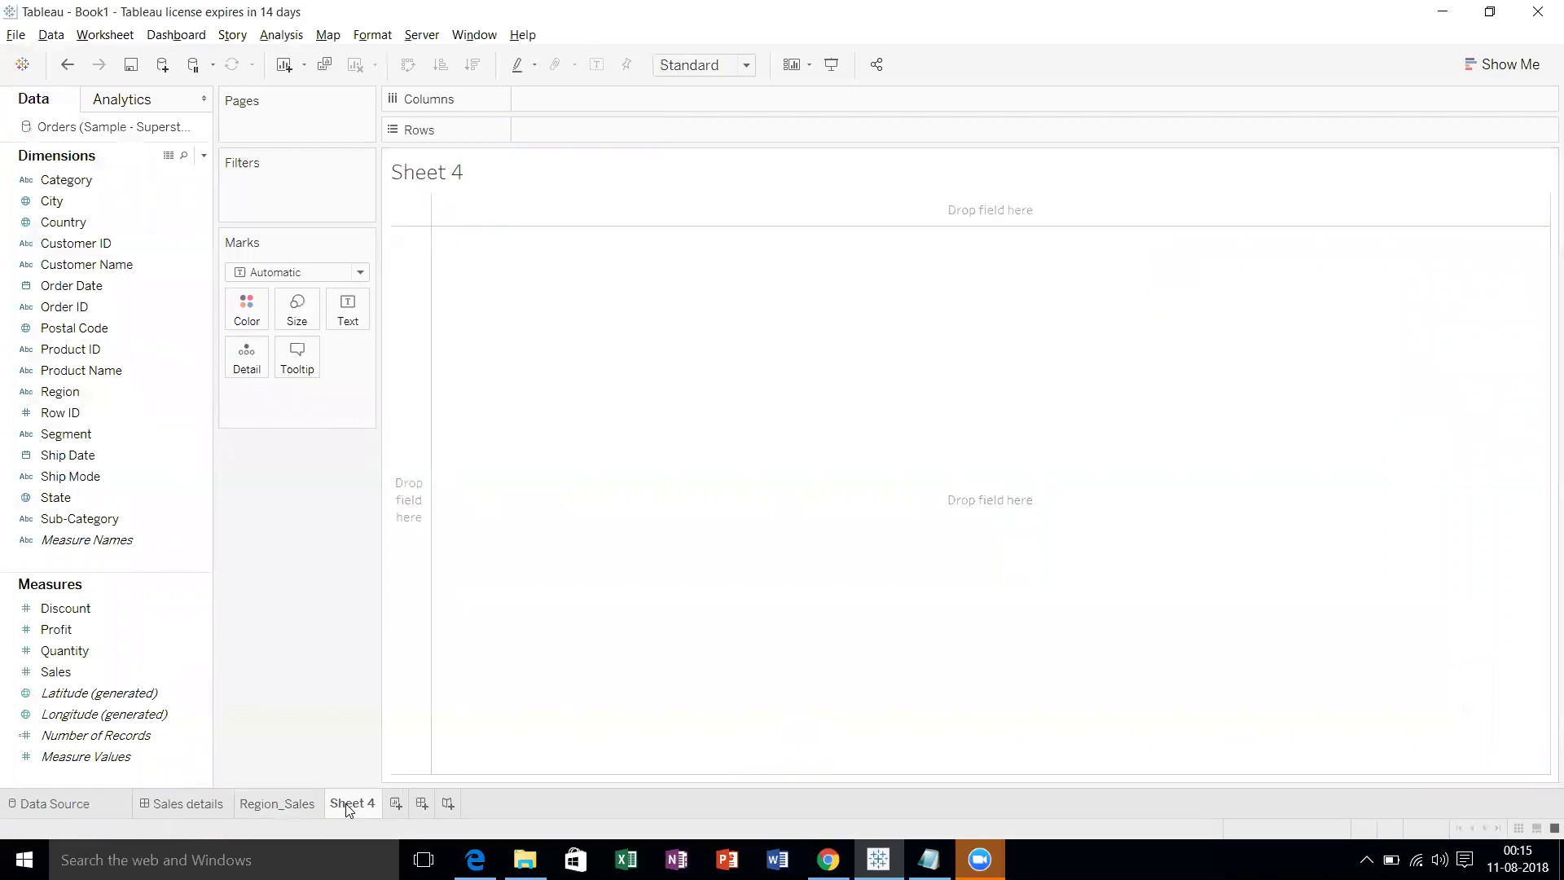
left_click_drag(71, 180, 544, 130)
left_click_drag(52, 671, 549, 103)
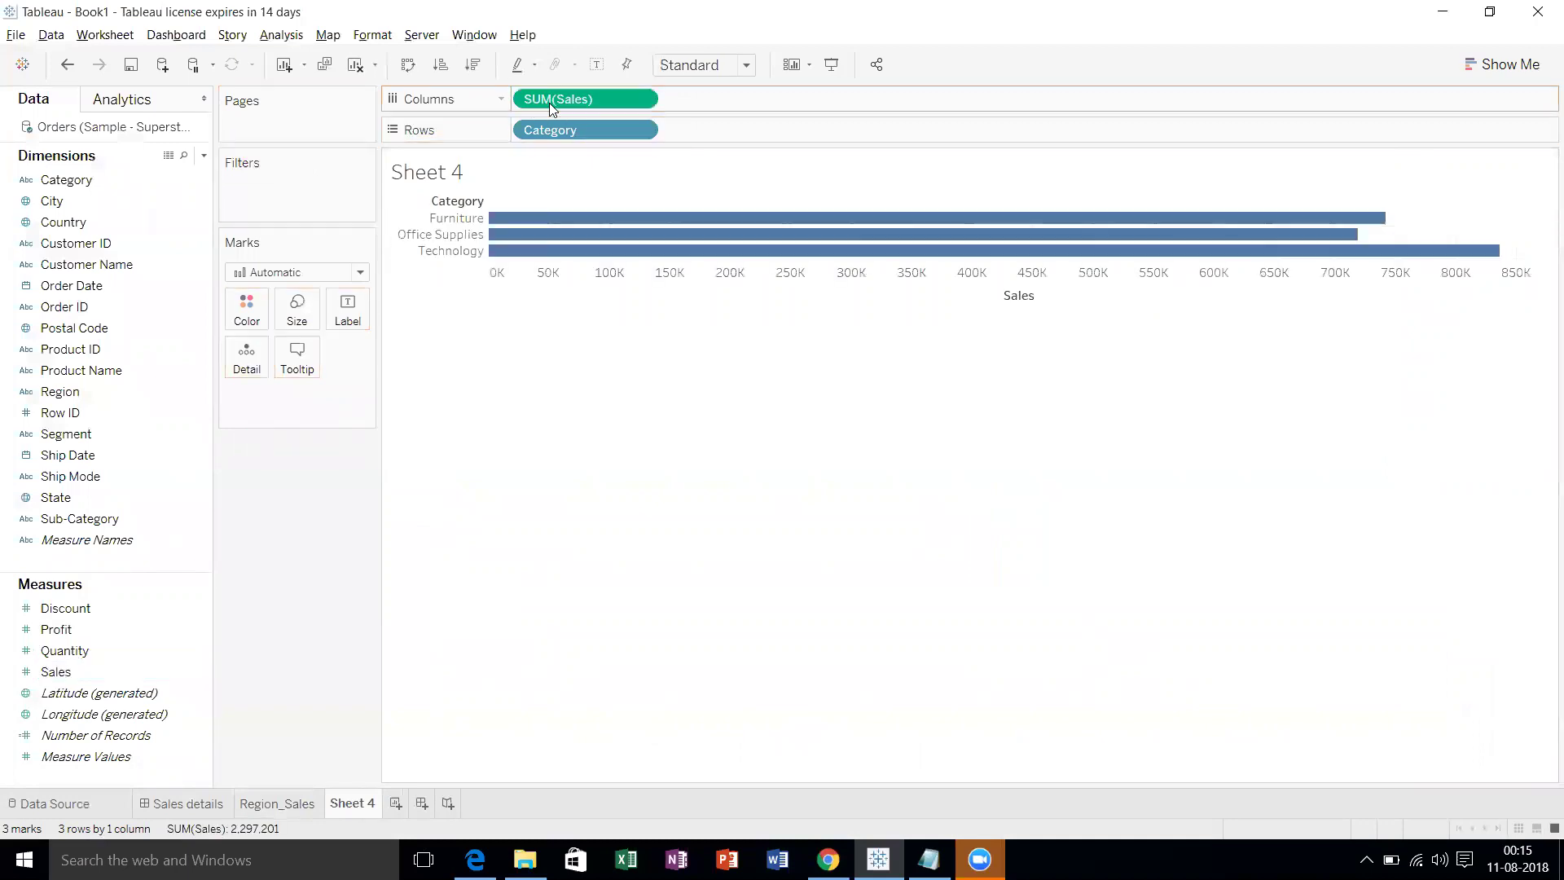
Fit the Category chart to Entire View and set its grid lines to None.
left_click(746, 65)
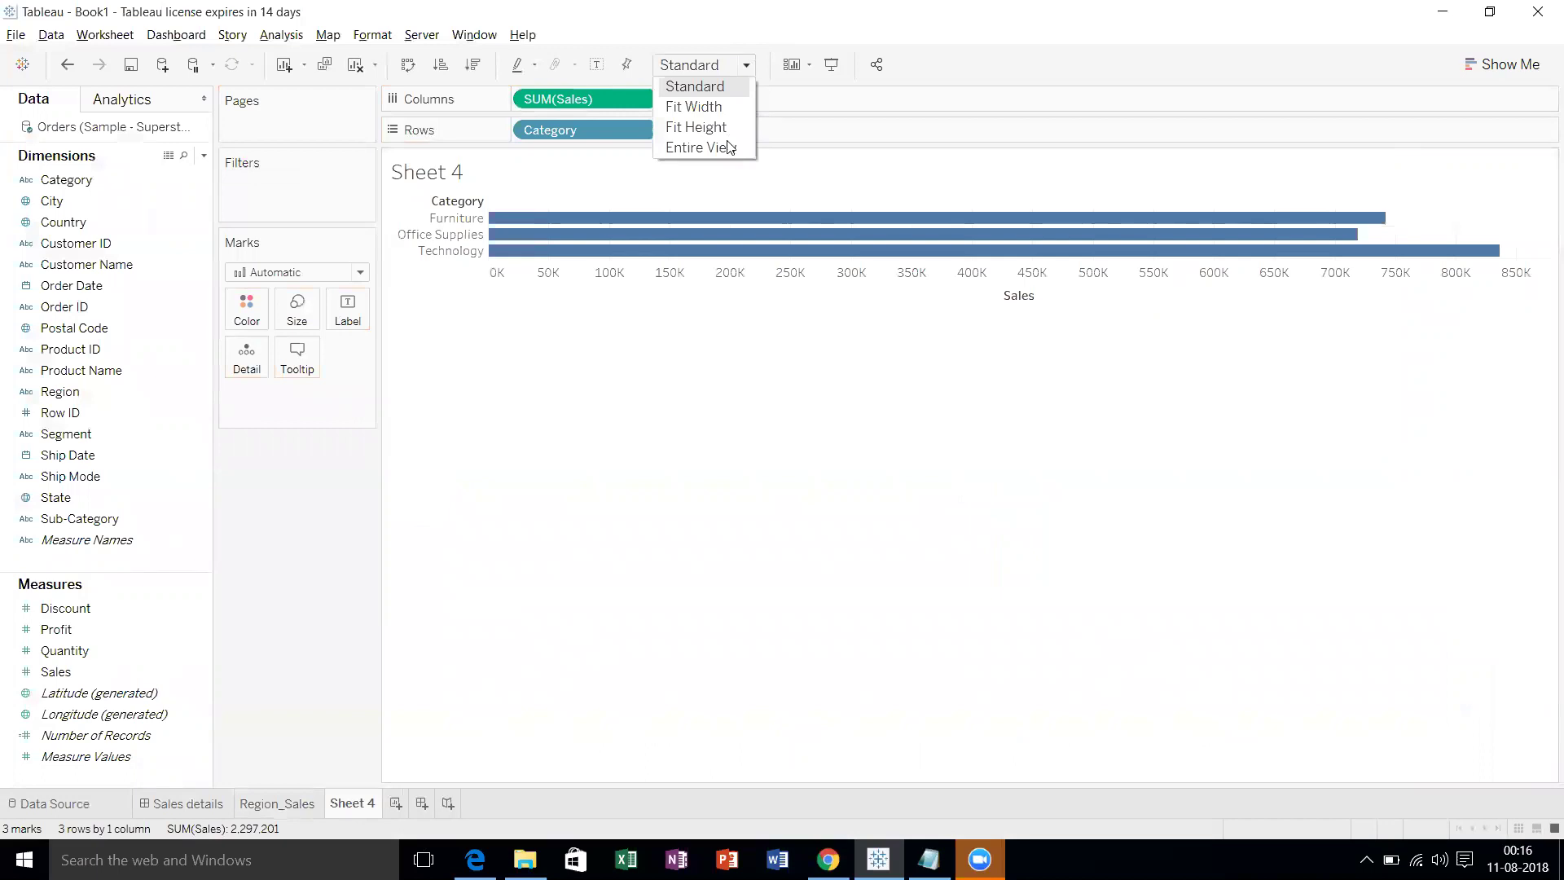
left_click(730, 153)
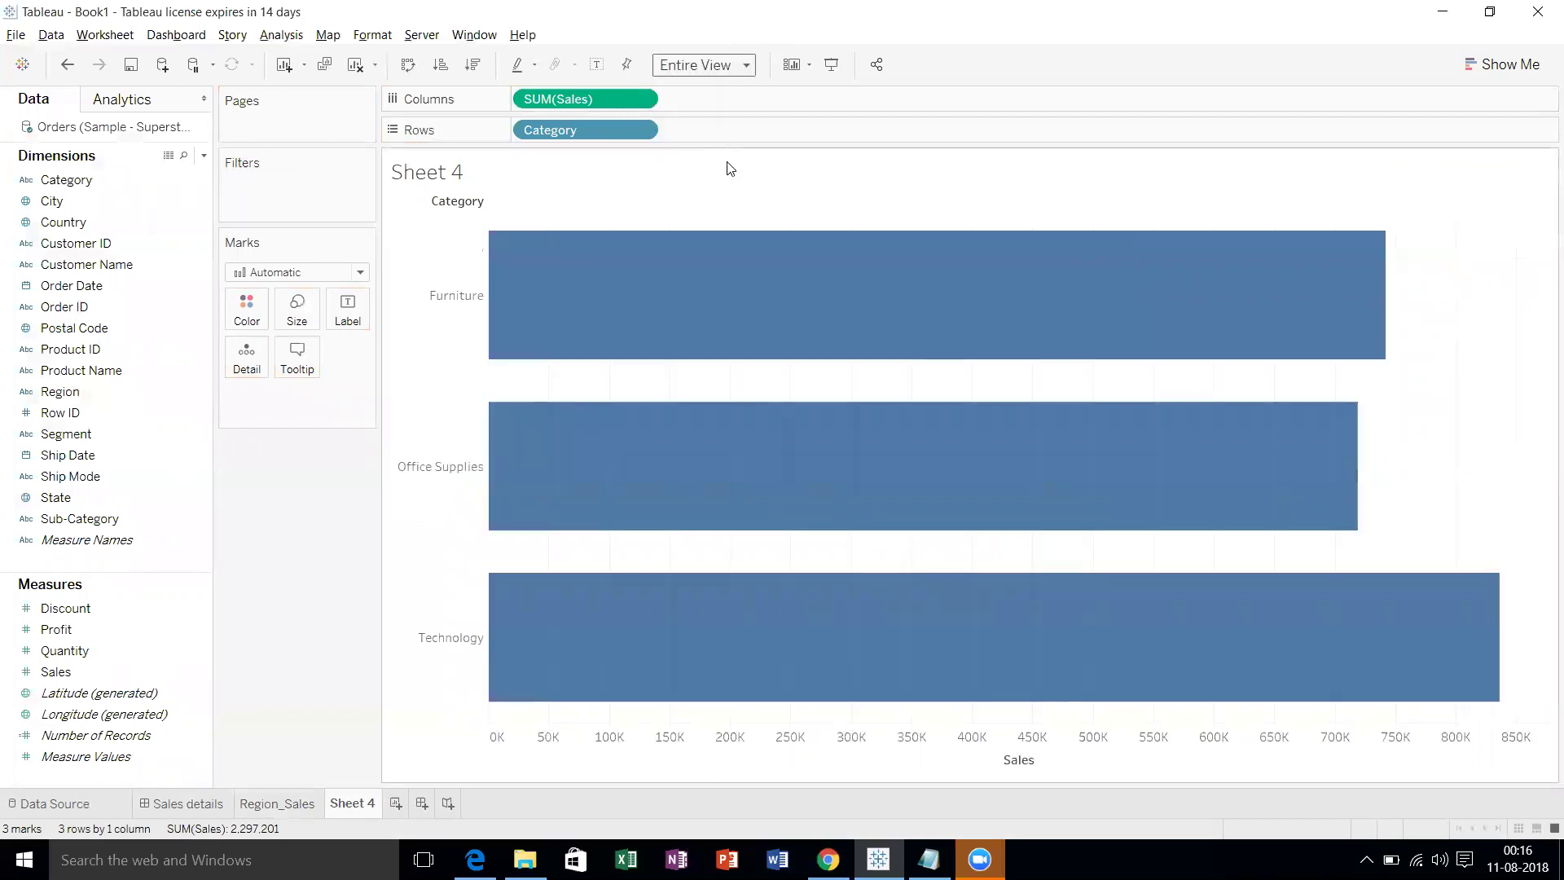
right_click(794, 383)
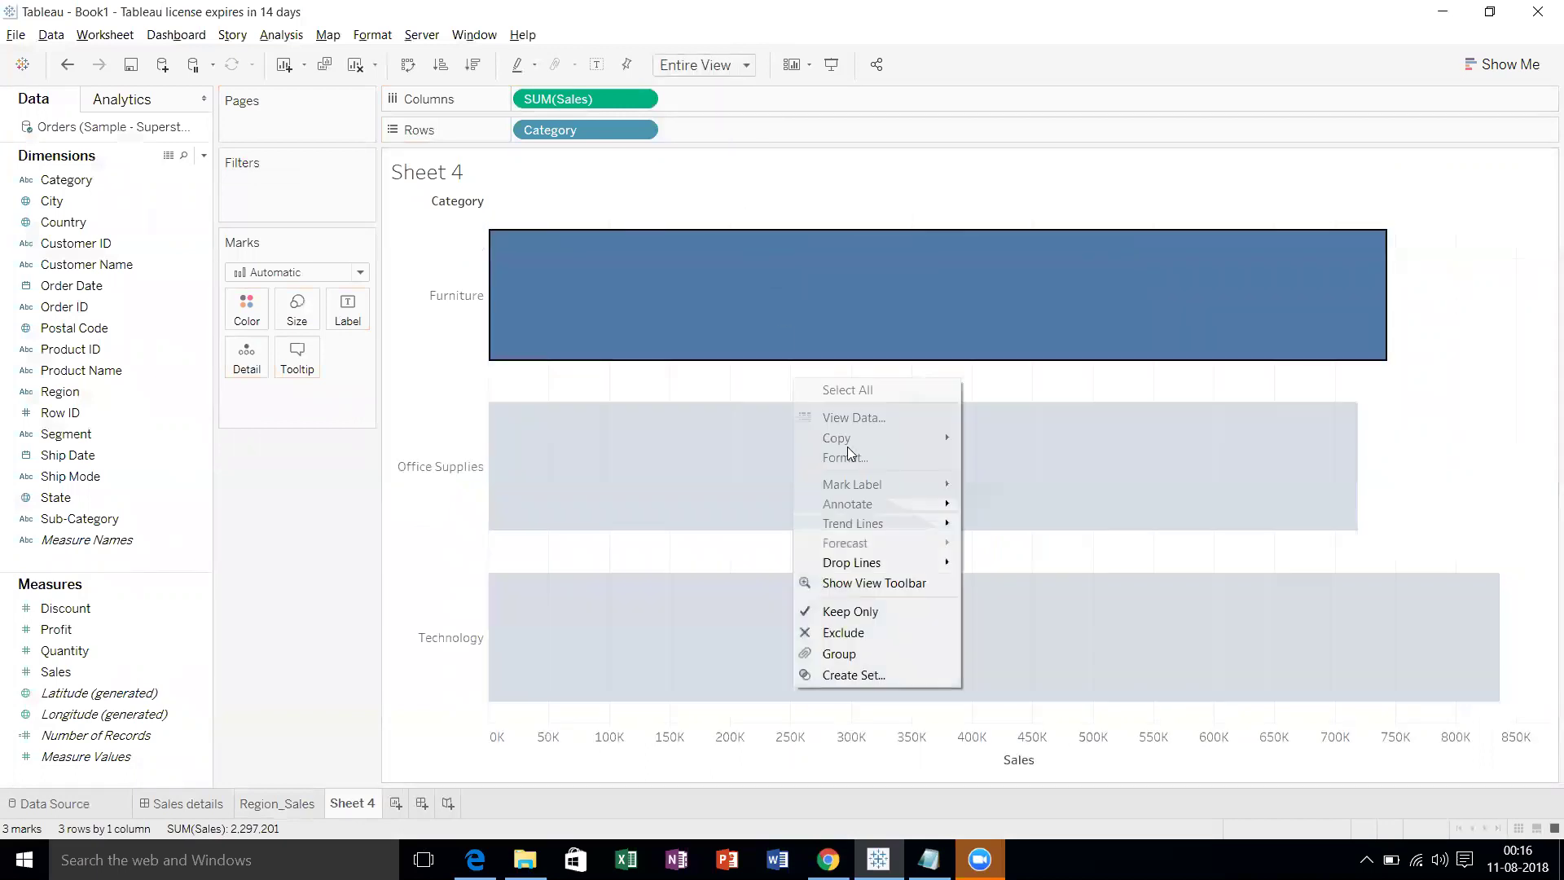
left_click(839, 451)
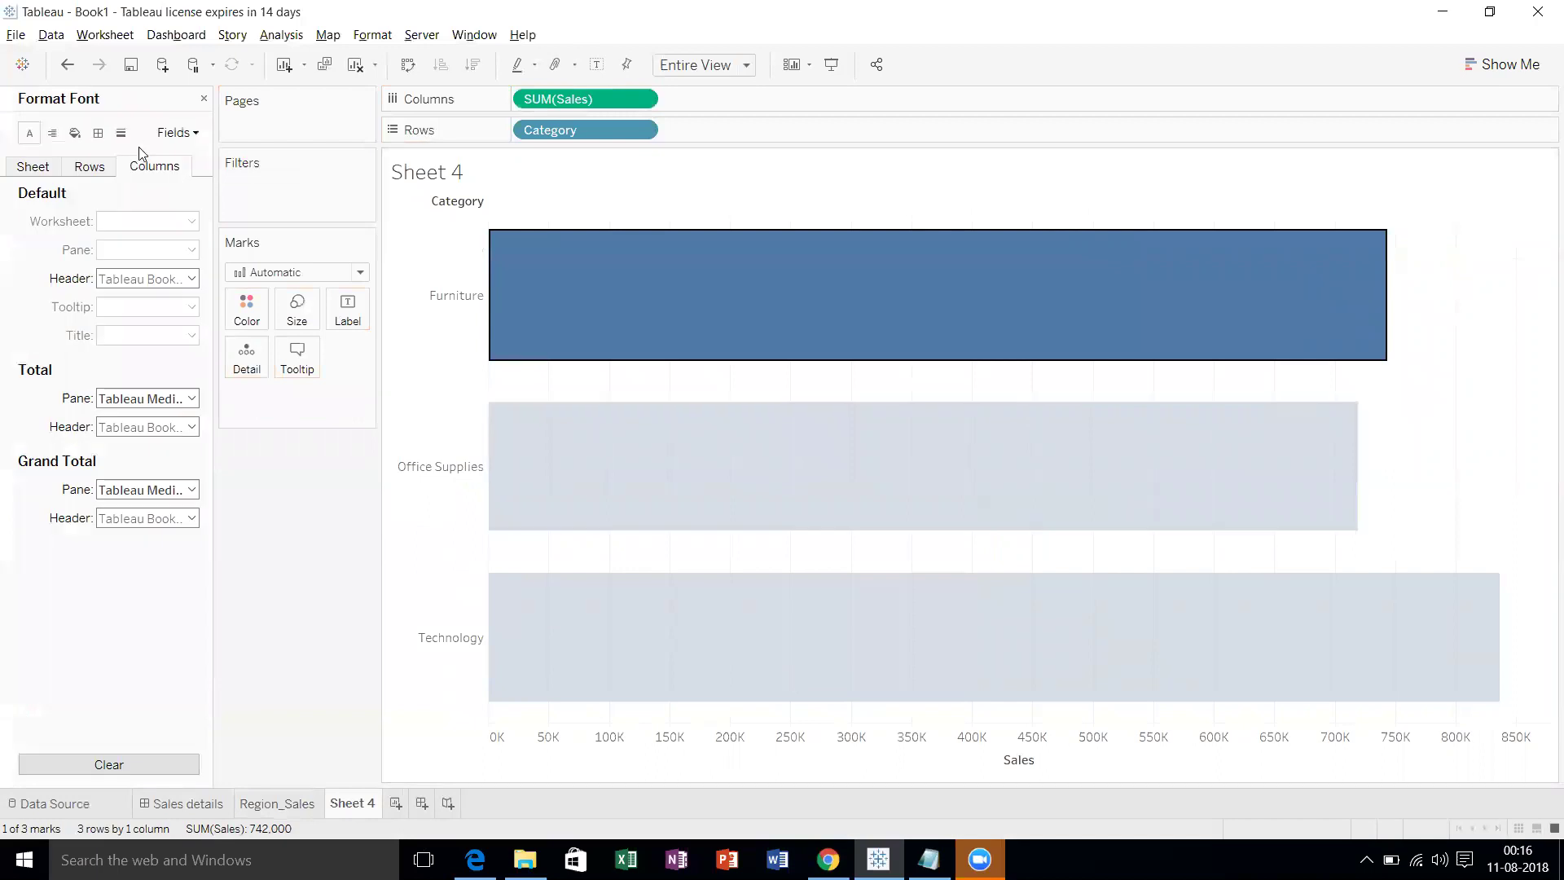
left_click(120, 135)
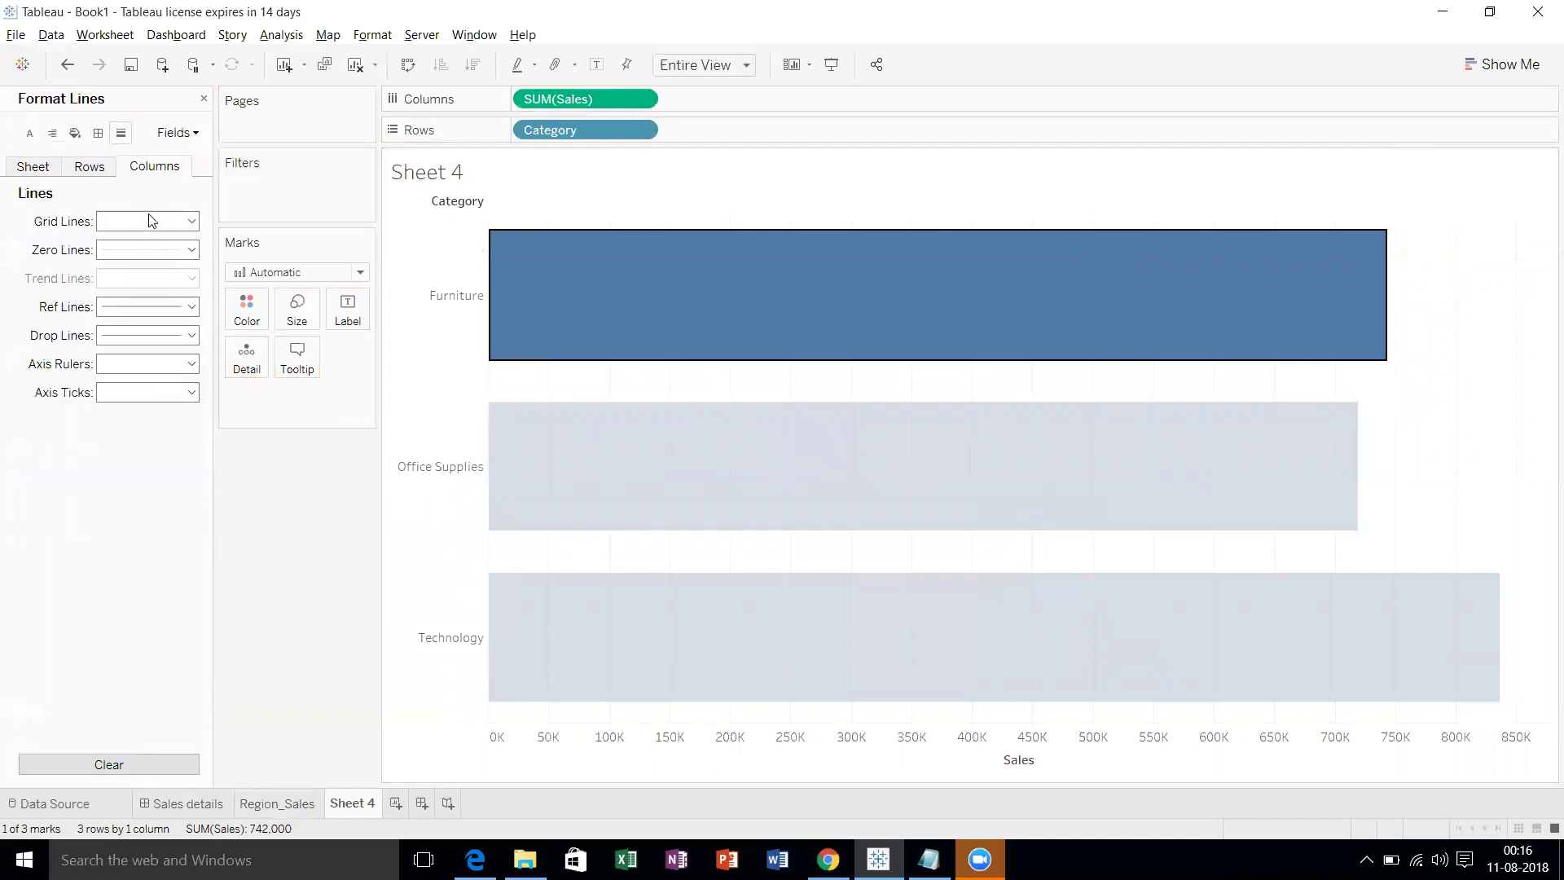
left_click(150, 222)
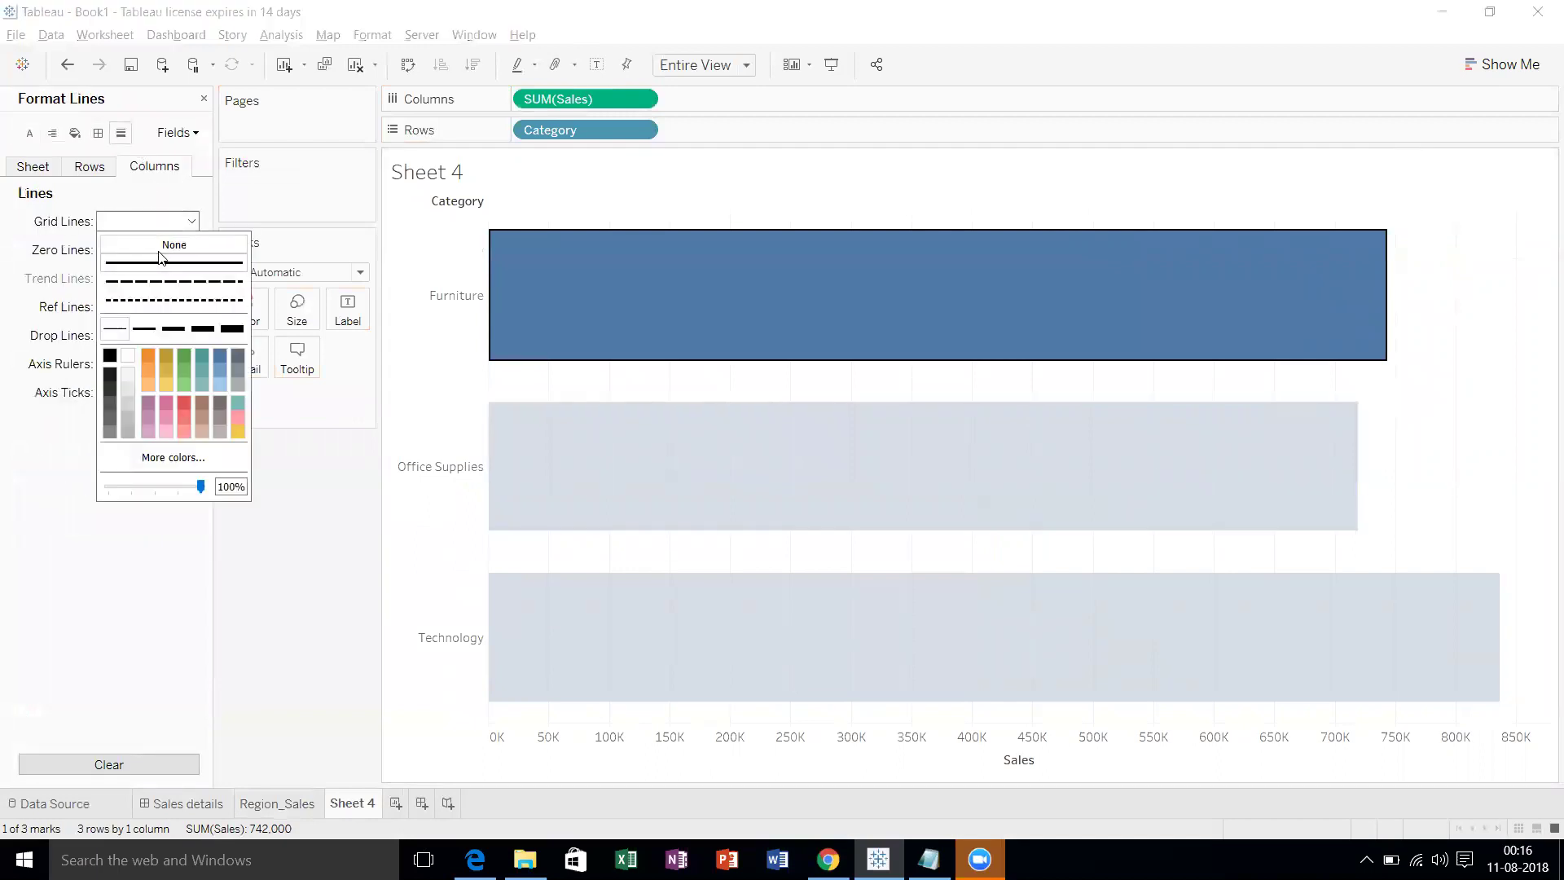
left_click(173, 244)
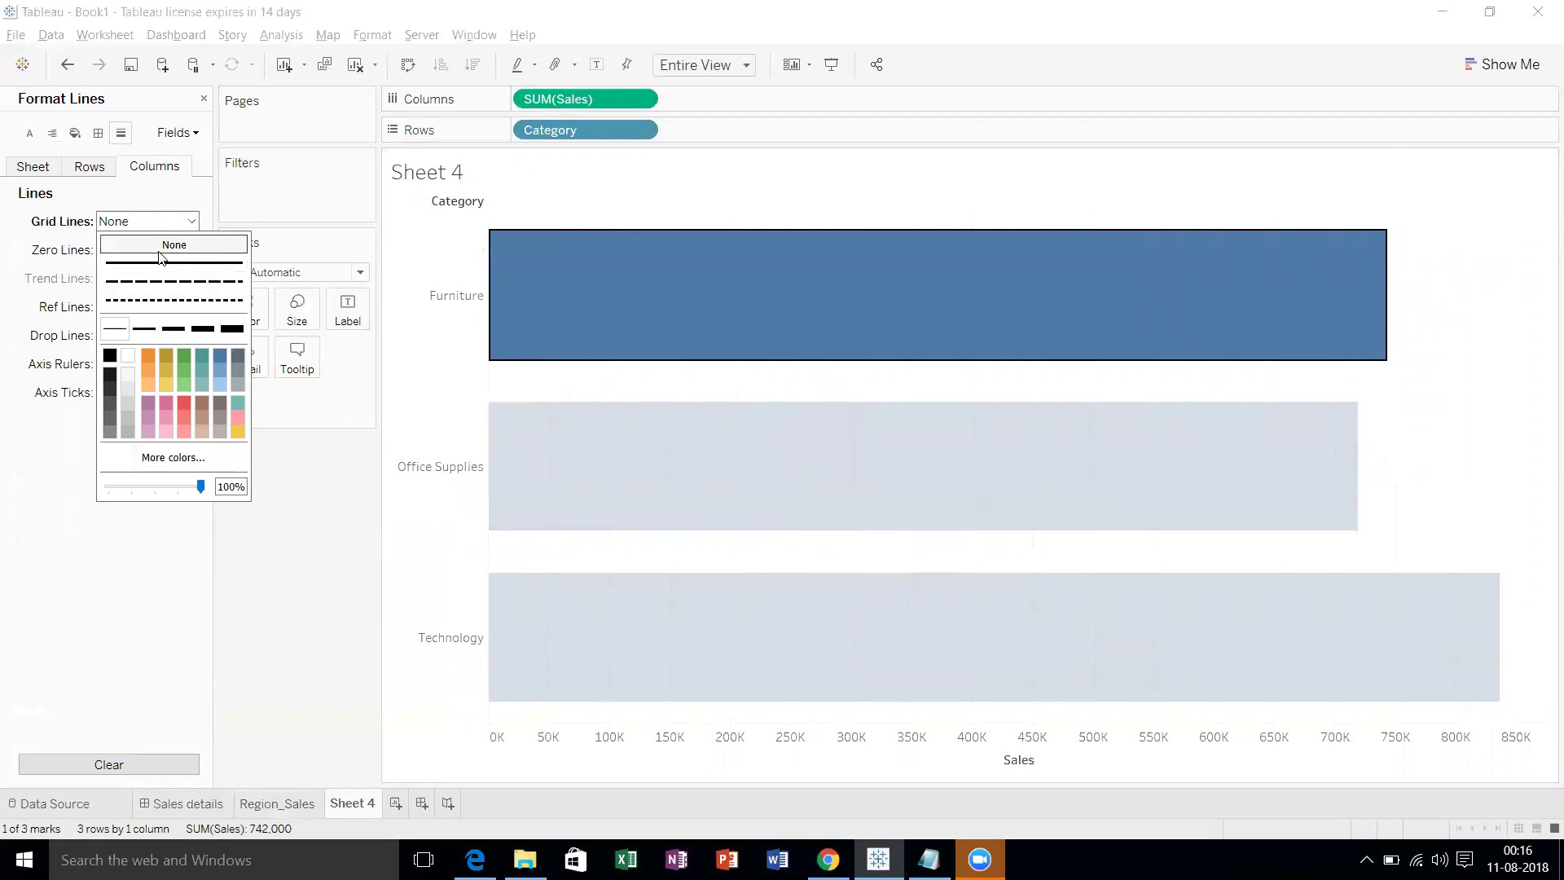
Make the Category header labels bold.
left_click(436, 298)
right_click(436, 298)
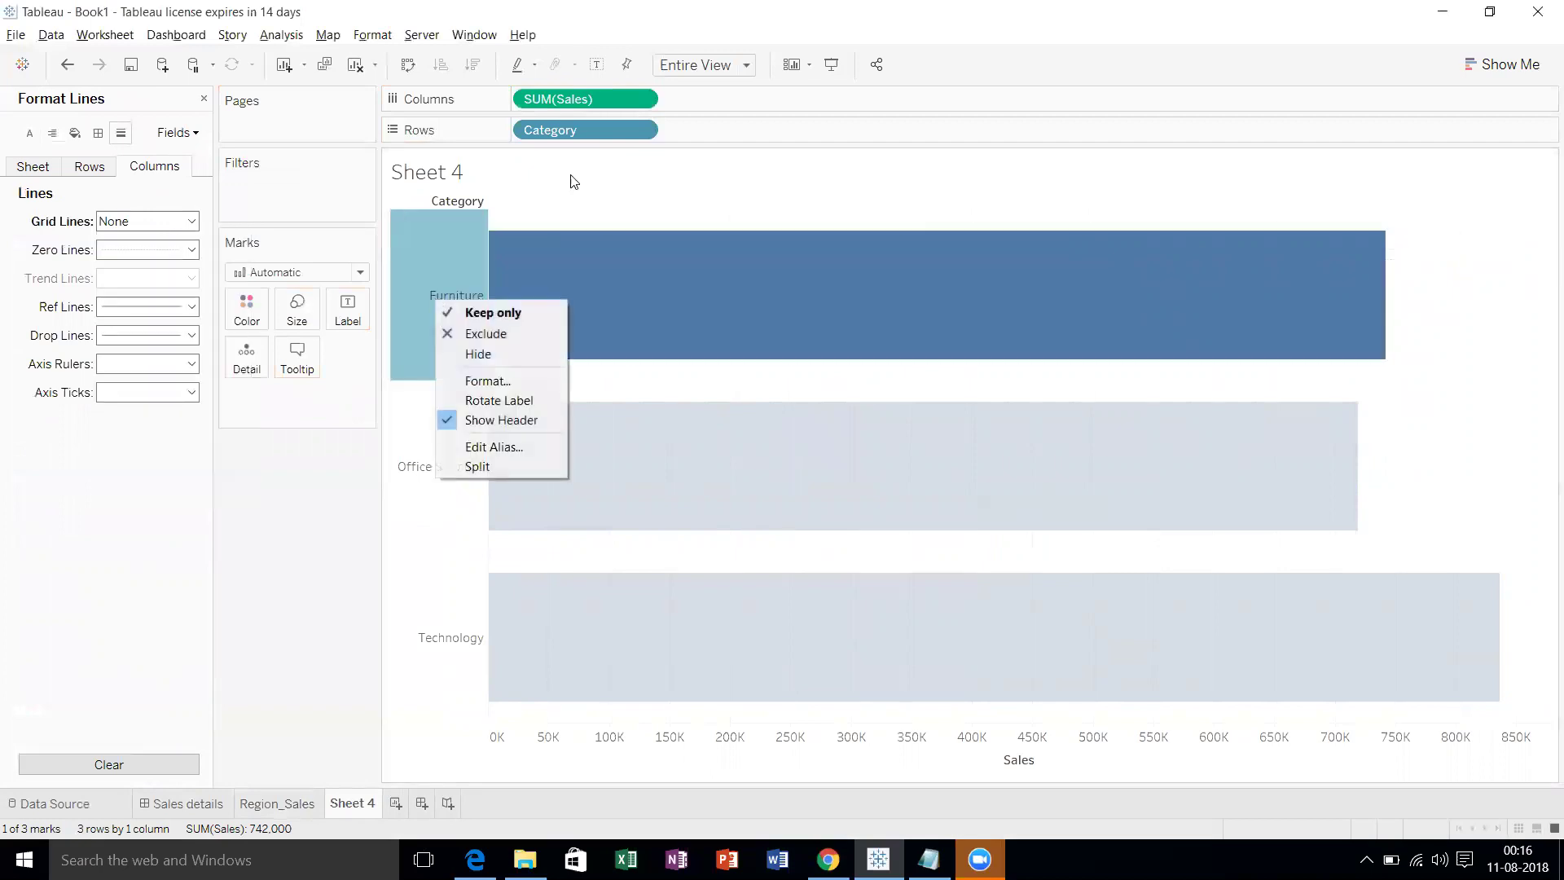
left_click(569, 132)
right_click(568, 132)
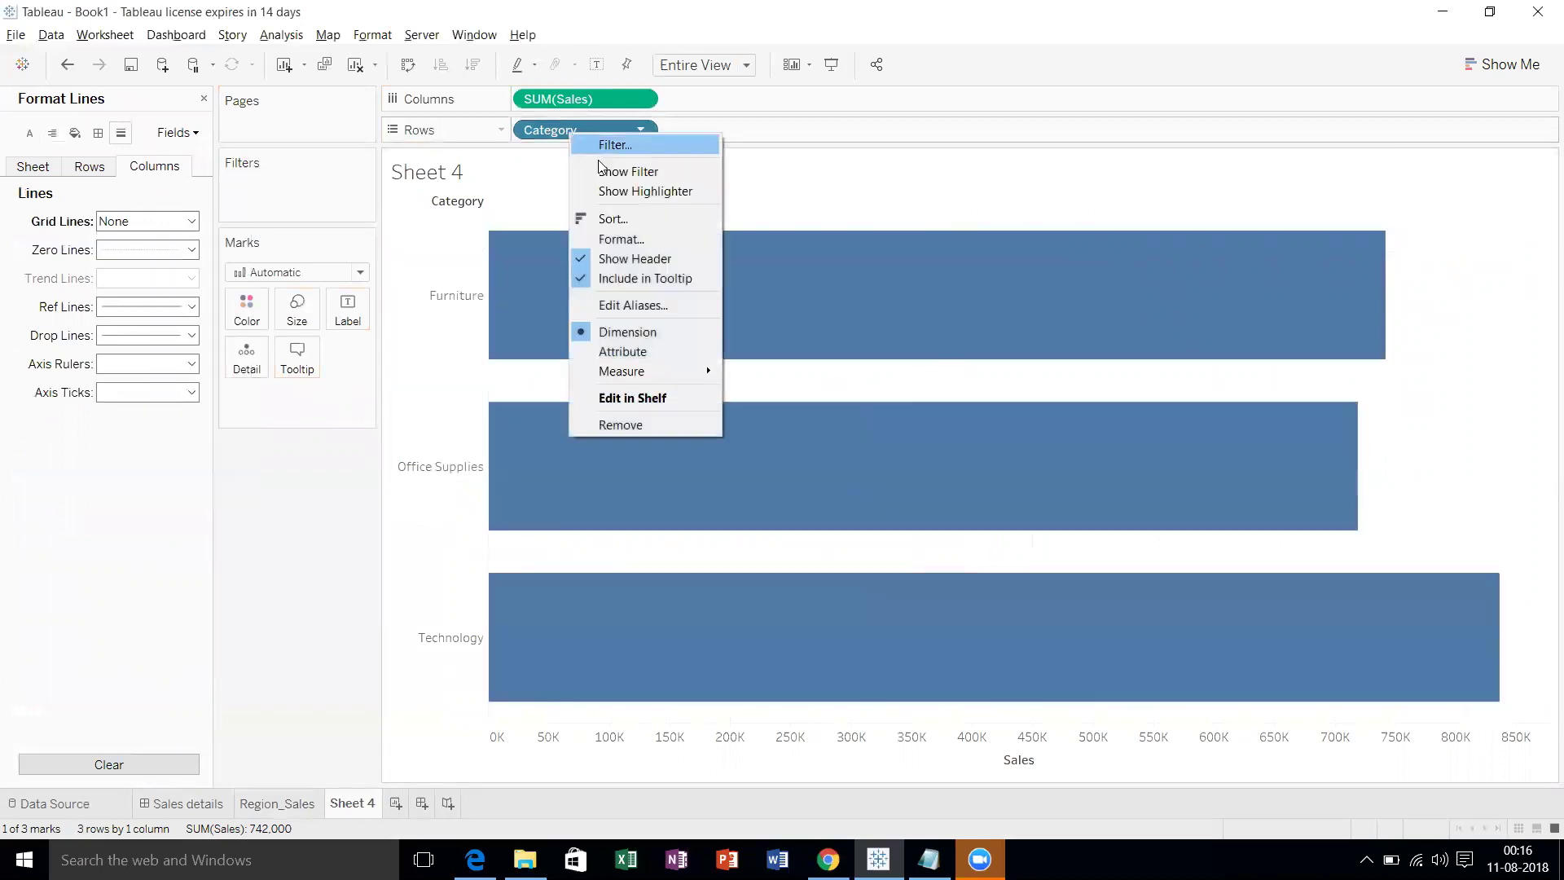
left_click(625, 236)
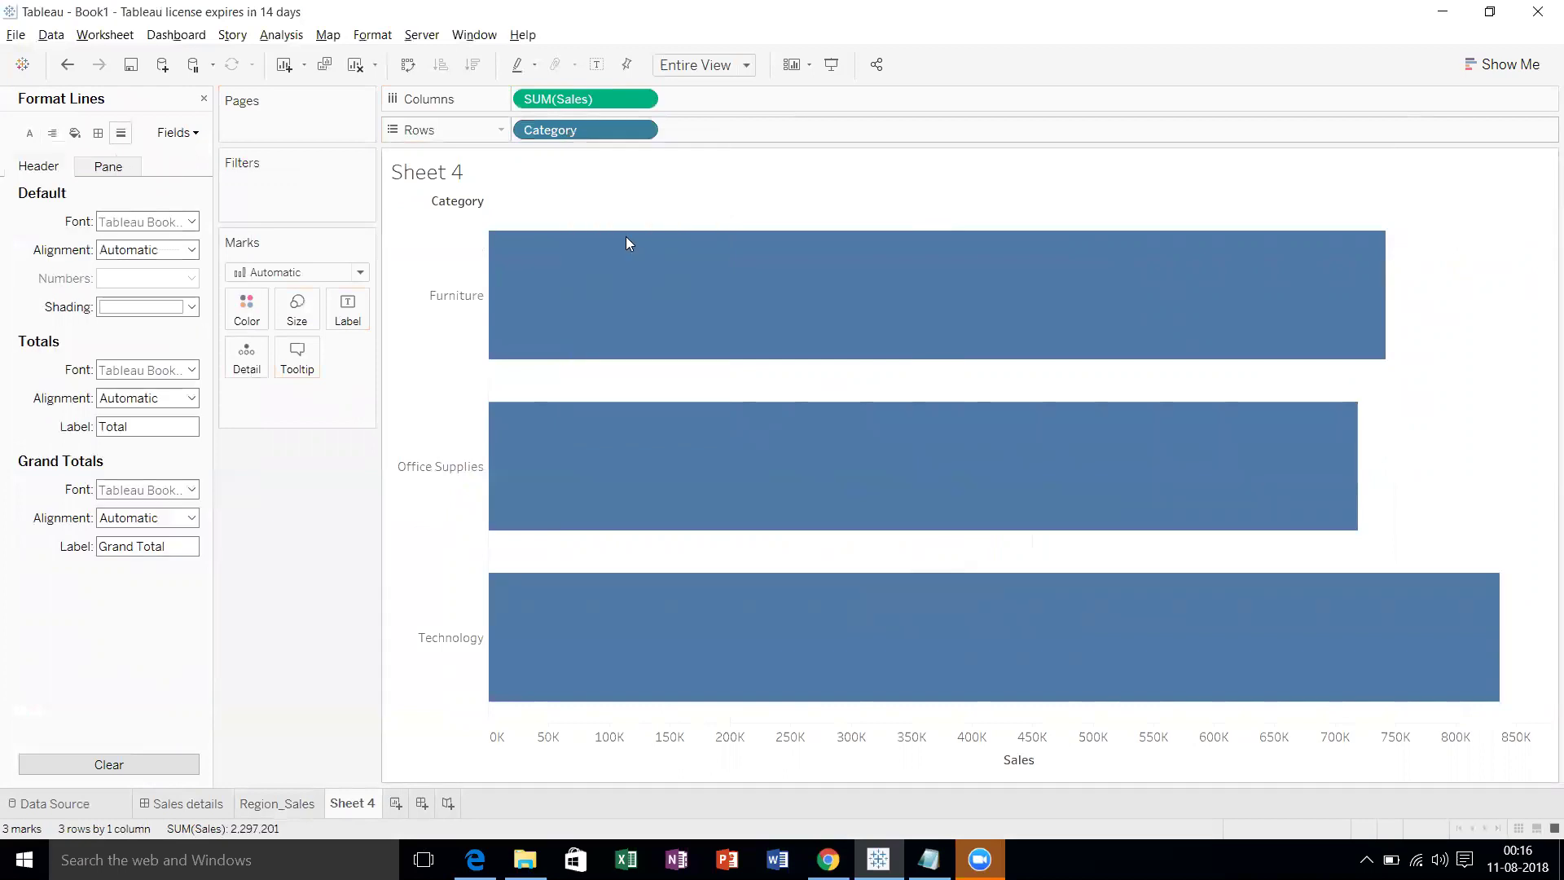
left_click(179, 224)
left_click(171, 276)
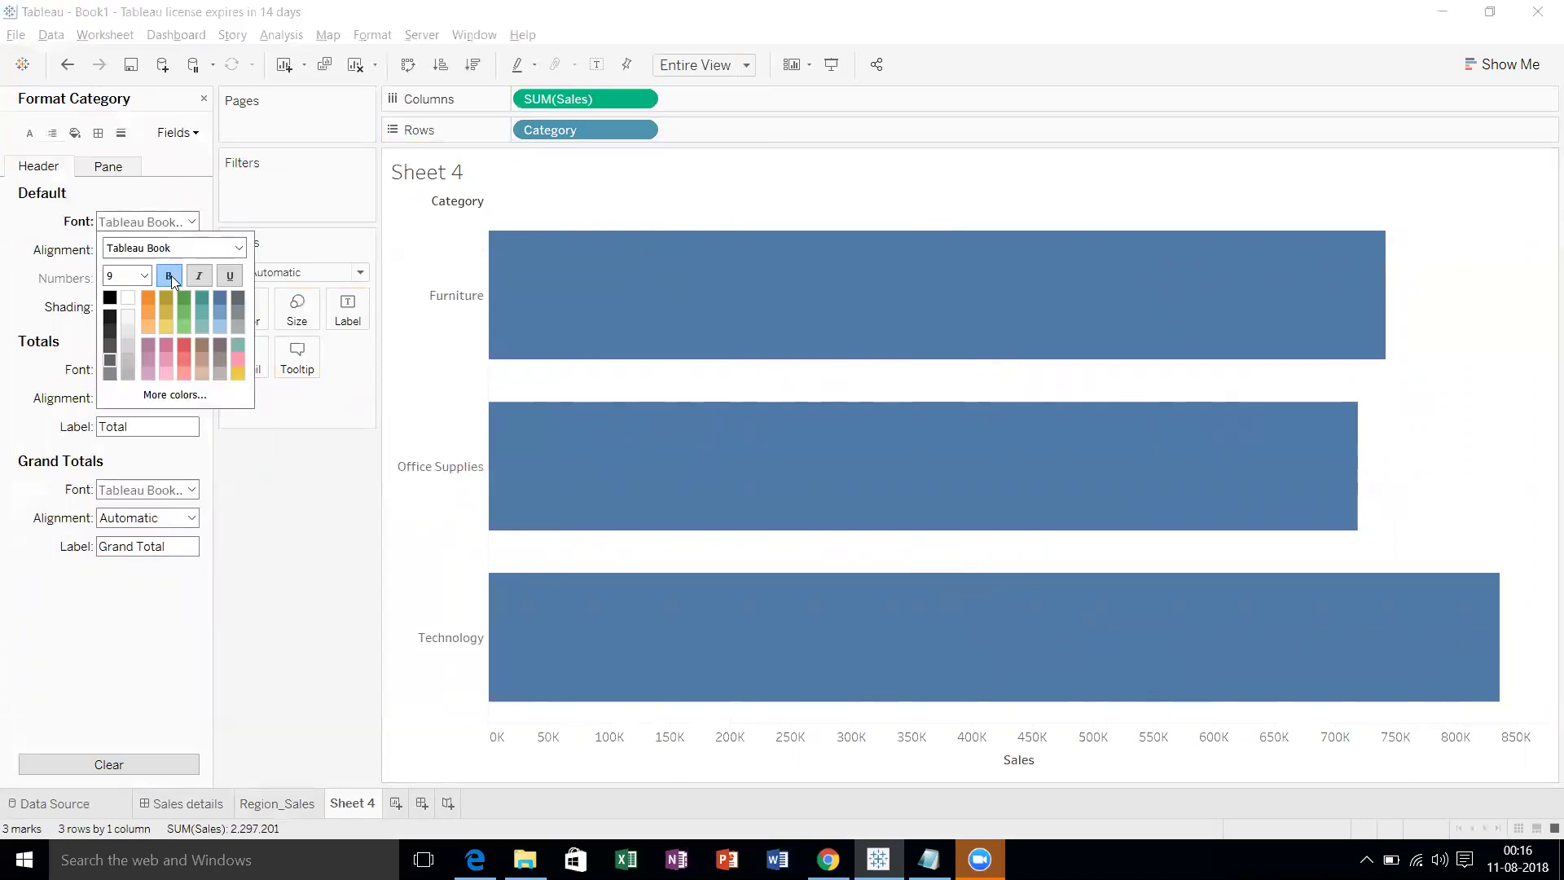
left_click(1392, 413)
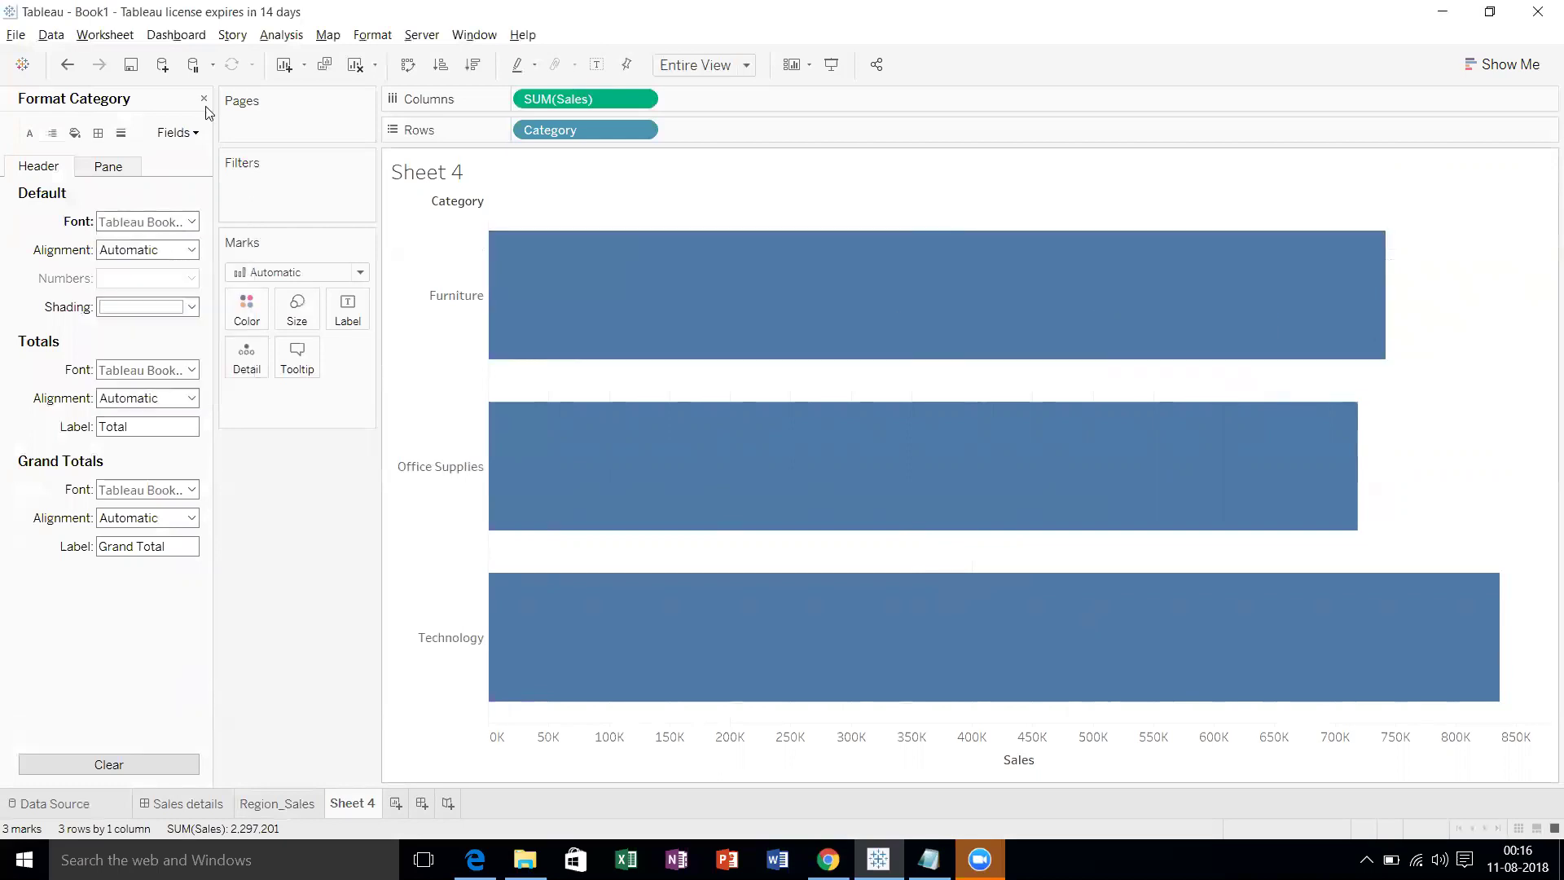
Colour the Category bars by Sales using the Green palette.
left_click(204, 99)
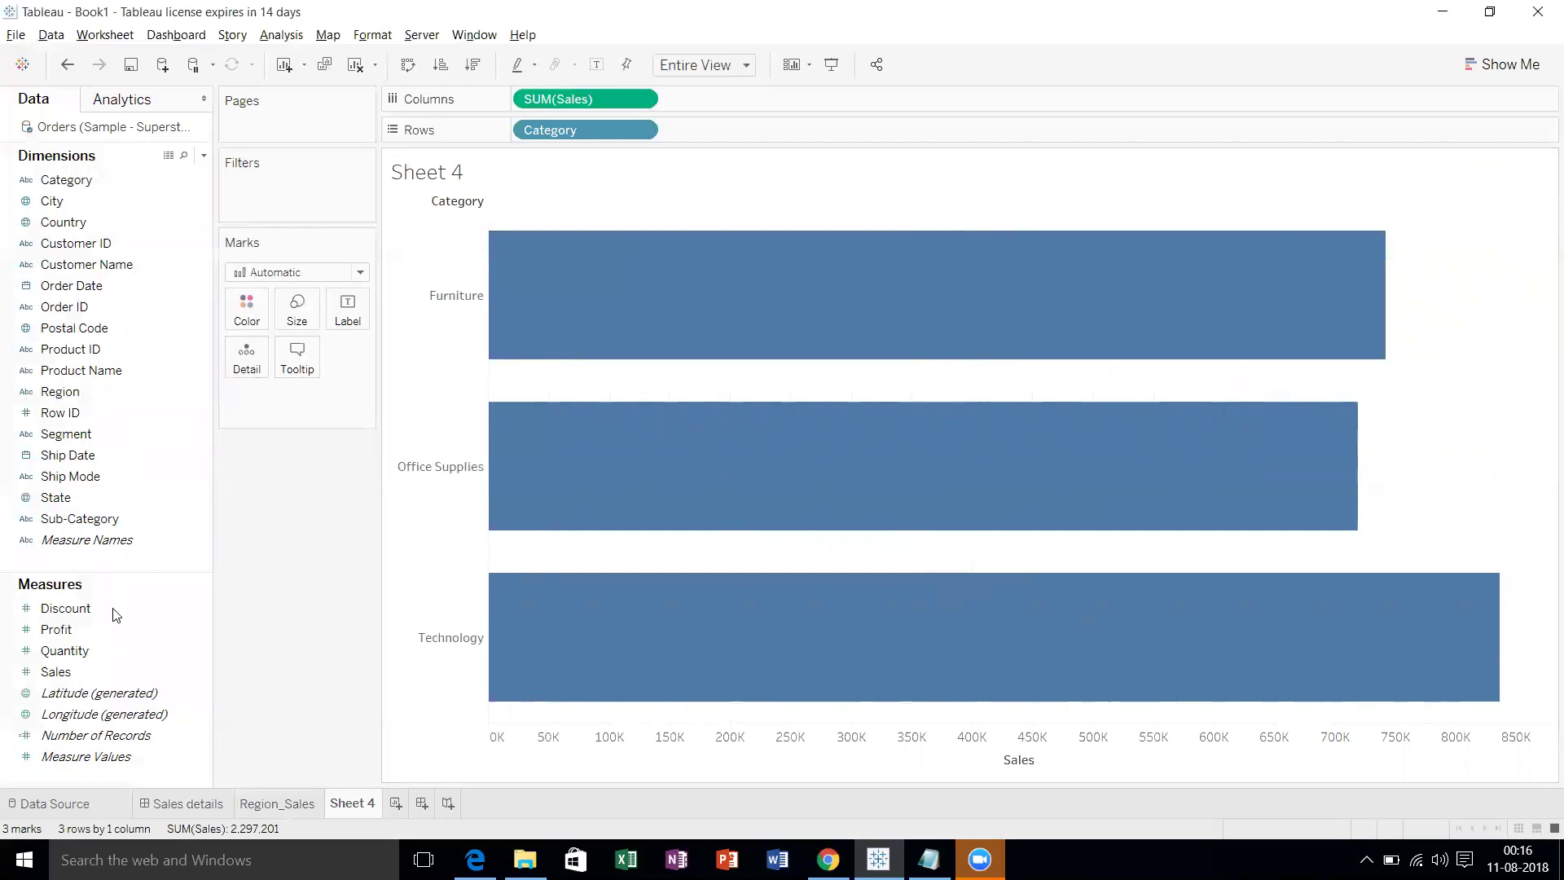
left_click_drag(80, 671, 234, 321)
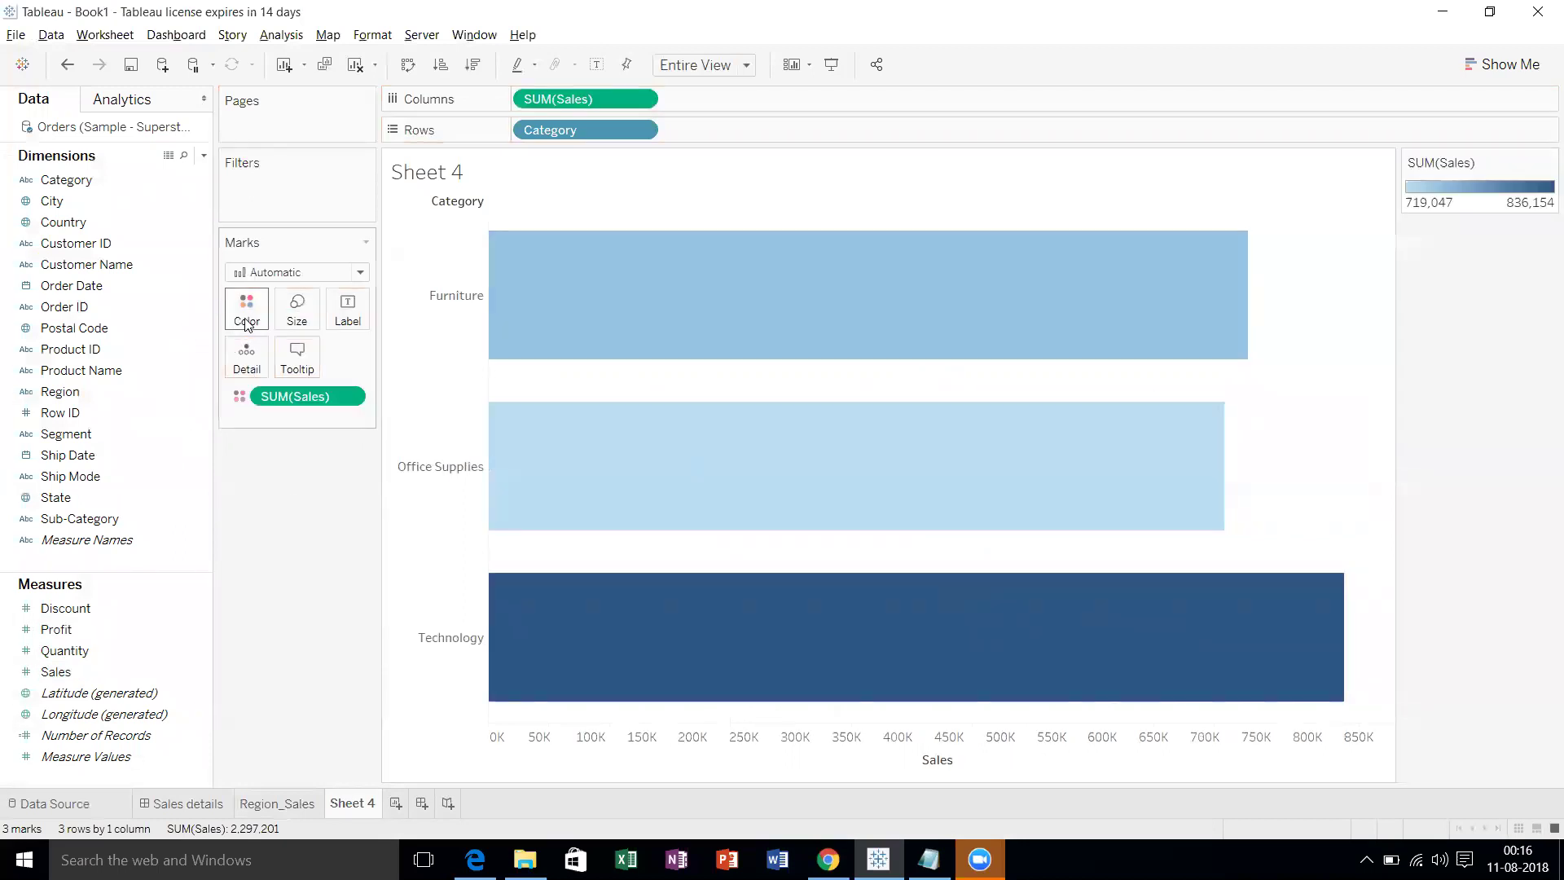
left_click(249, 318)
left_click(285, 371)
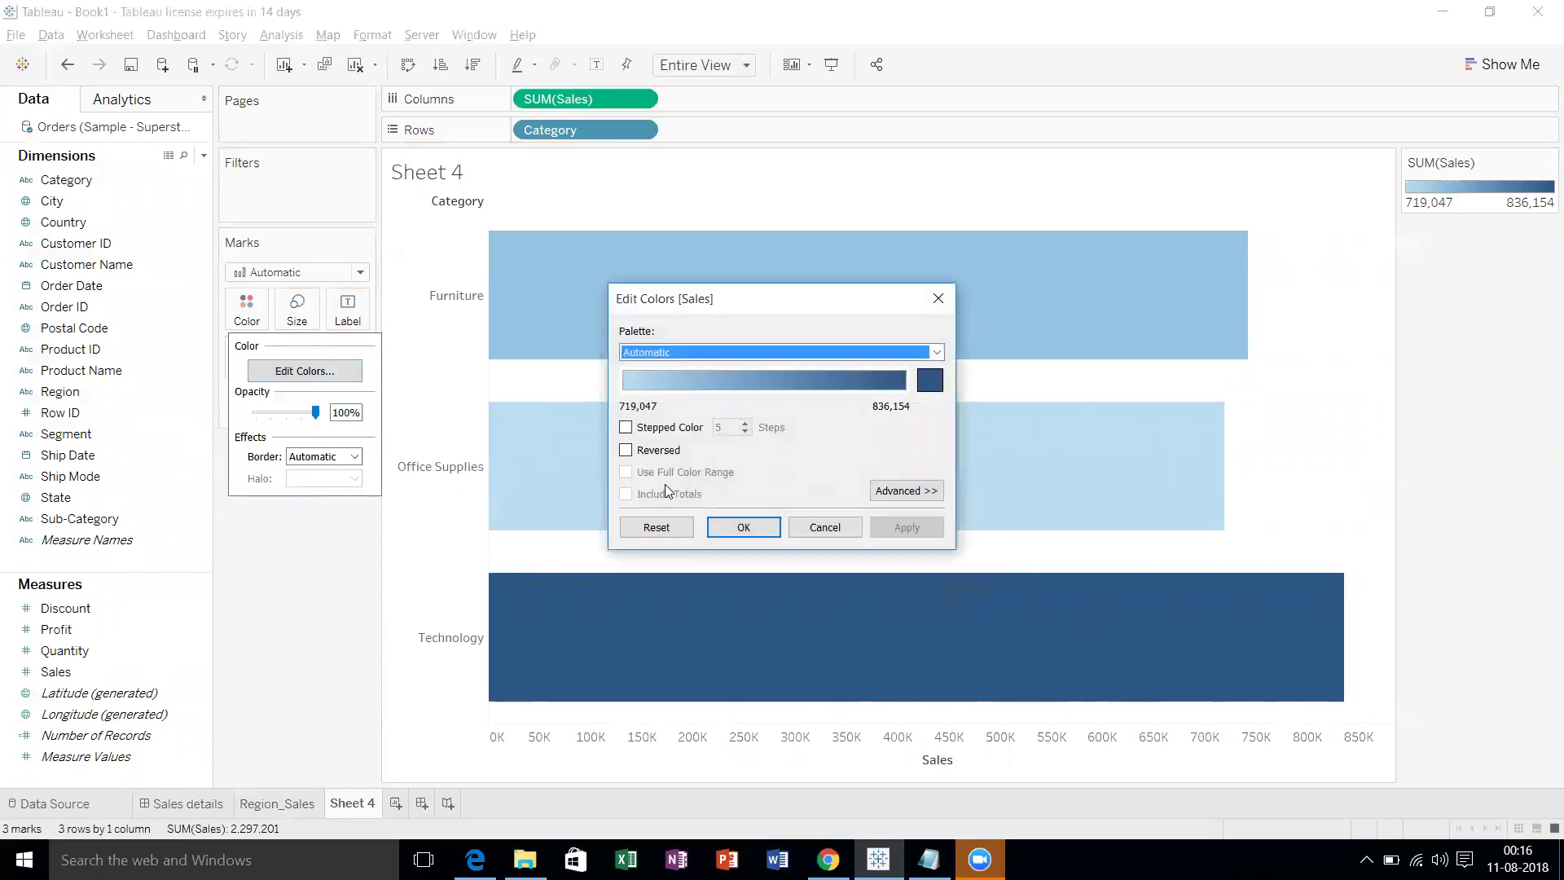
left_click(934, 352)
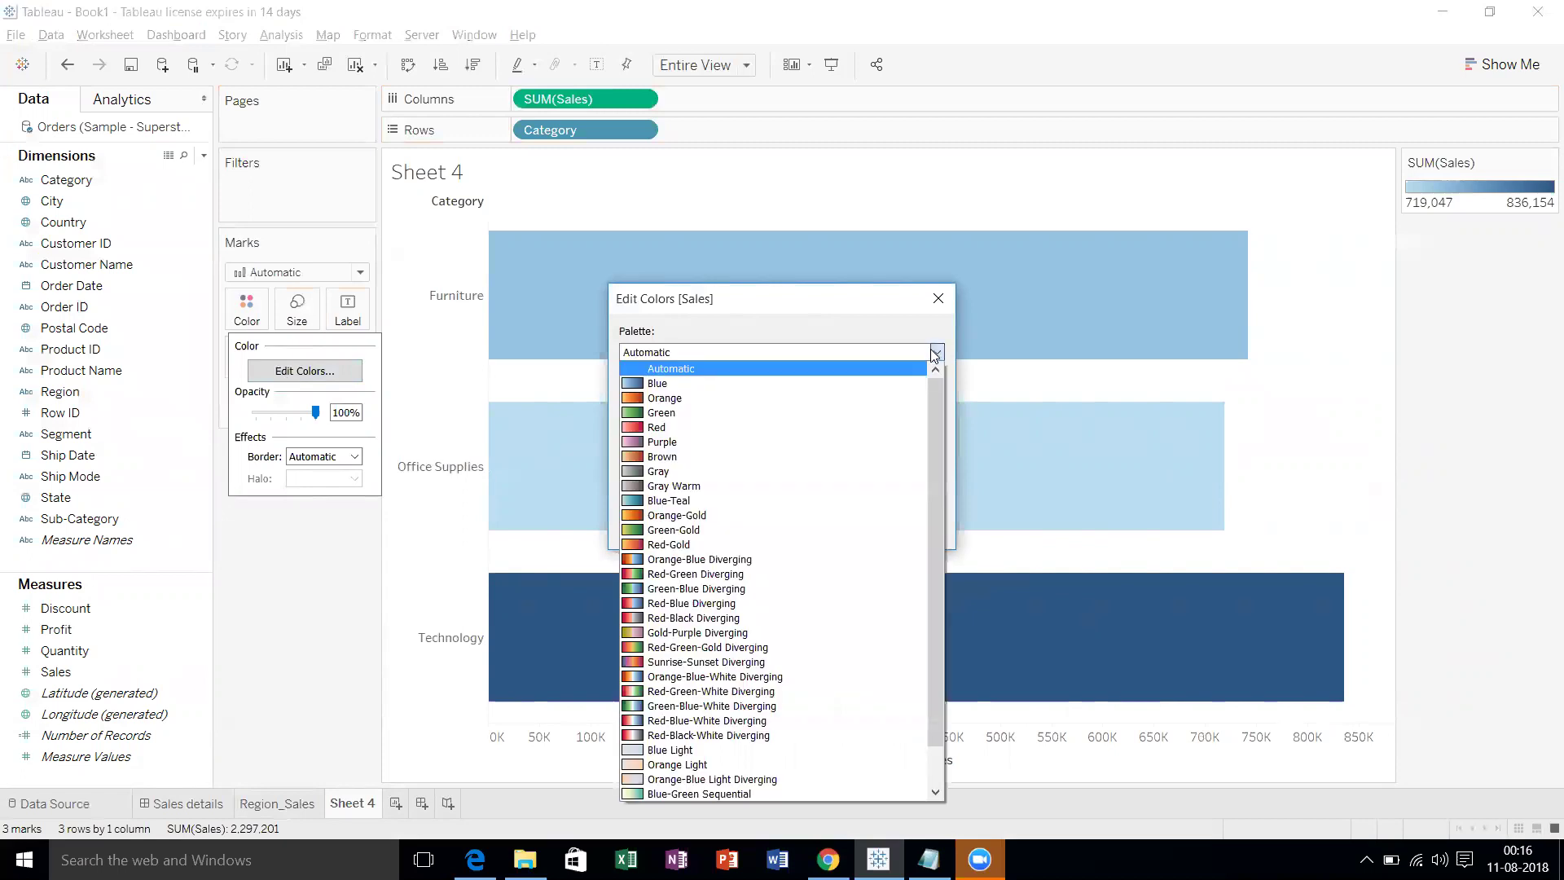
left_click(821, 419)
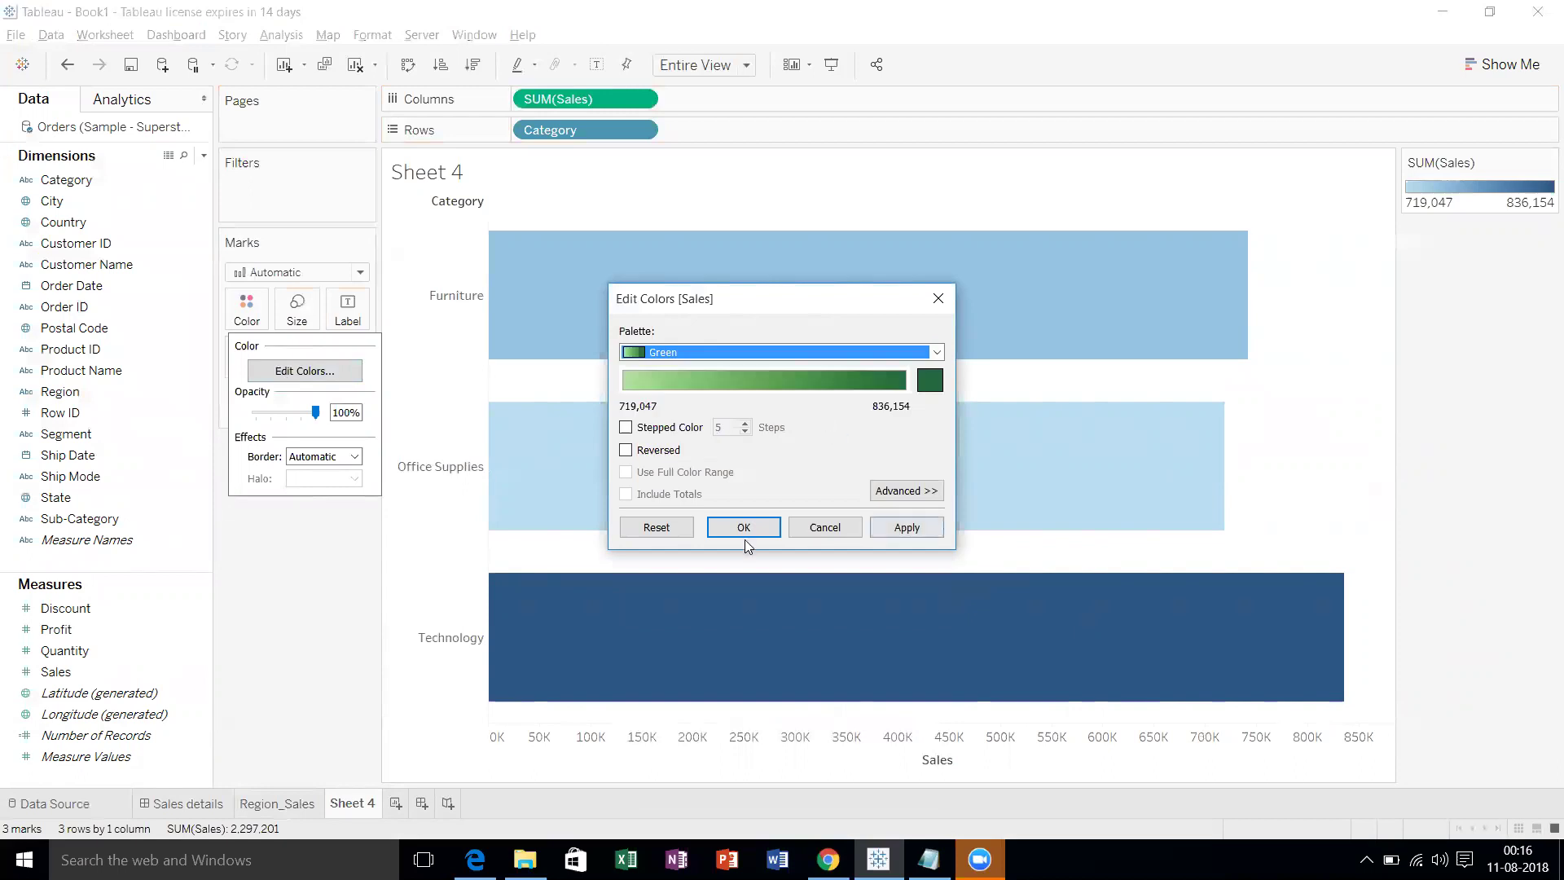
left_click(762, 528)
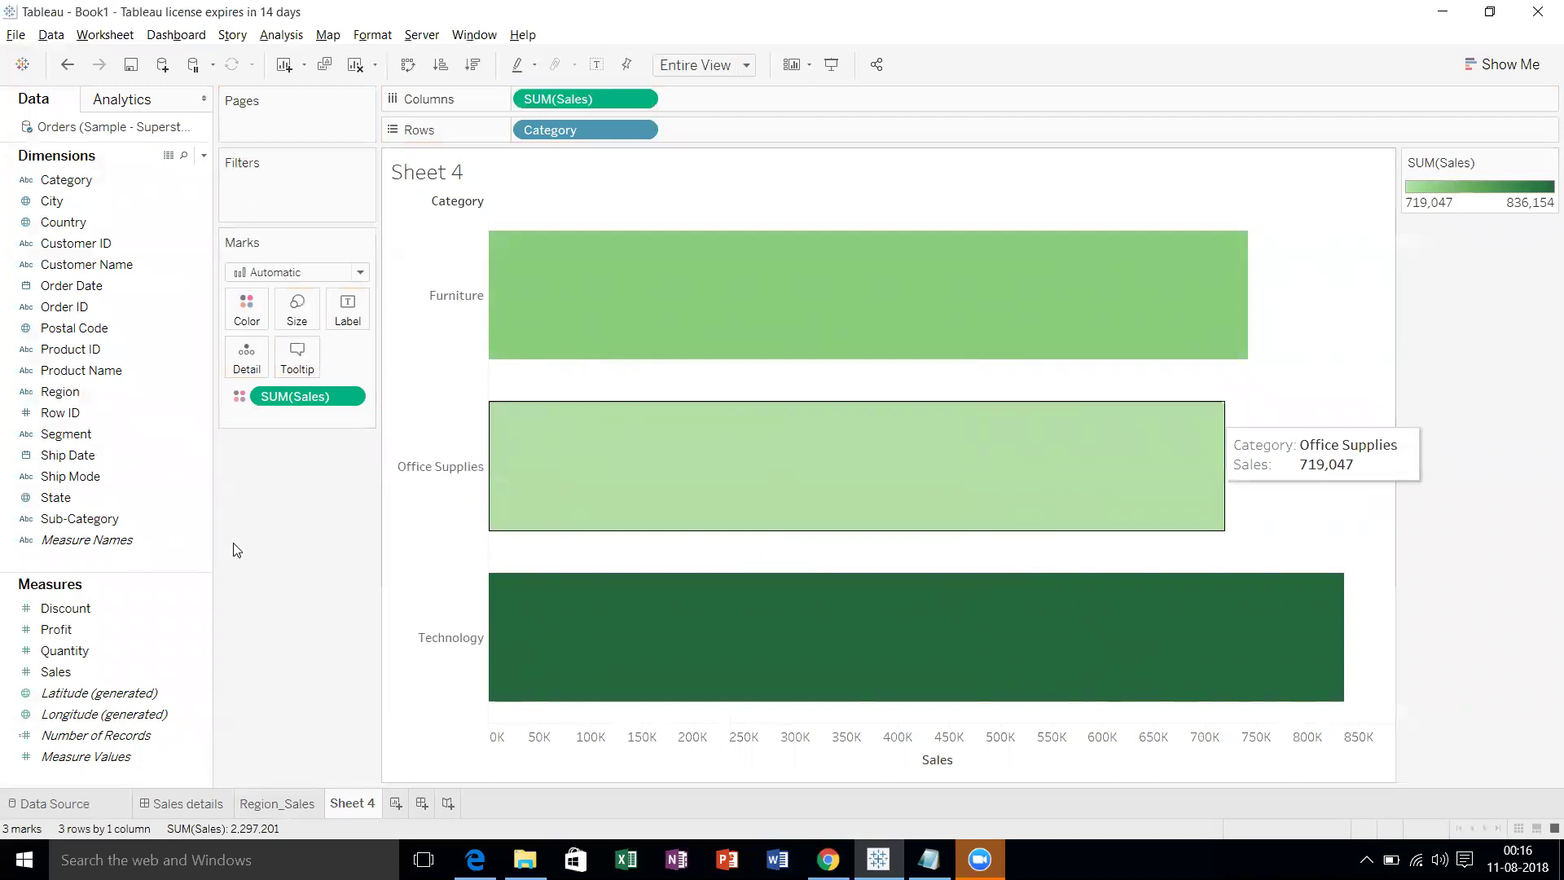
Label each category bar with its sales and hide the colour legend.
left_click_drag(56, 671, 345, 328)
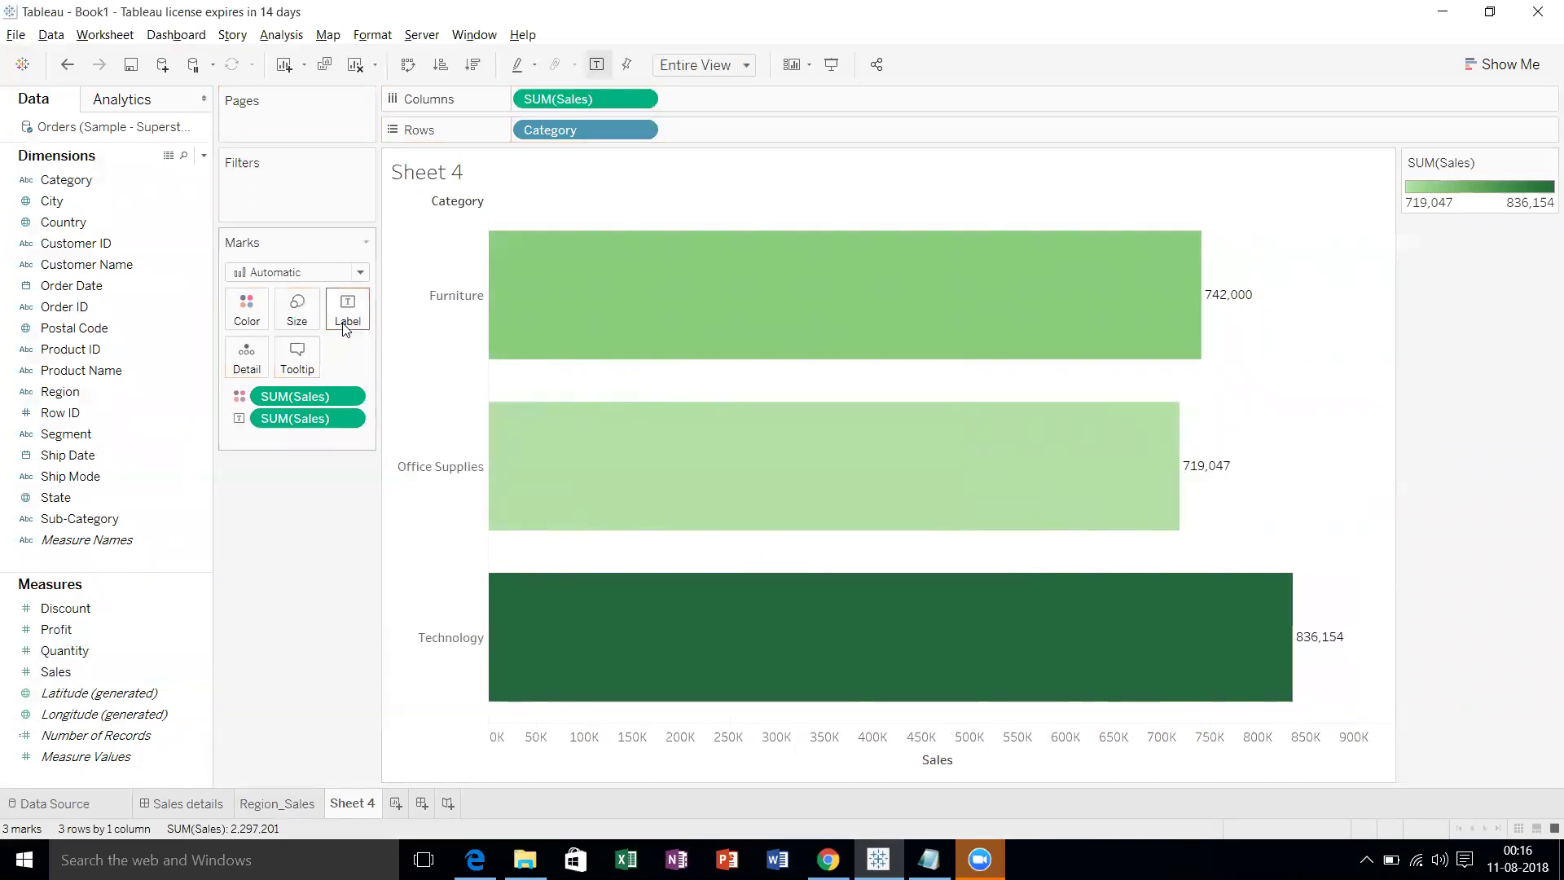
left_click(1542, 163)
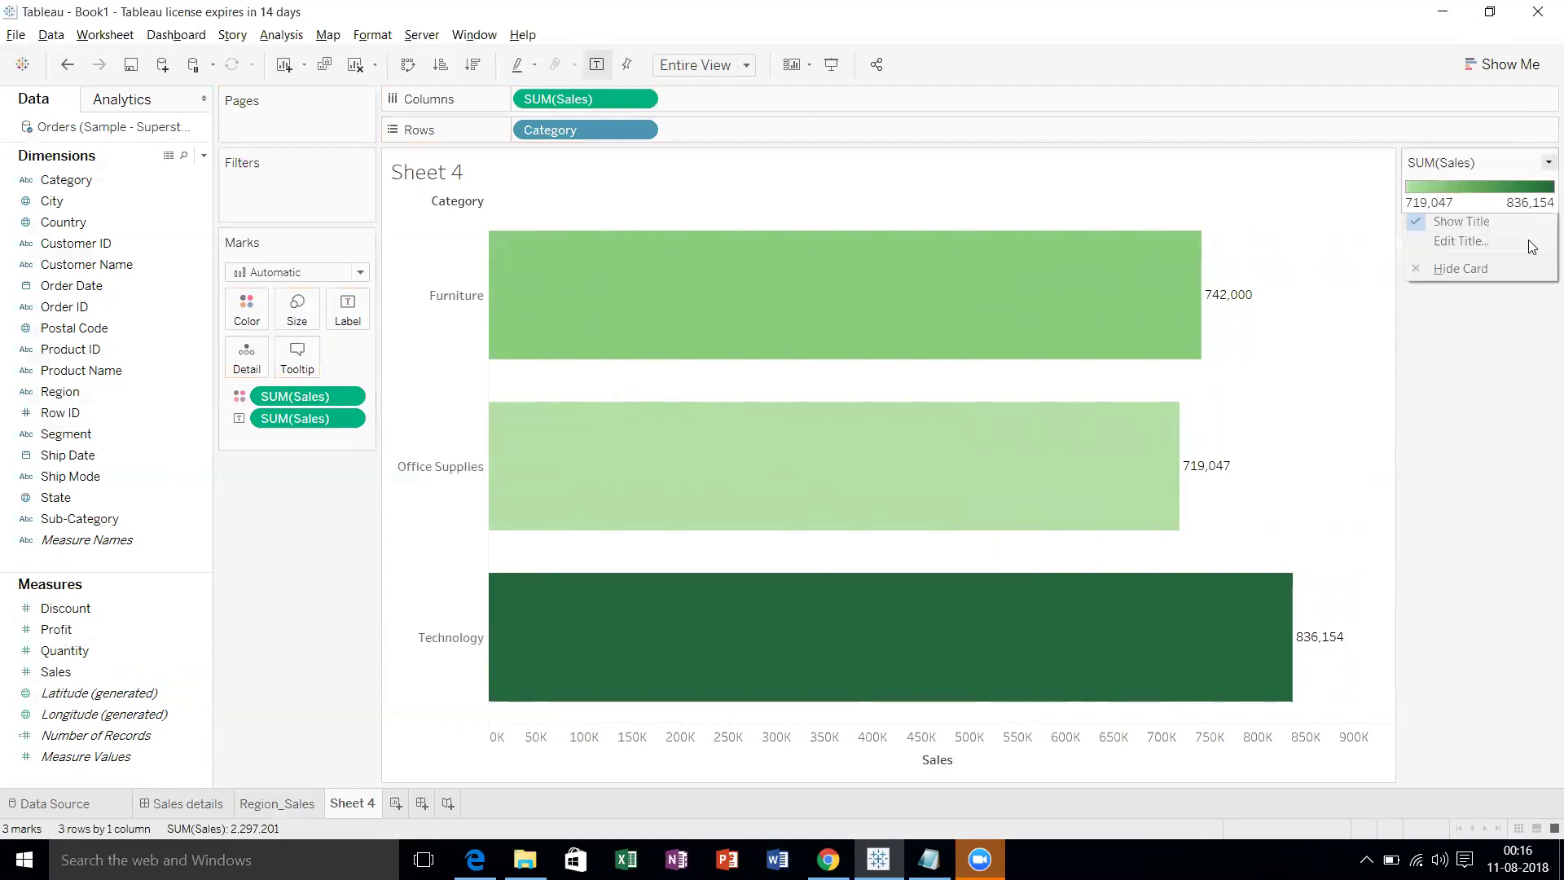
left_click(1467, 270)
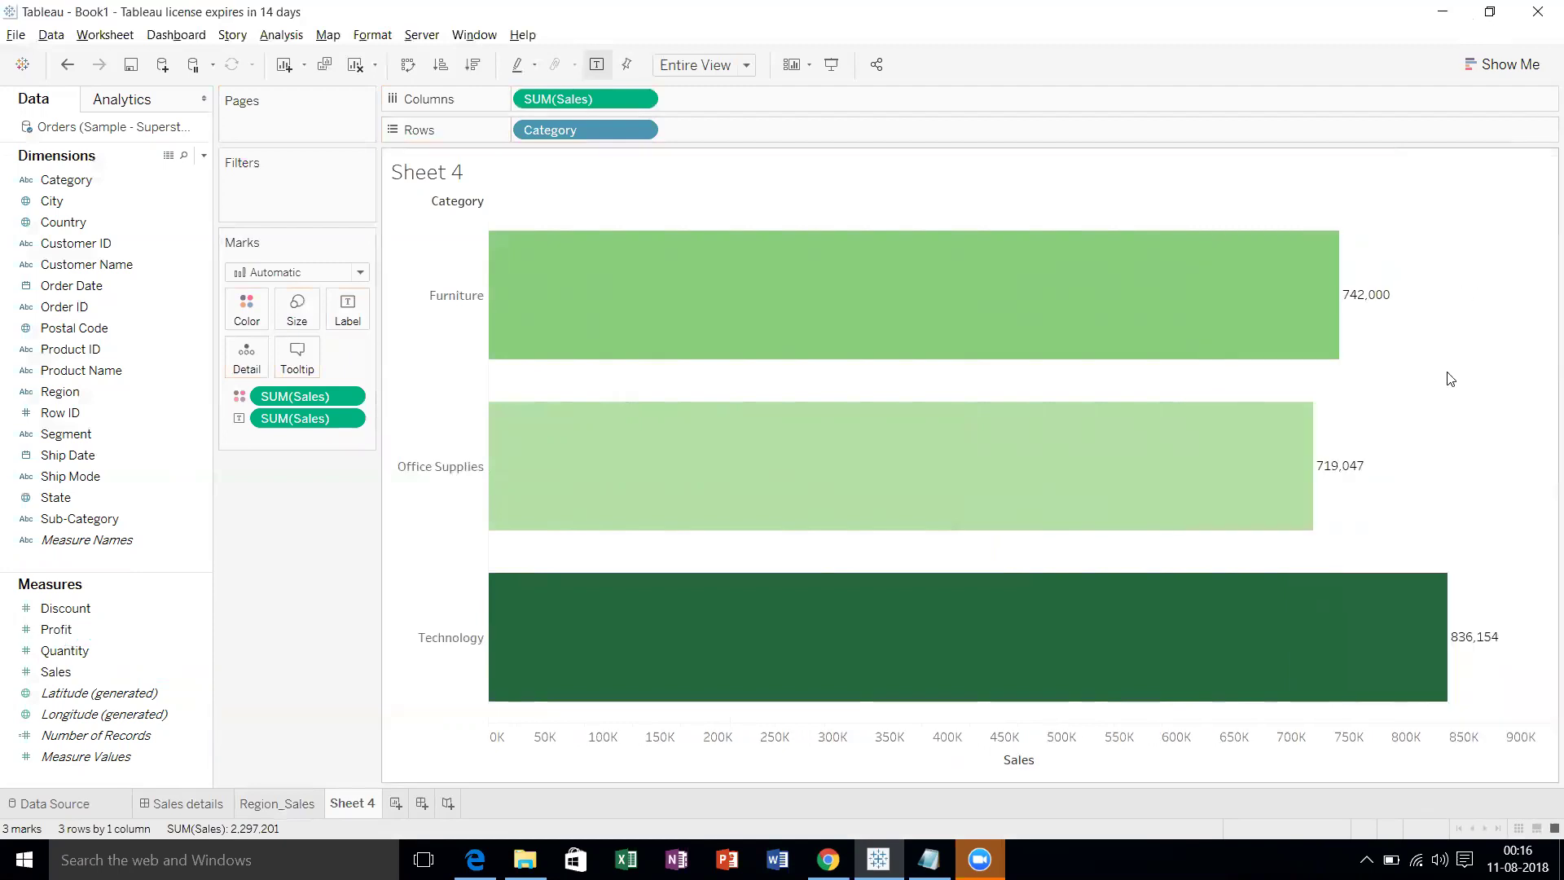
Rename Sheet 4 to Catergory_Sales.
right_click(361, 808)
left_click(442, 636)
type("Catergory")
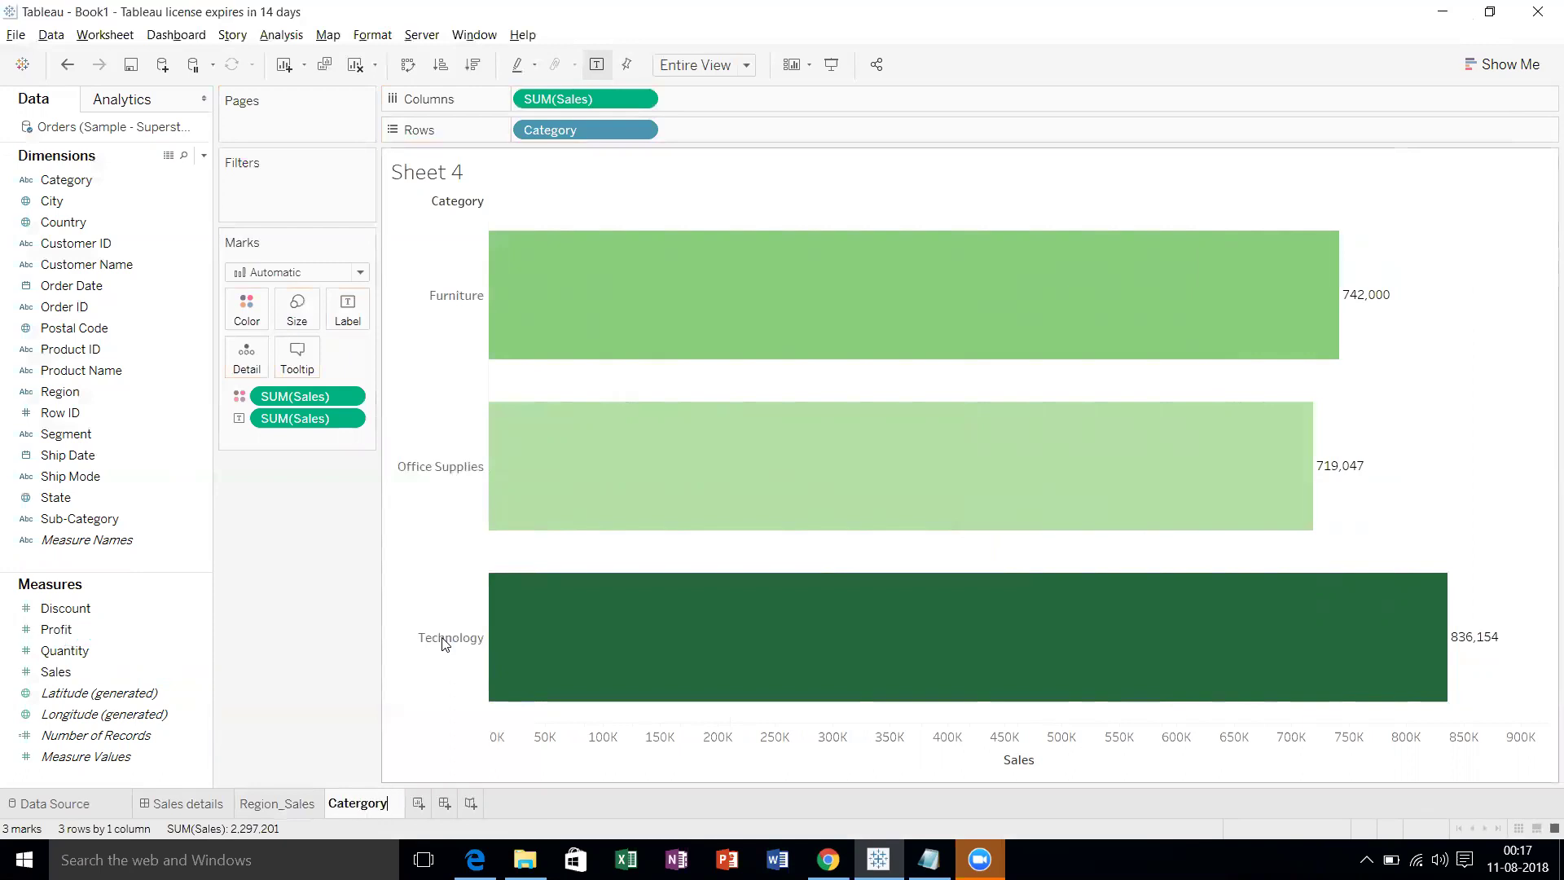
type("_Sales")
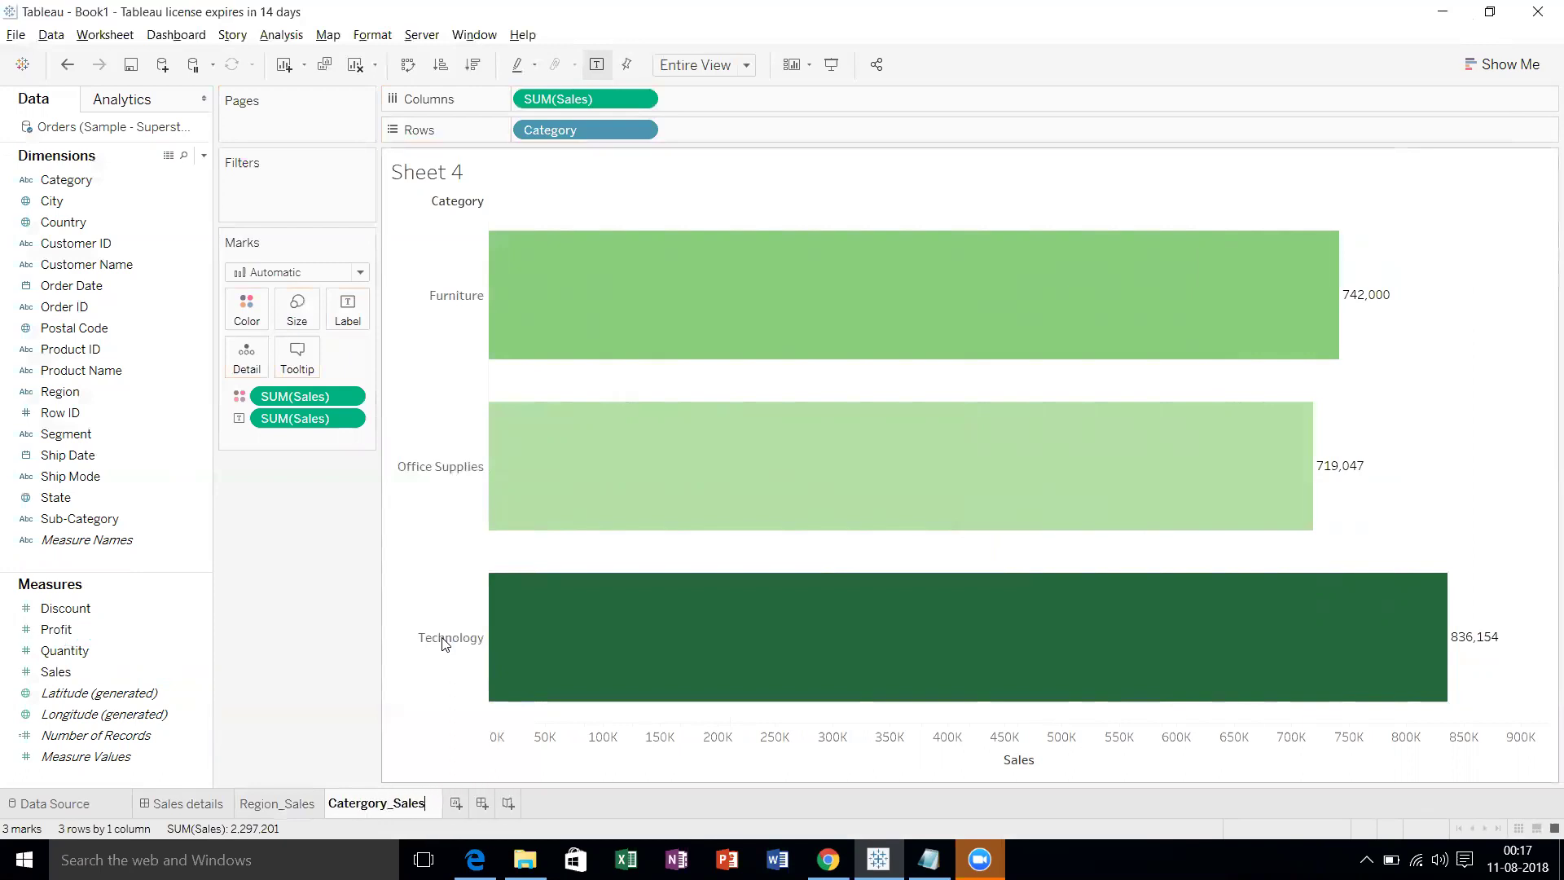
key("Return")
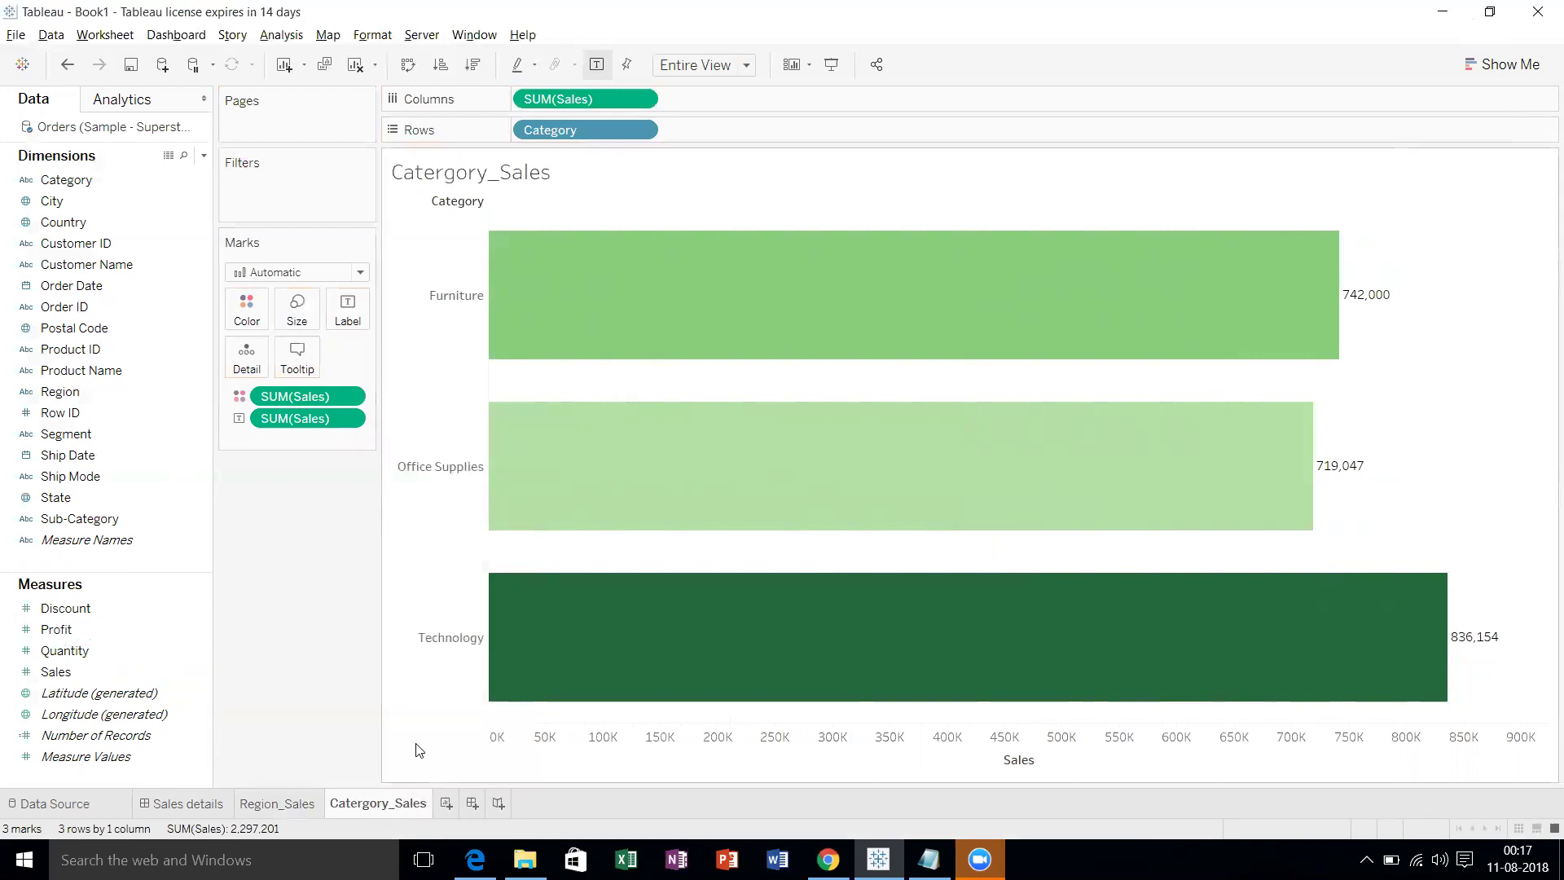
Create Dashboard 2 sized Custom 1200 x 800 and add a Text object to it.
left_click(472, 802)
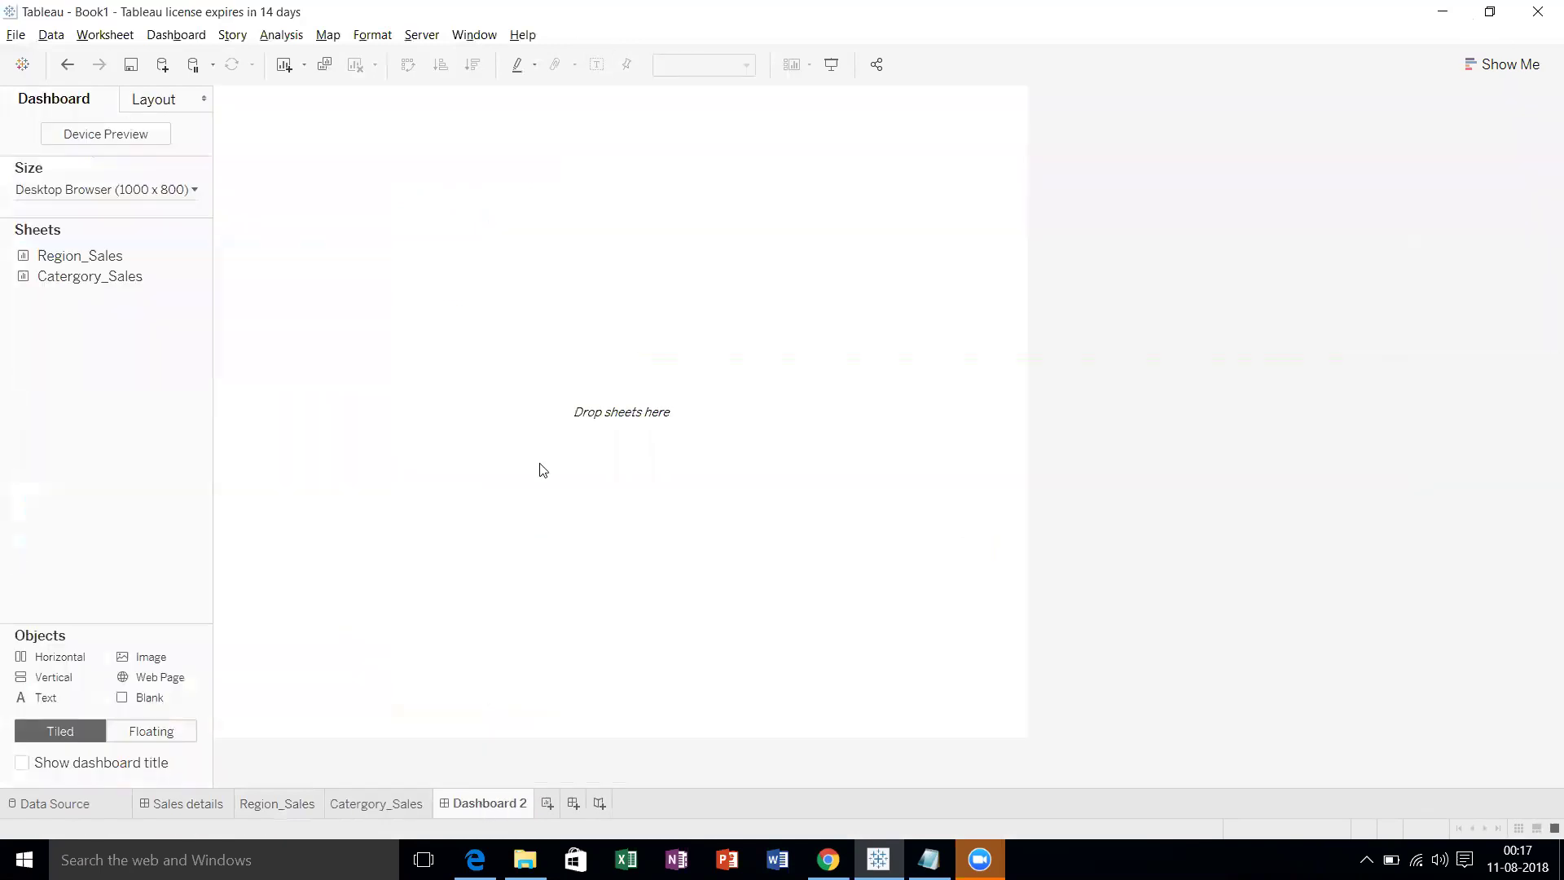
left_click(160, 192)
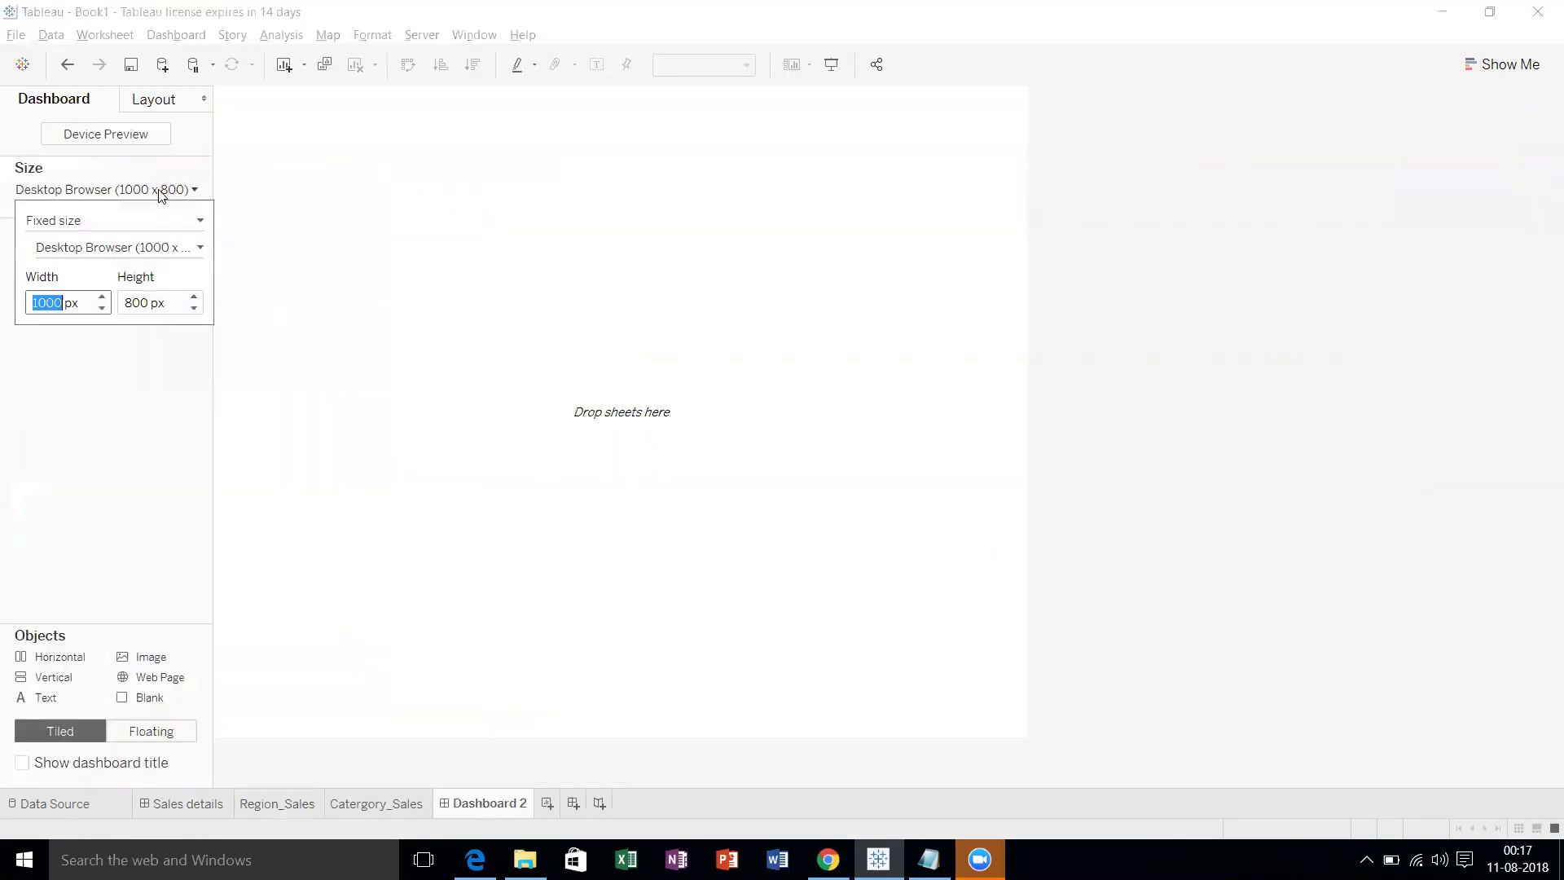
left_click(102, 298)
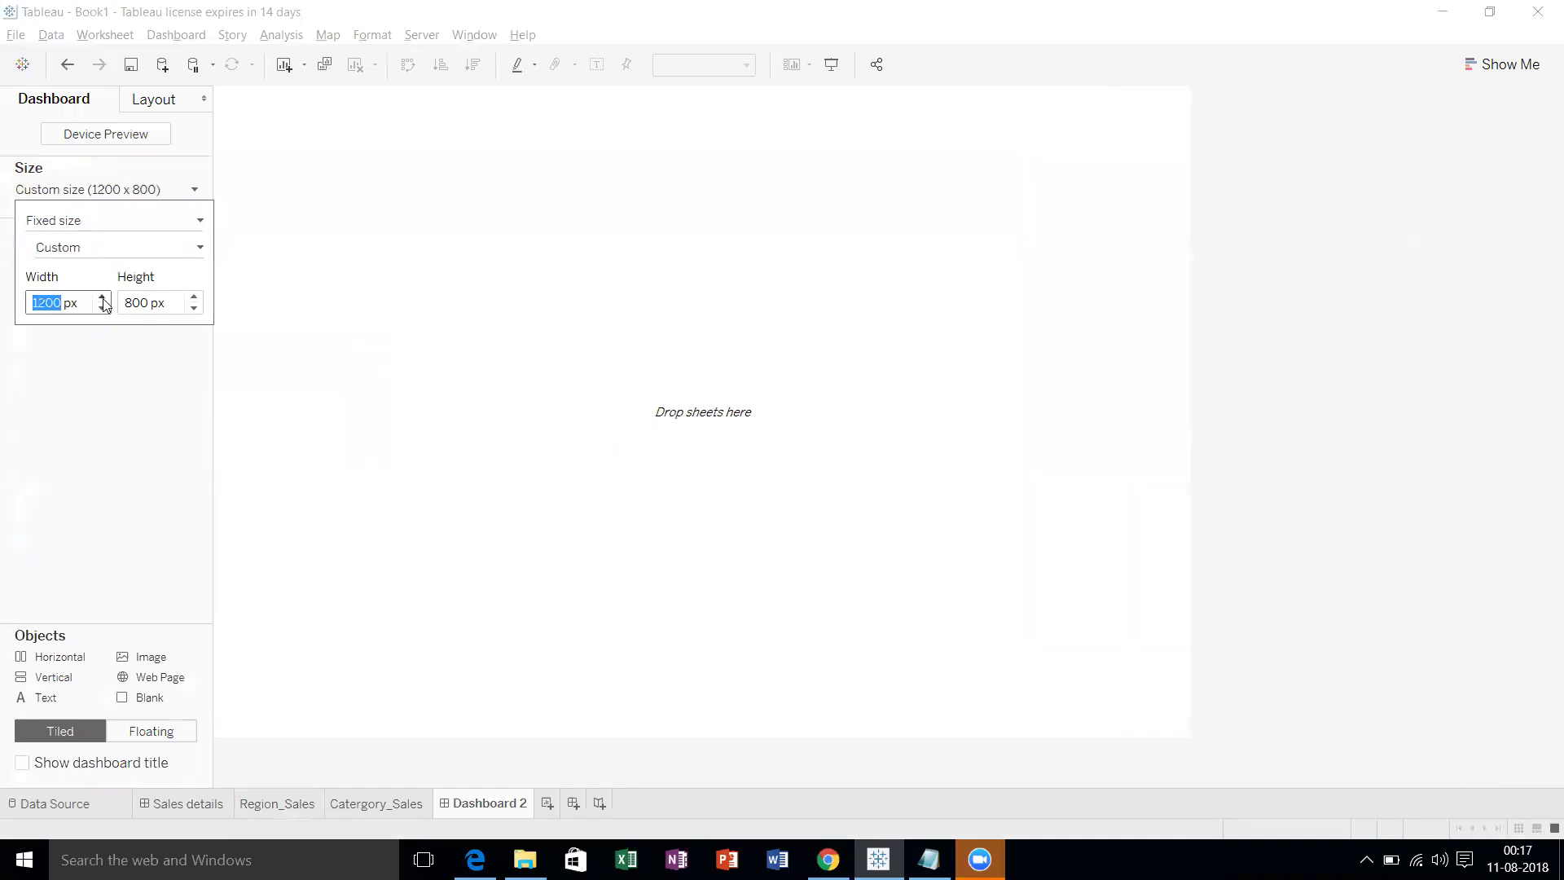
left_click(247, 492)
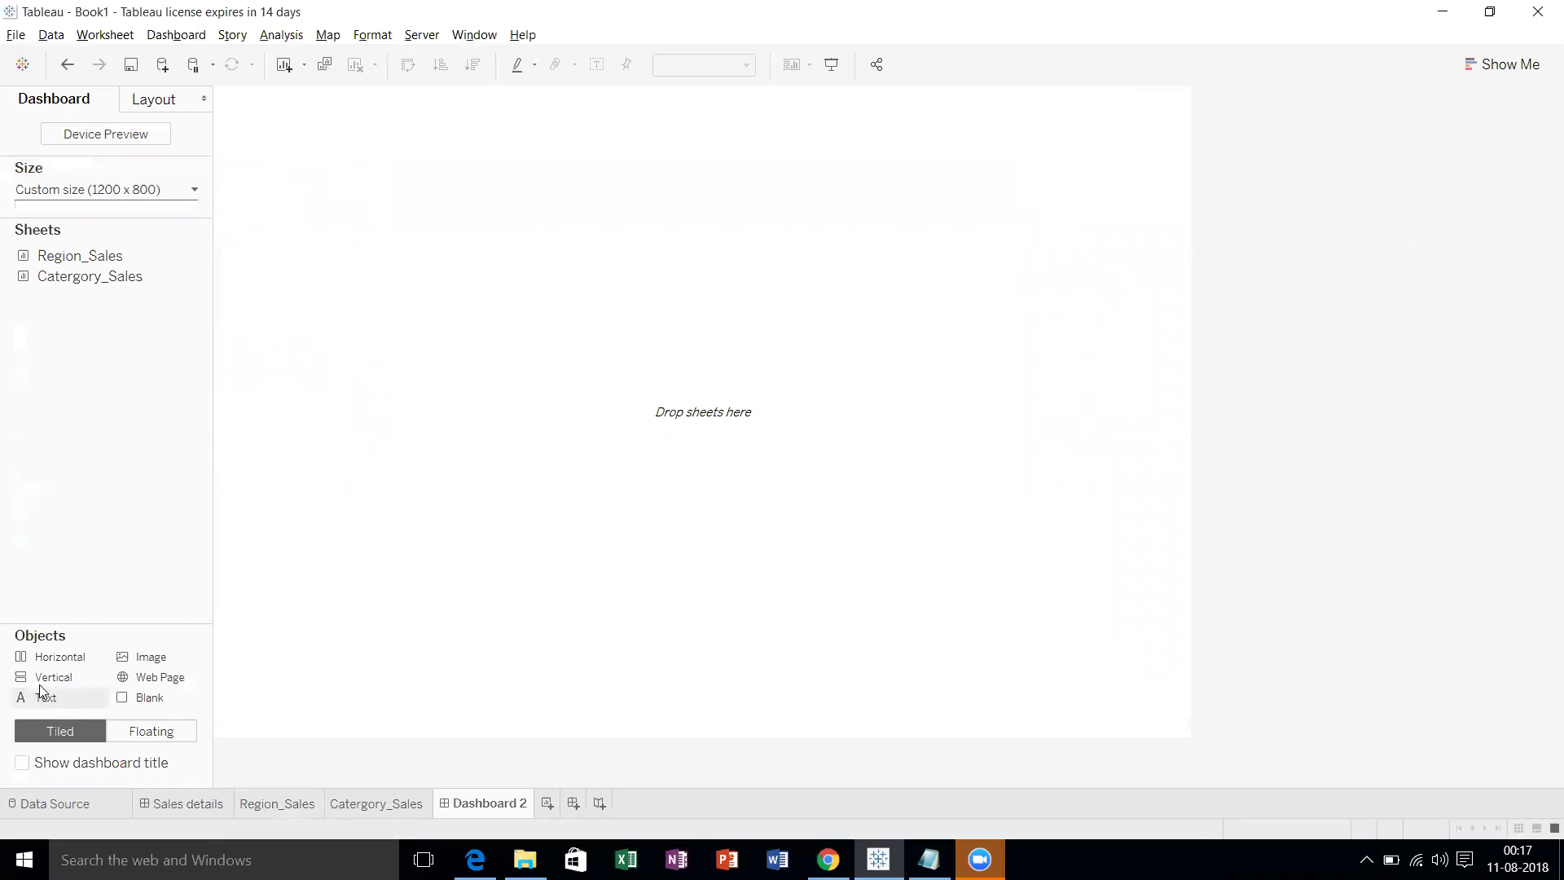
left_click_drag(41, 691, 526, 466)
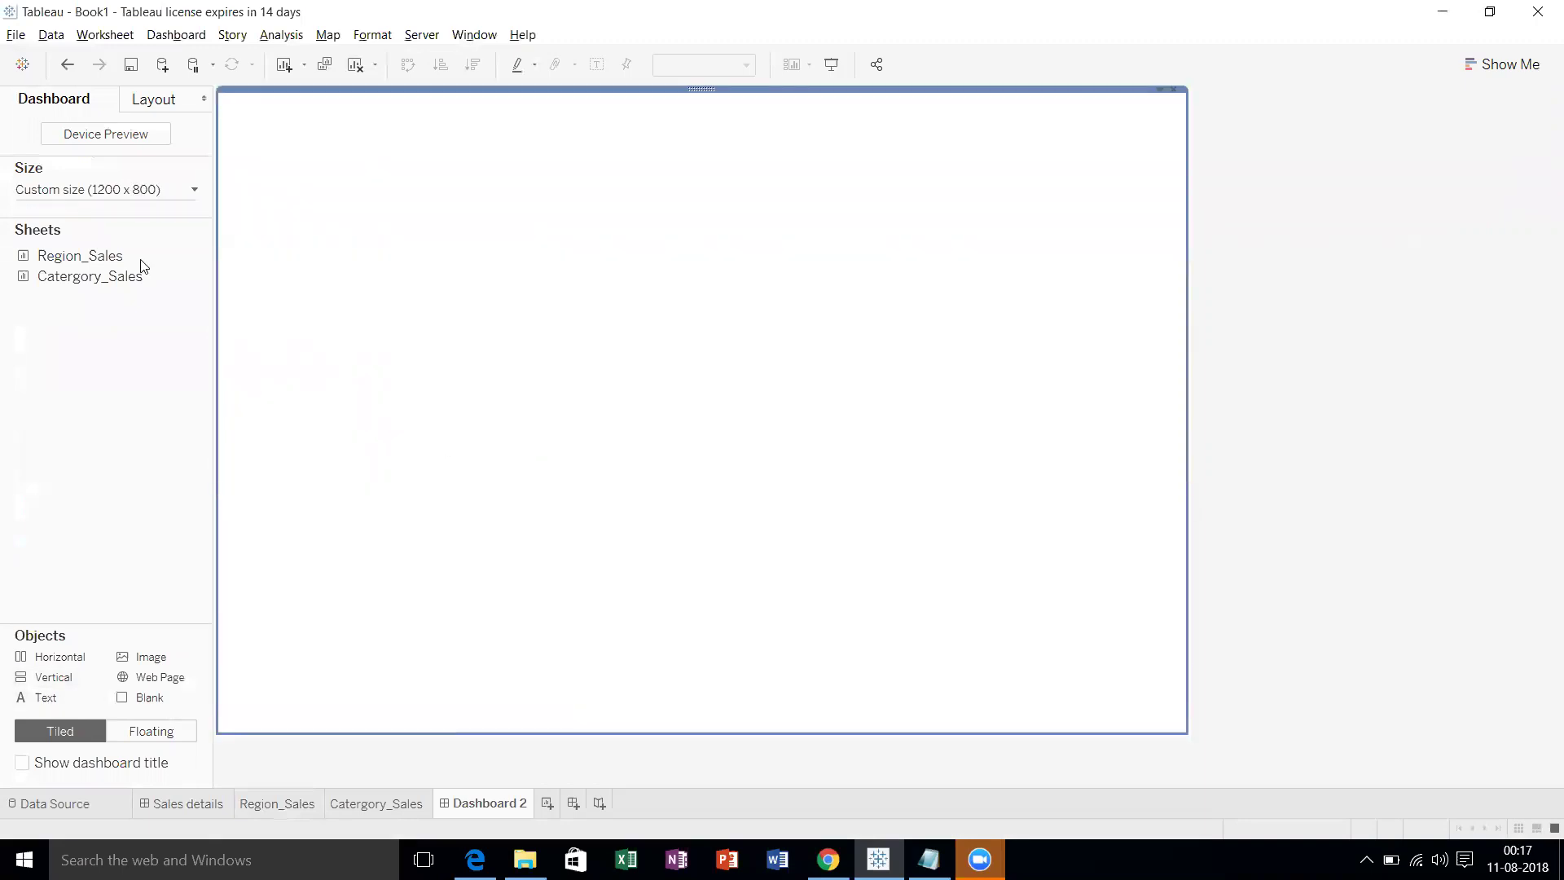
Place the Region_Sales chart on the dashboard and retitle it 'Region Sales'.
left_click_drag(98, 276, 453, 335)
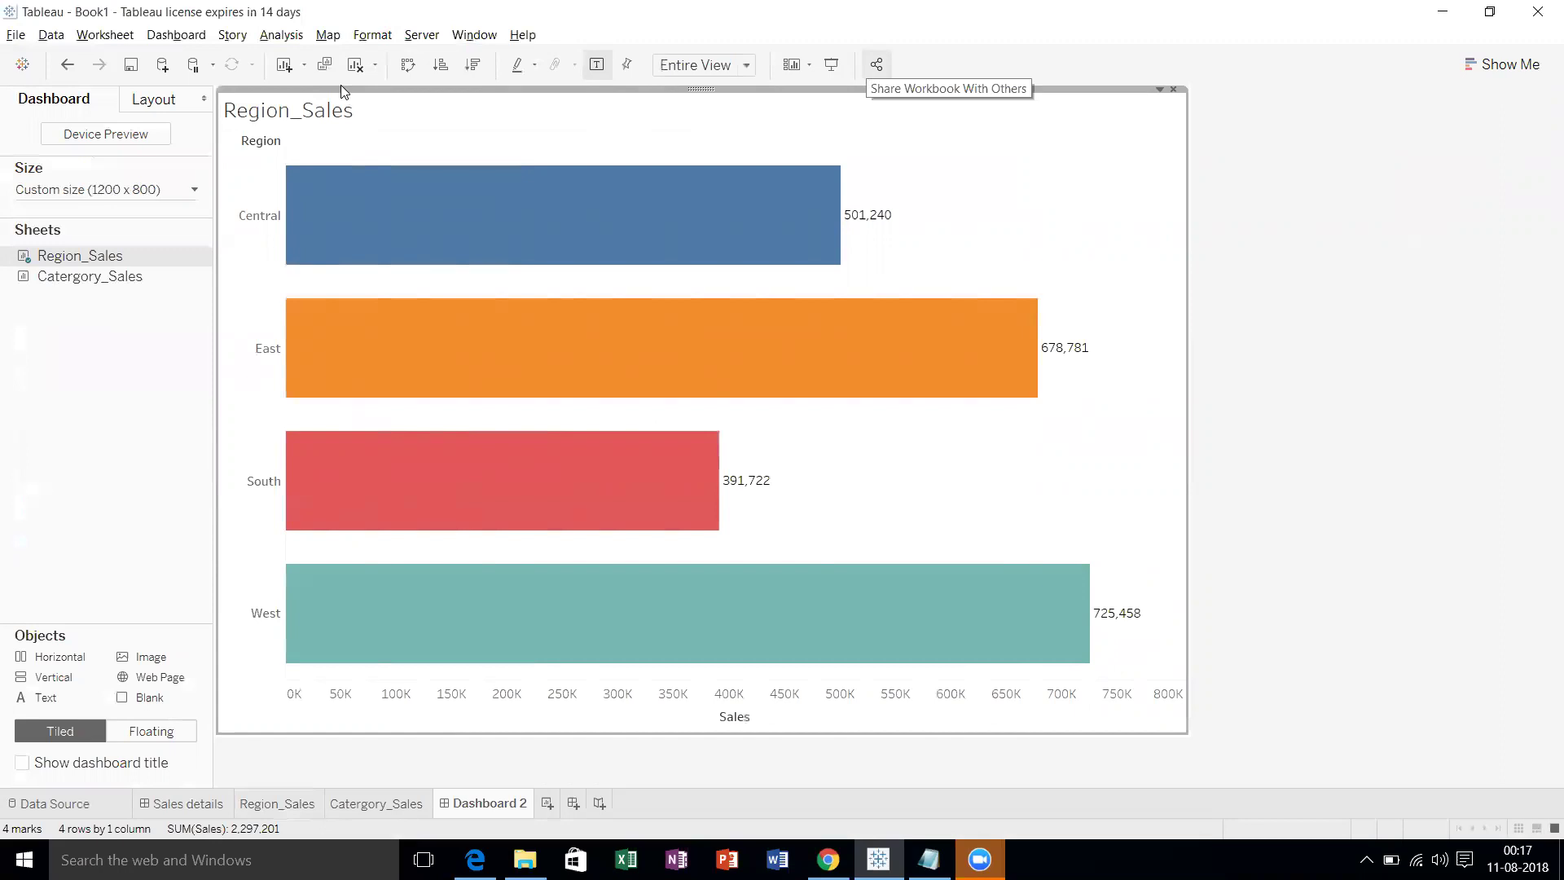
right_click(329, 112)
left_click(352, 124)
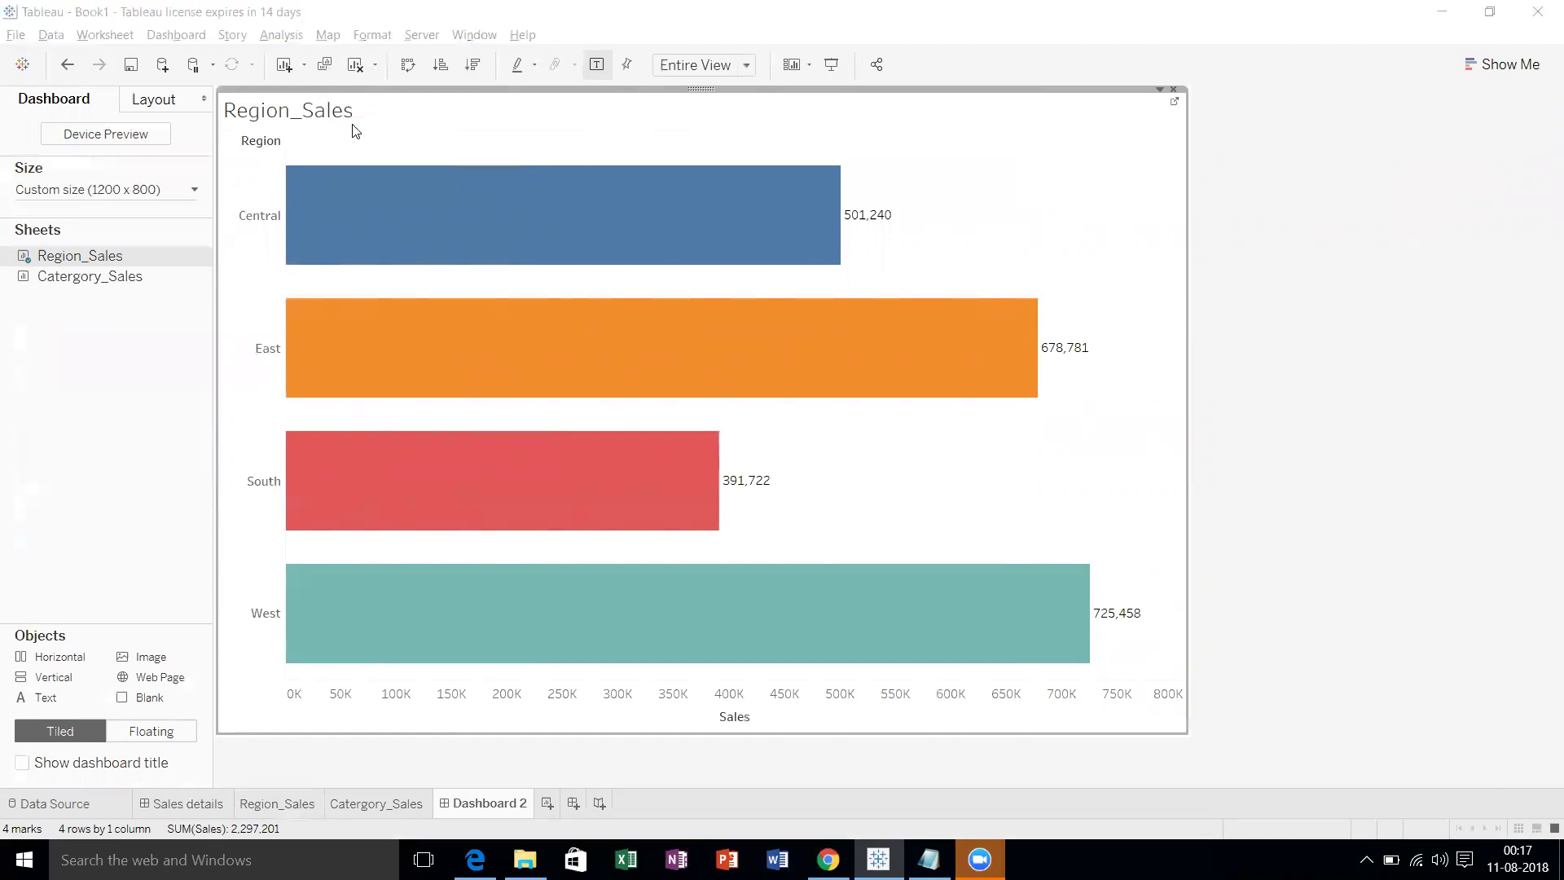
key("ctrl+a")
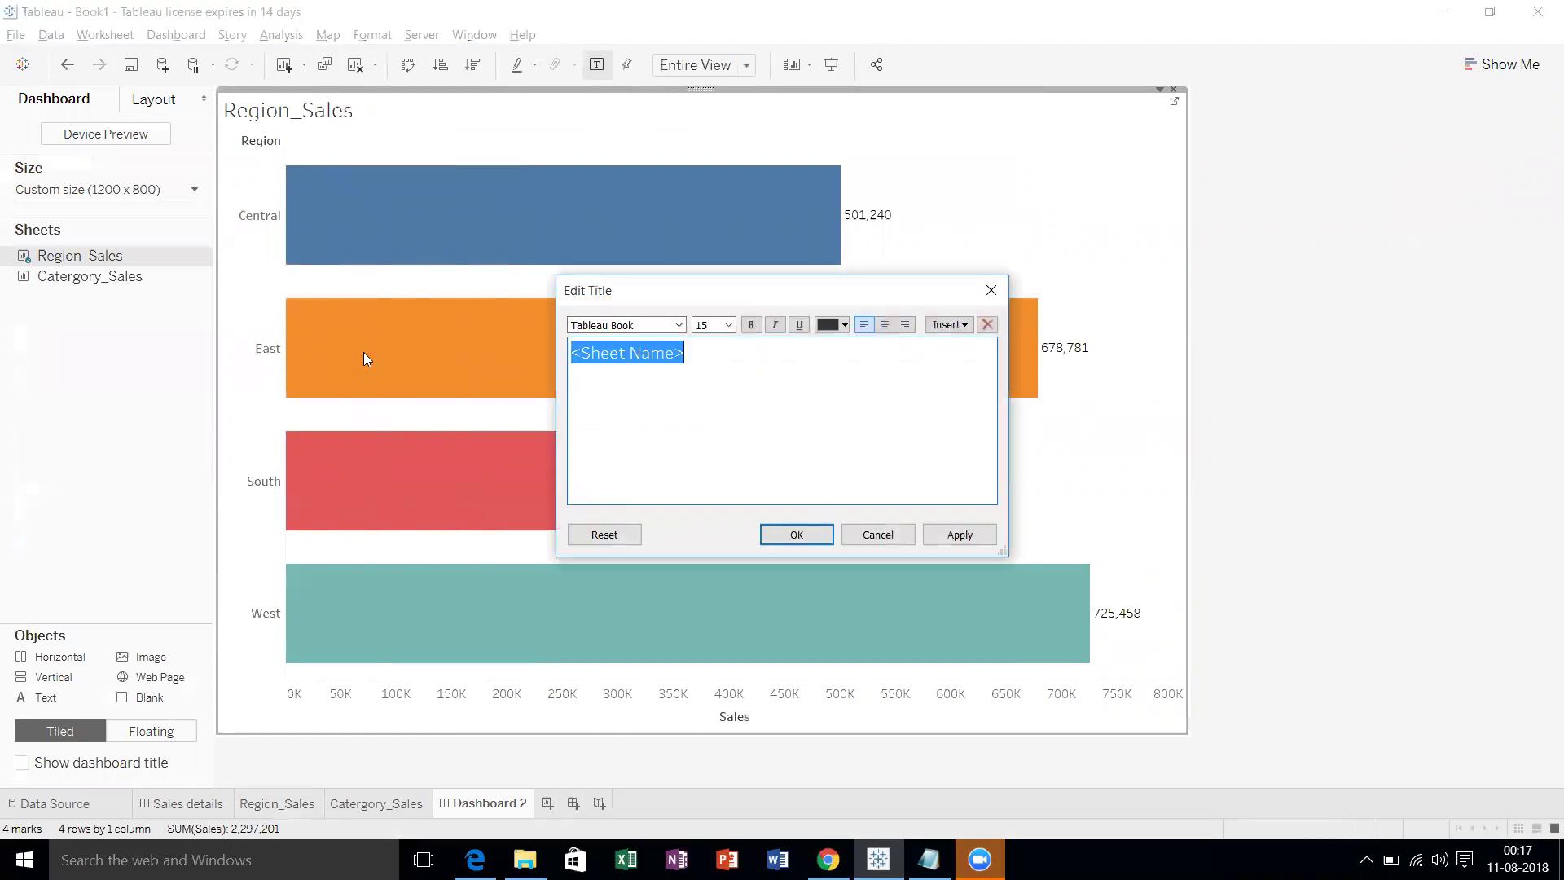
type("Region Sales")
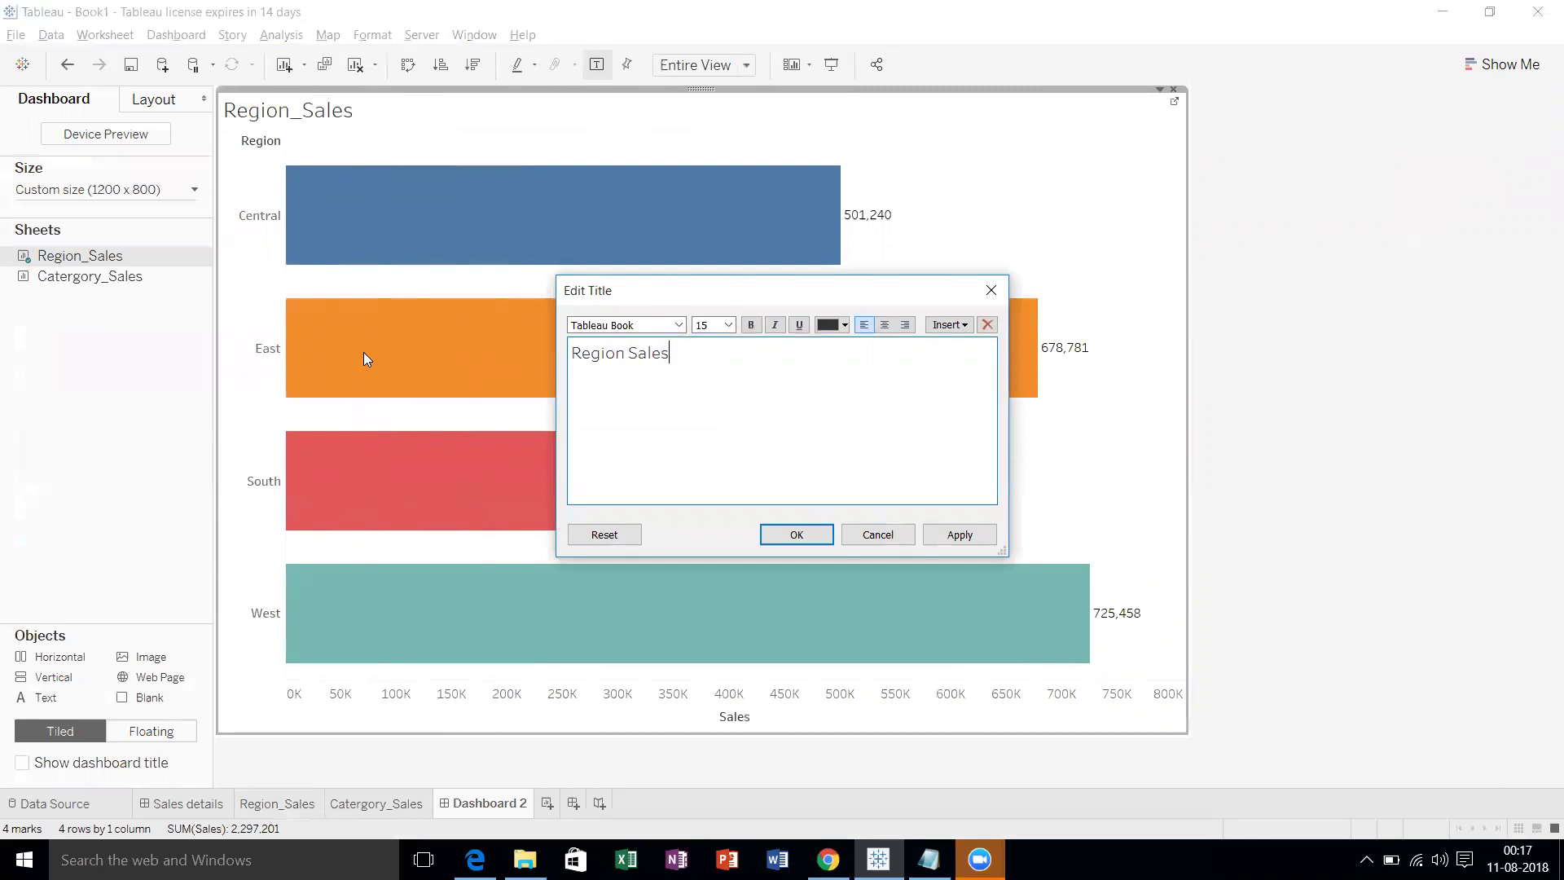
Make the title centred, black, bold 20-point and hide the Region field label.
key("ctrl+a")
left_click(884, 325)
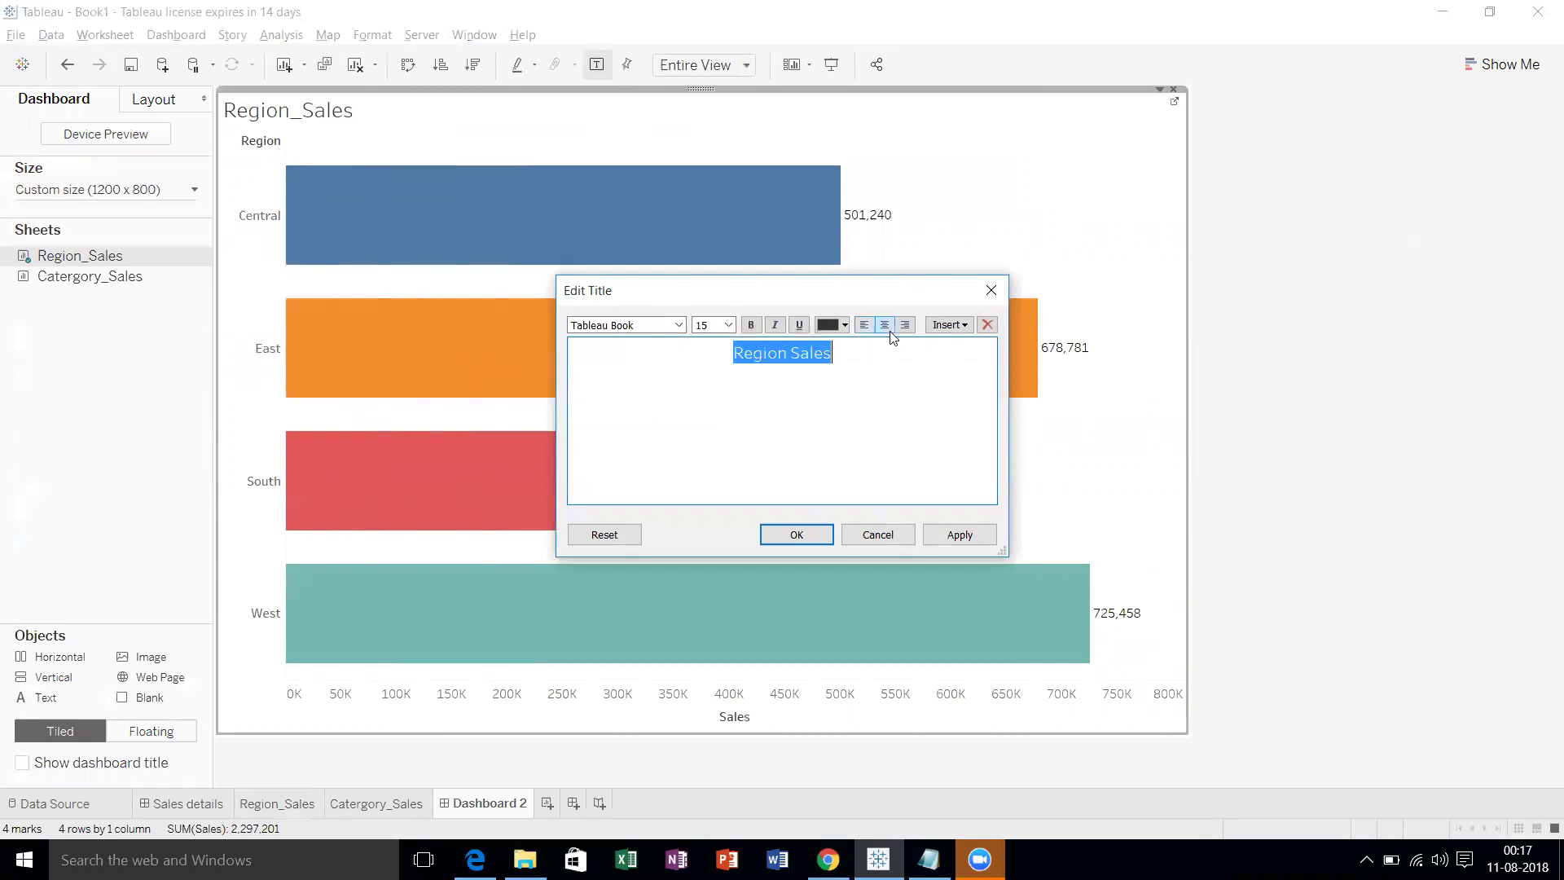
left_click(824, 323)
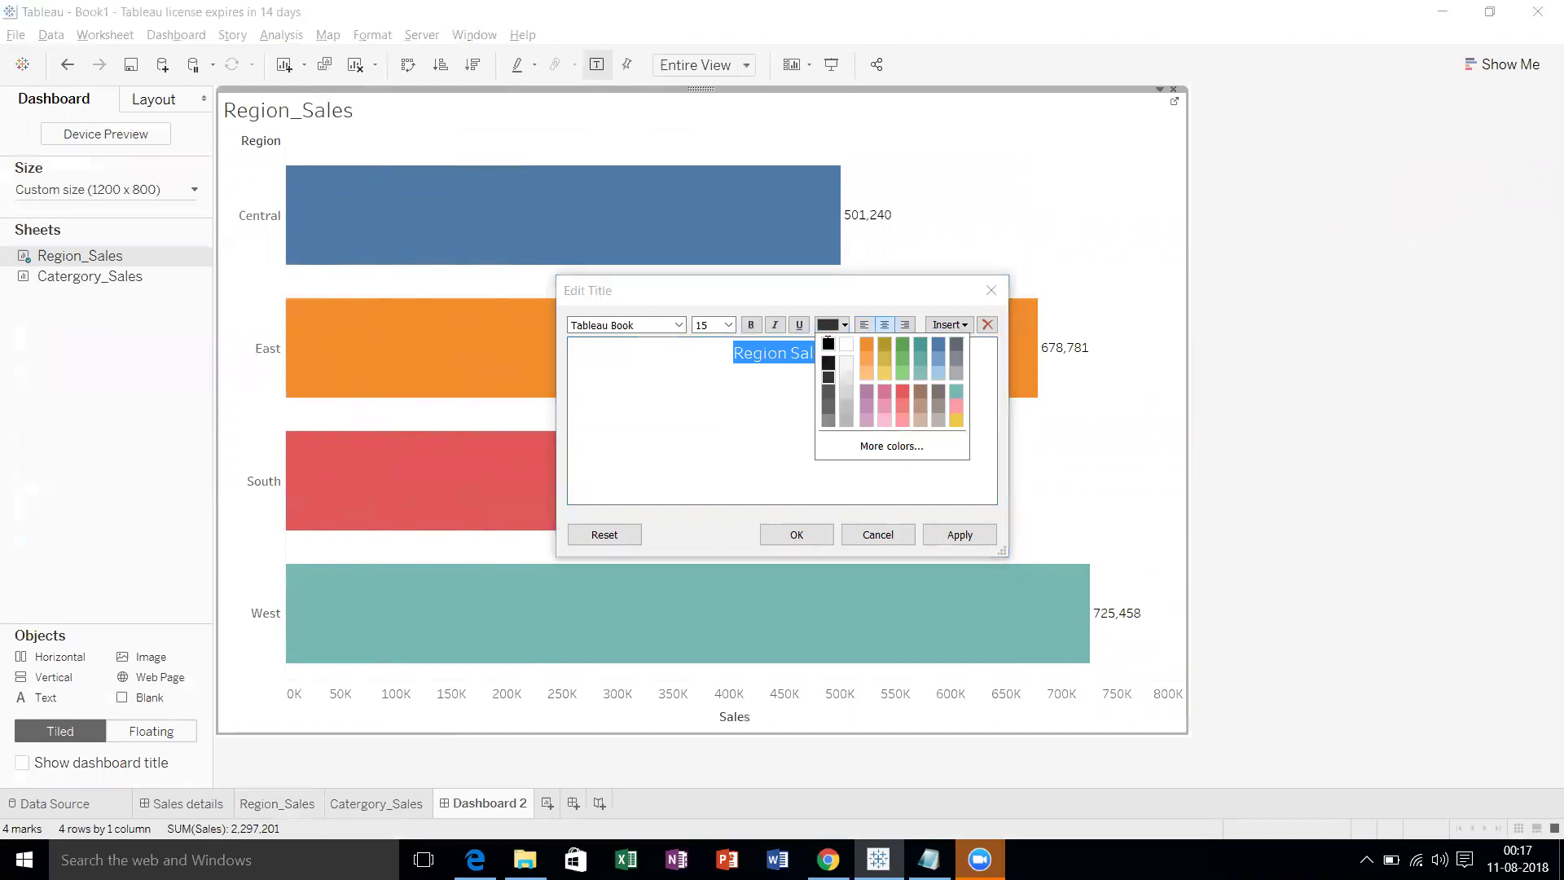
left_click(827, 345)
left_click(728, 324)
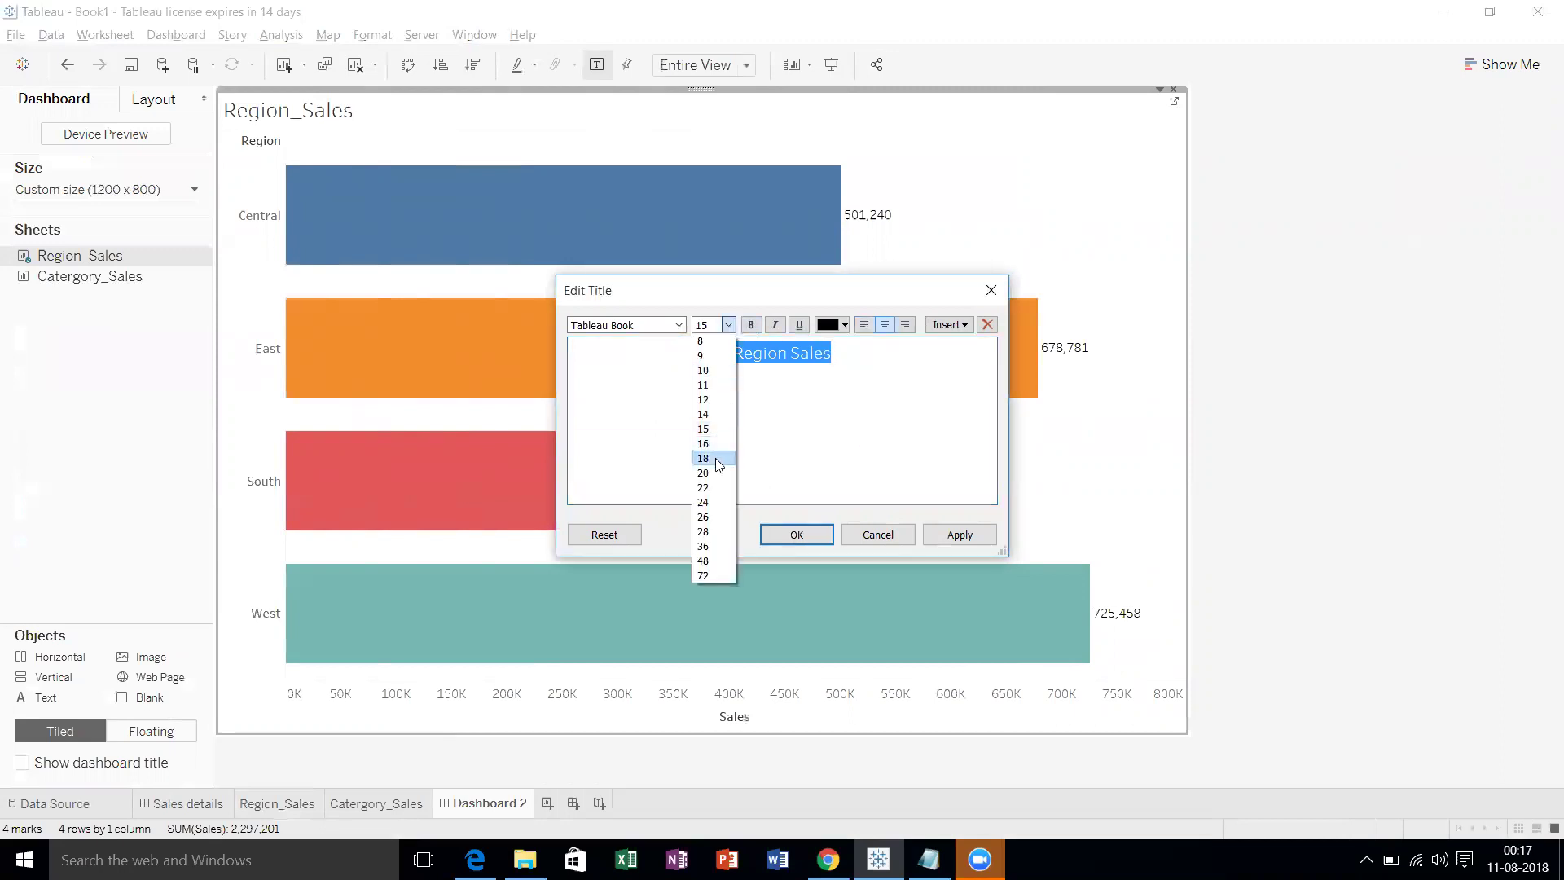
left_click(718, 473)
left_click(754, 329)
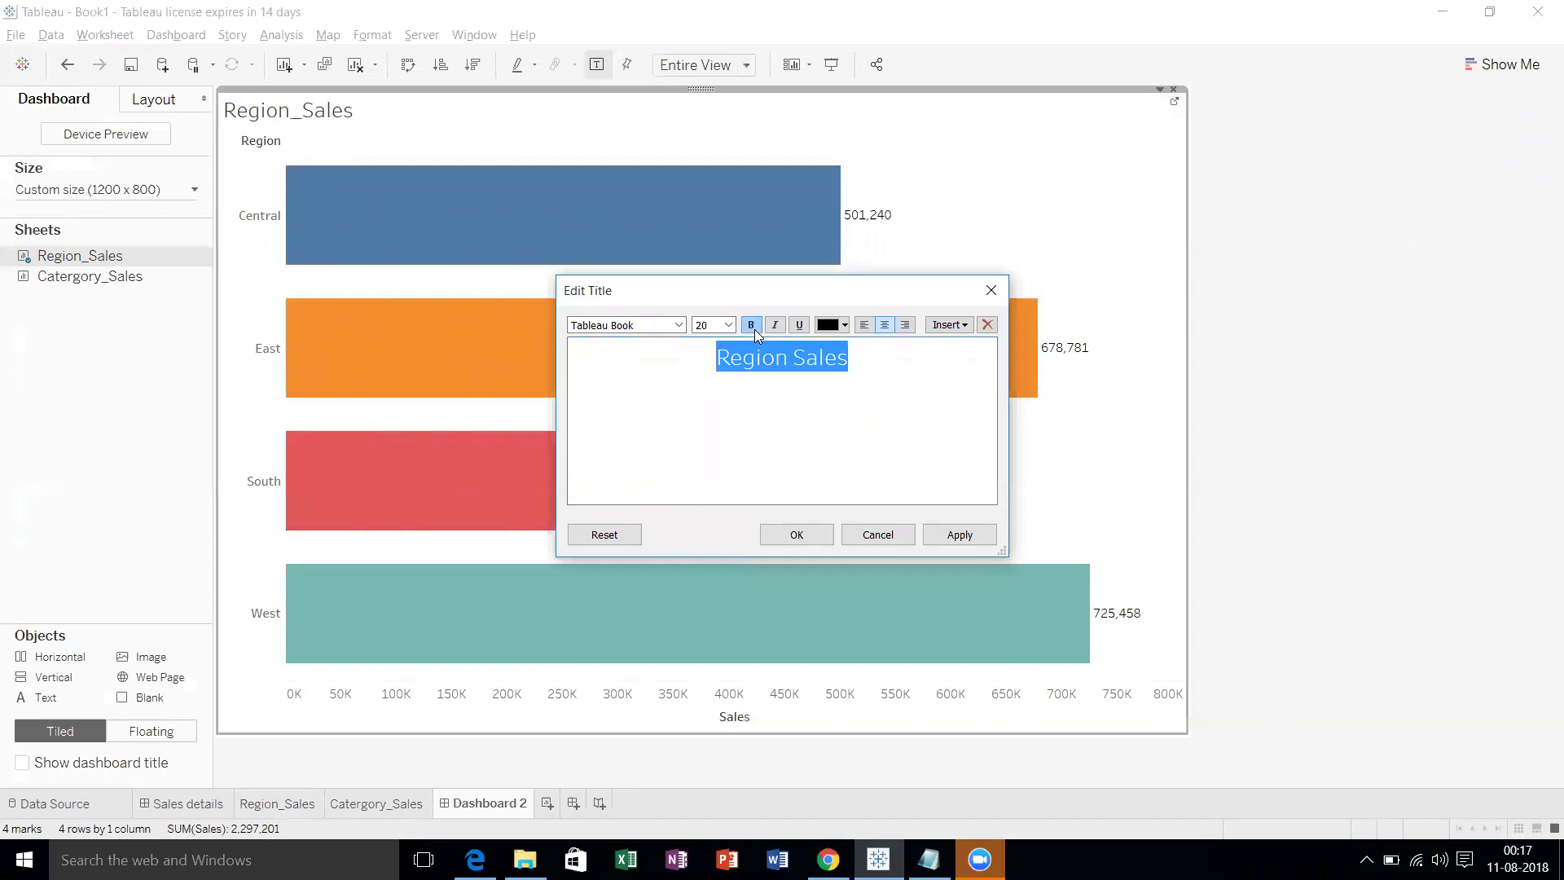
left_click(808, 535)
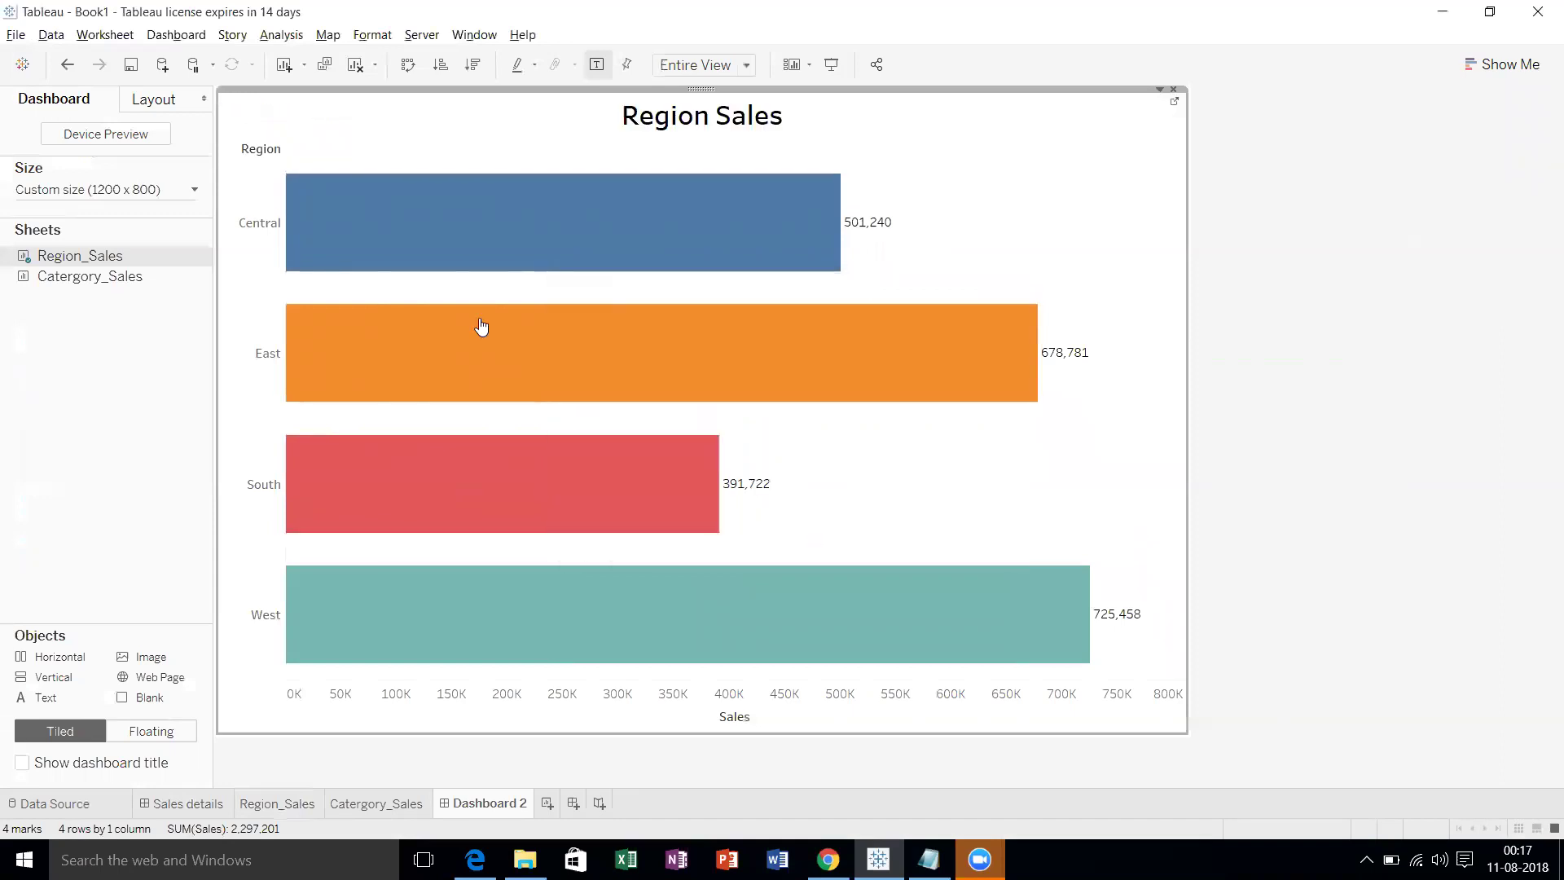
left_click(275, 149)
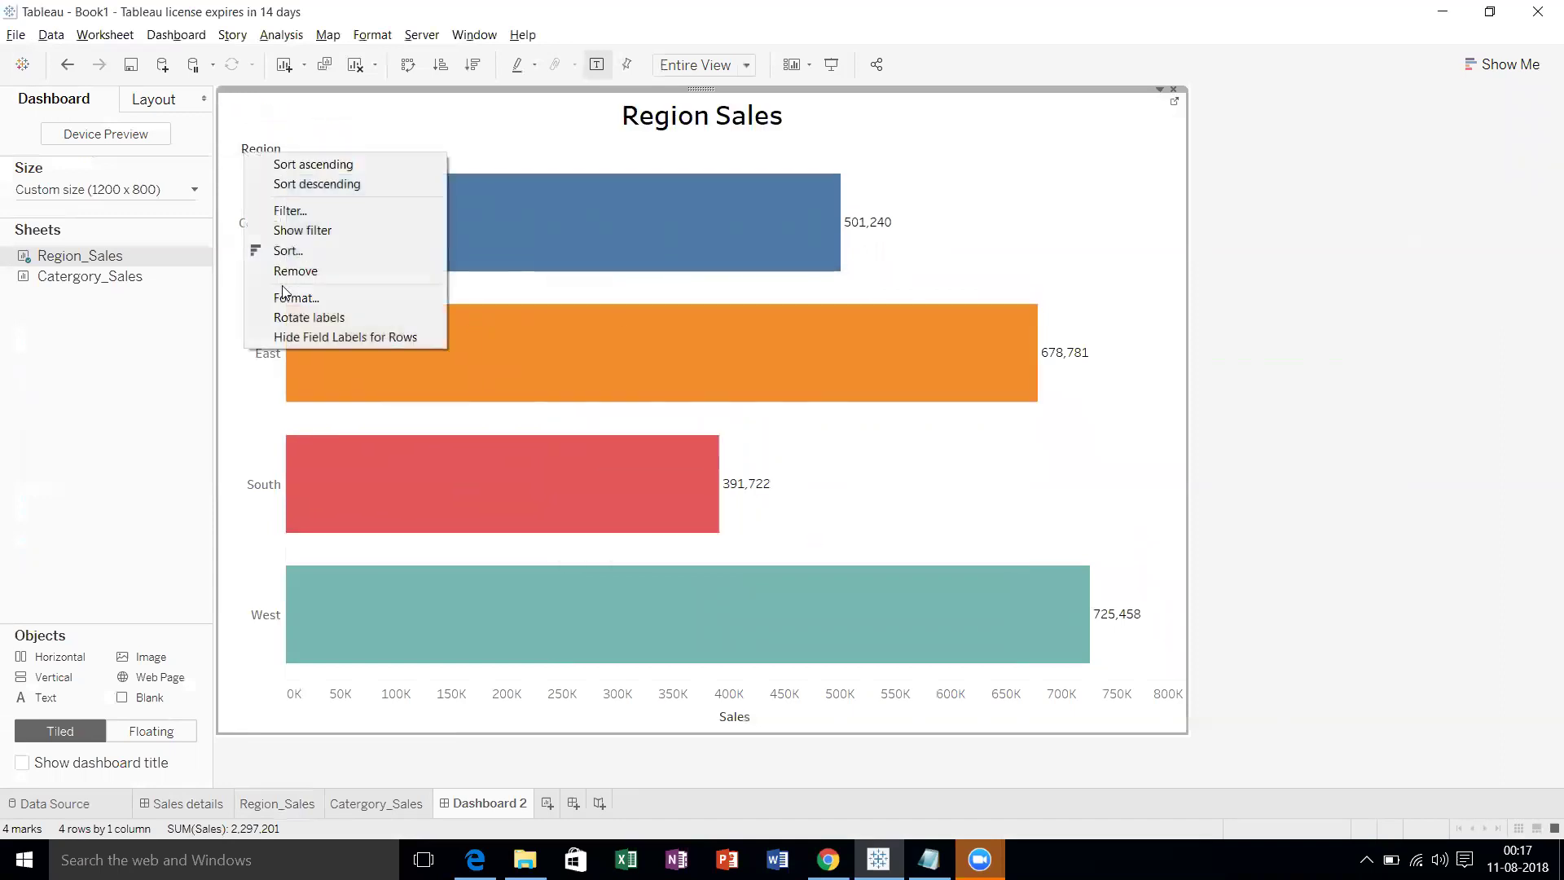
left_click(295, 337)
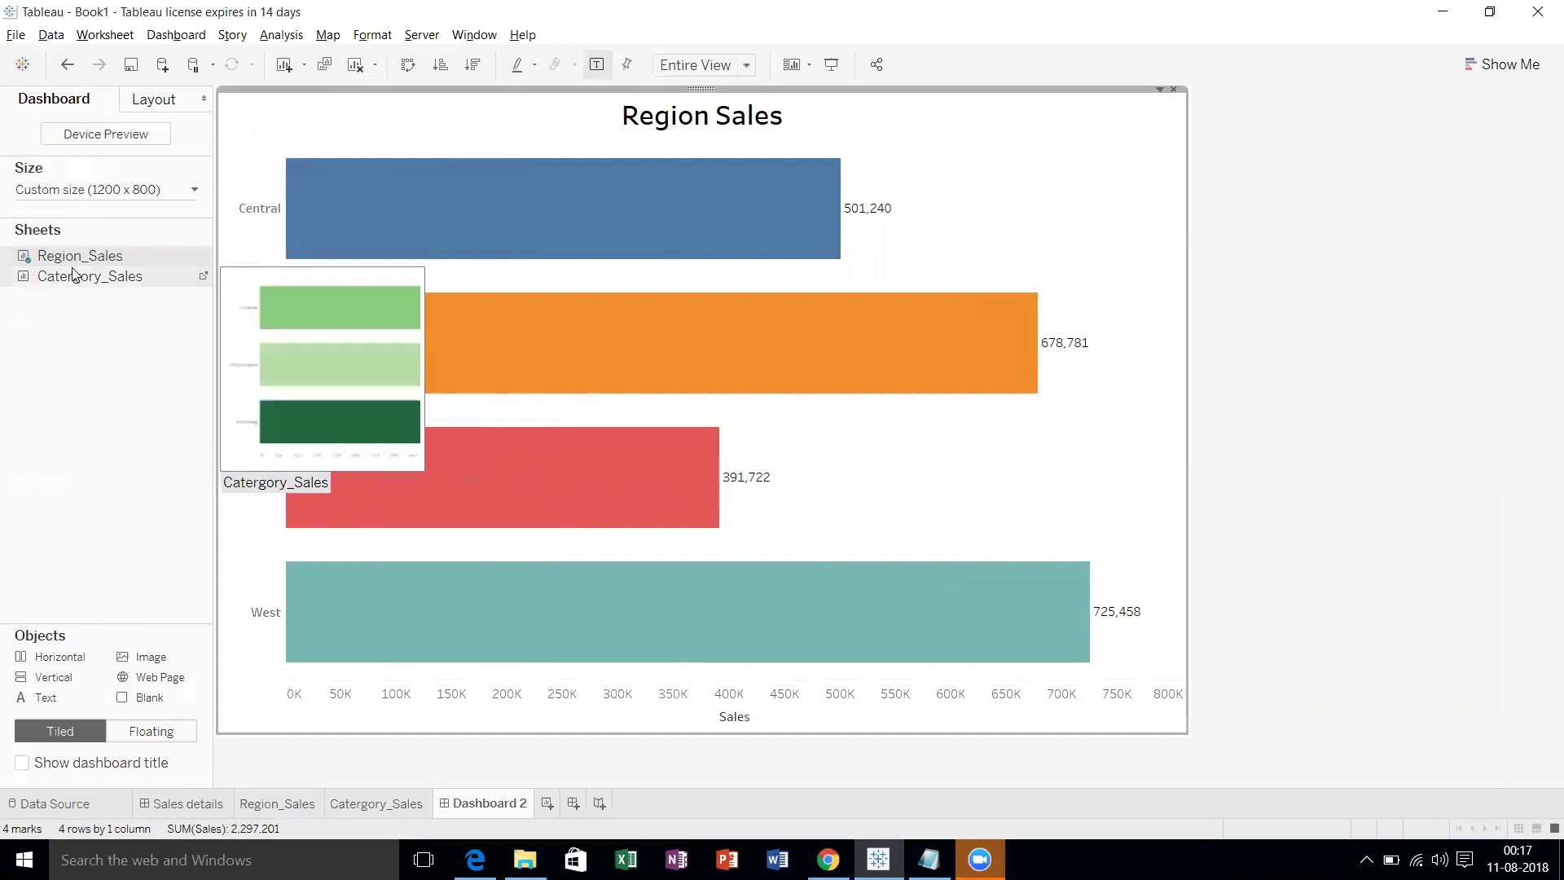
Place the Catergory_Sales chart below Region Sales and hide both its title and Category row header.
left_click_drag(73, 277, 615, 714)
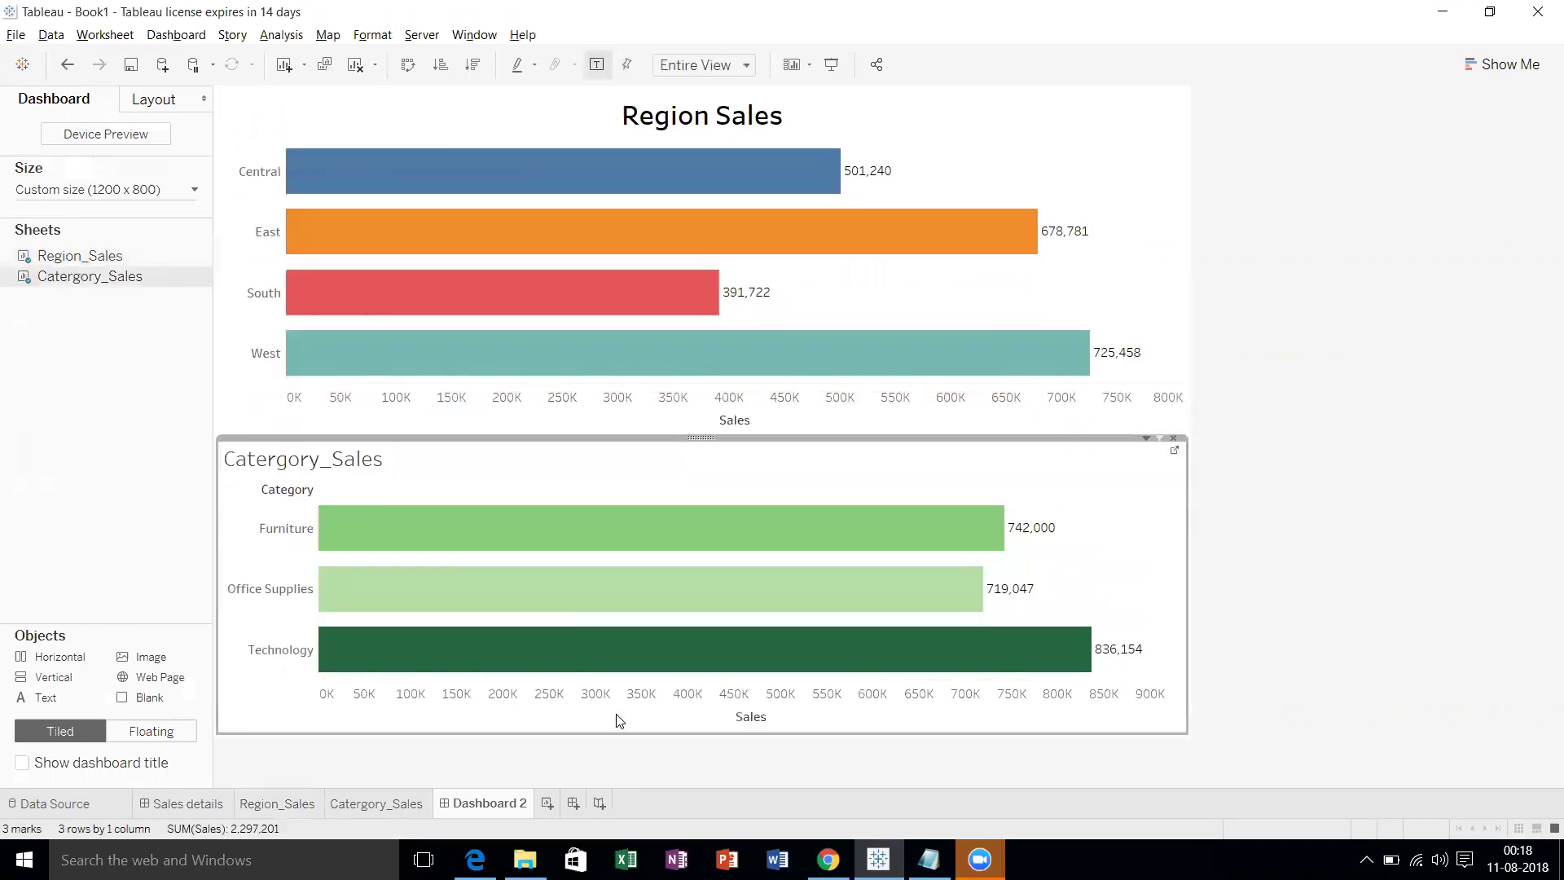
right_click(366, 461)
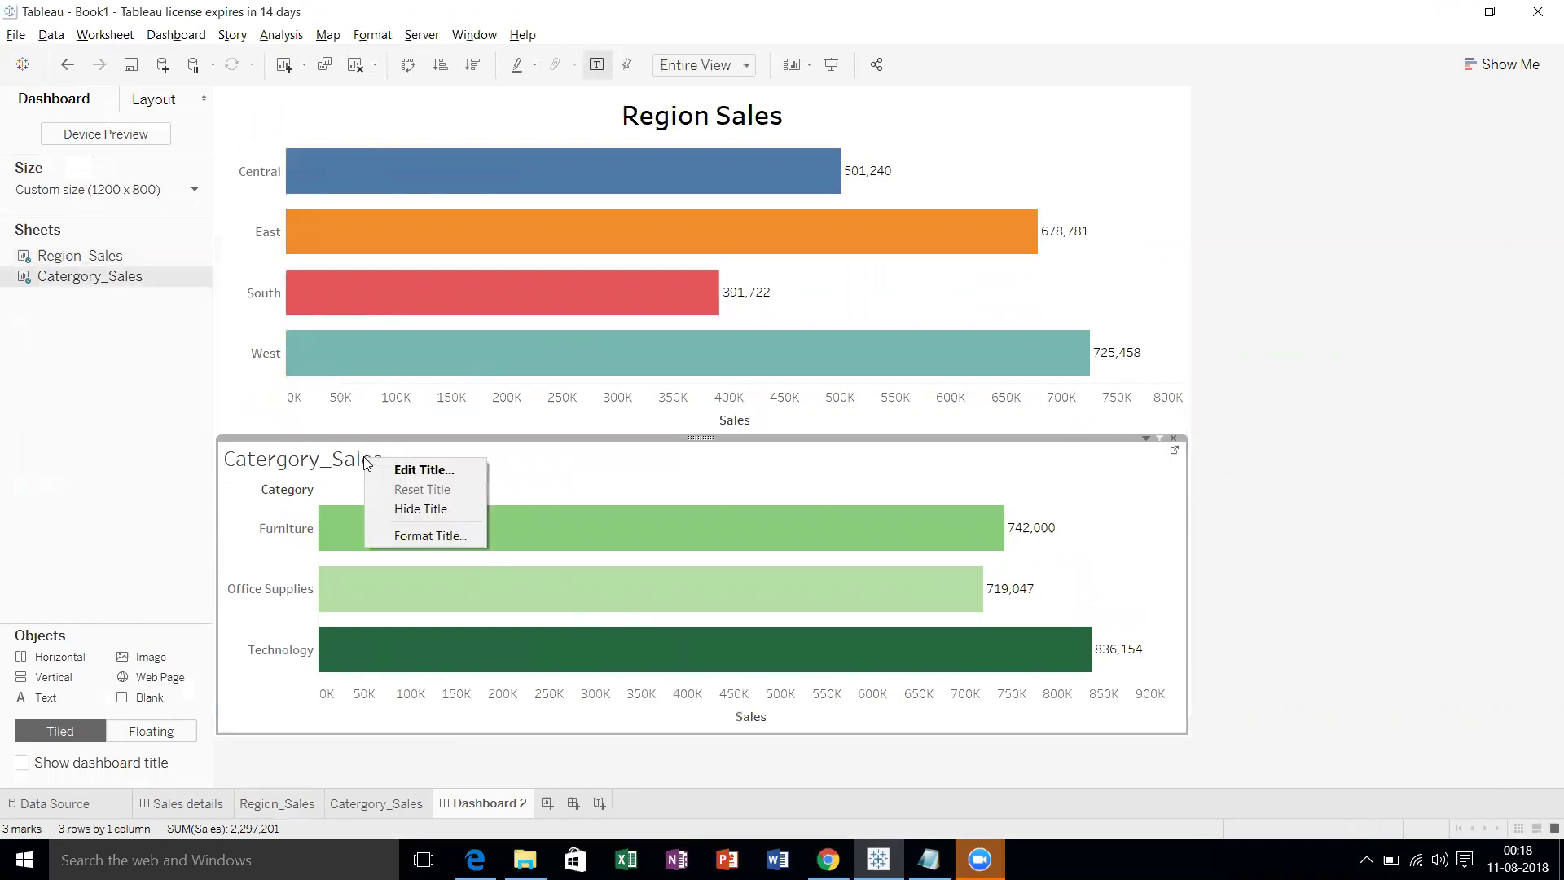
left_click(400, 509)
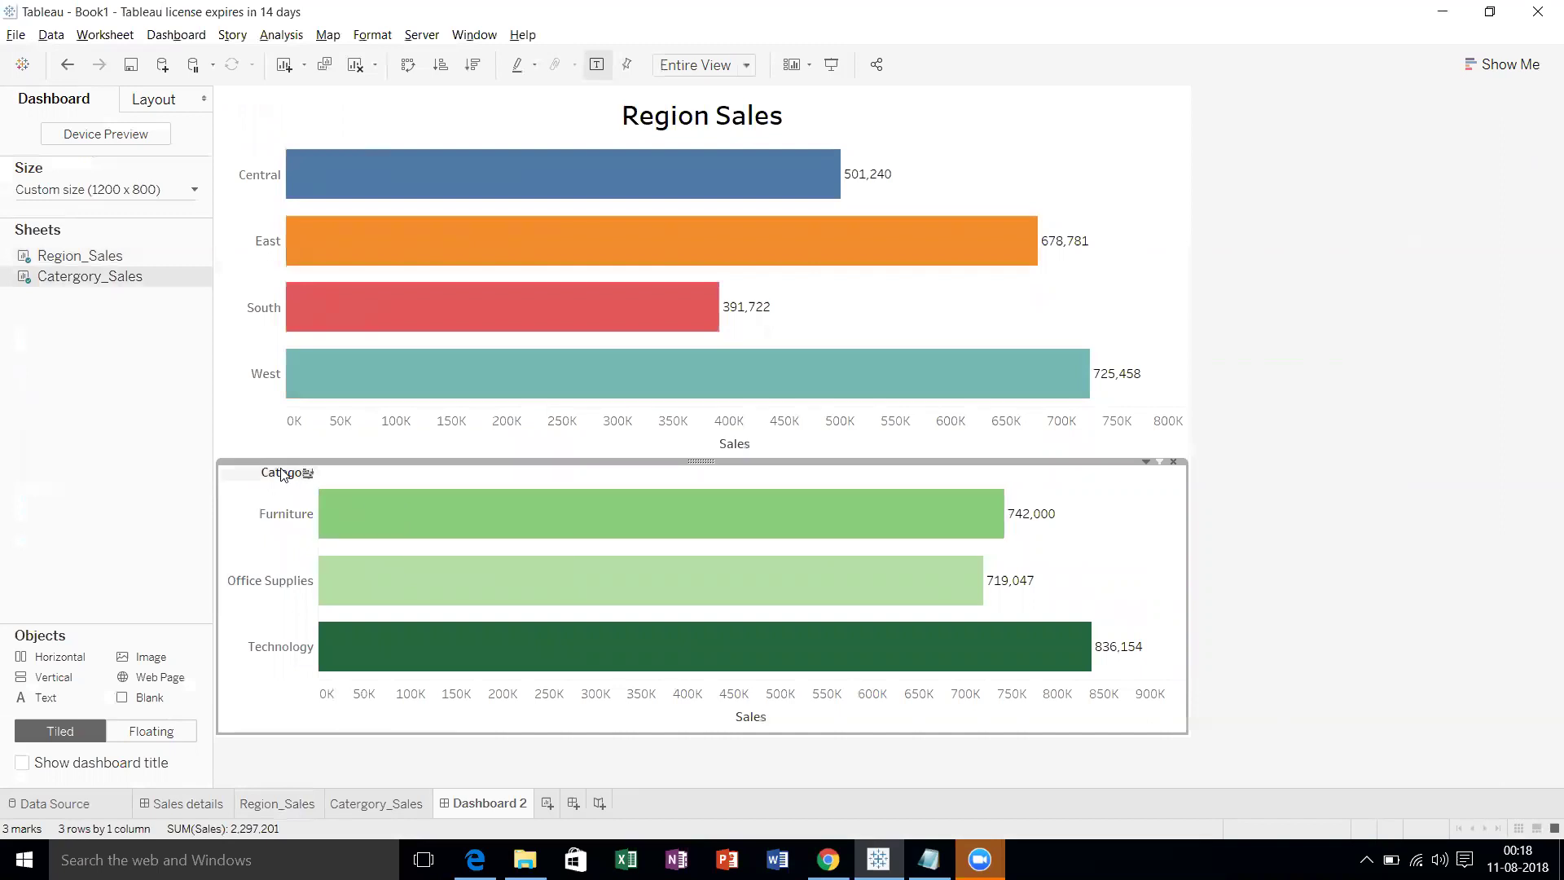
right_click(281, 473)
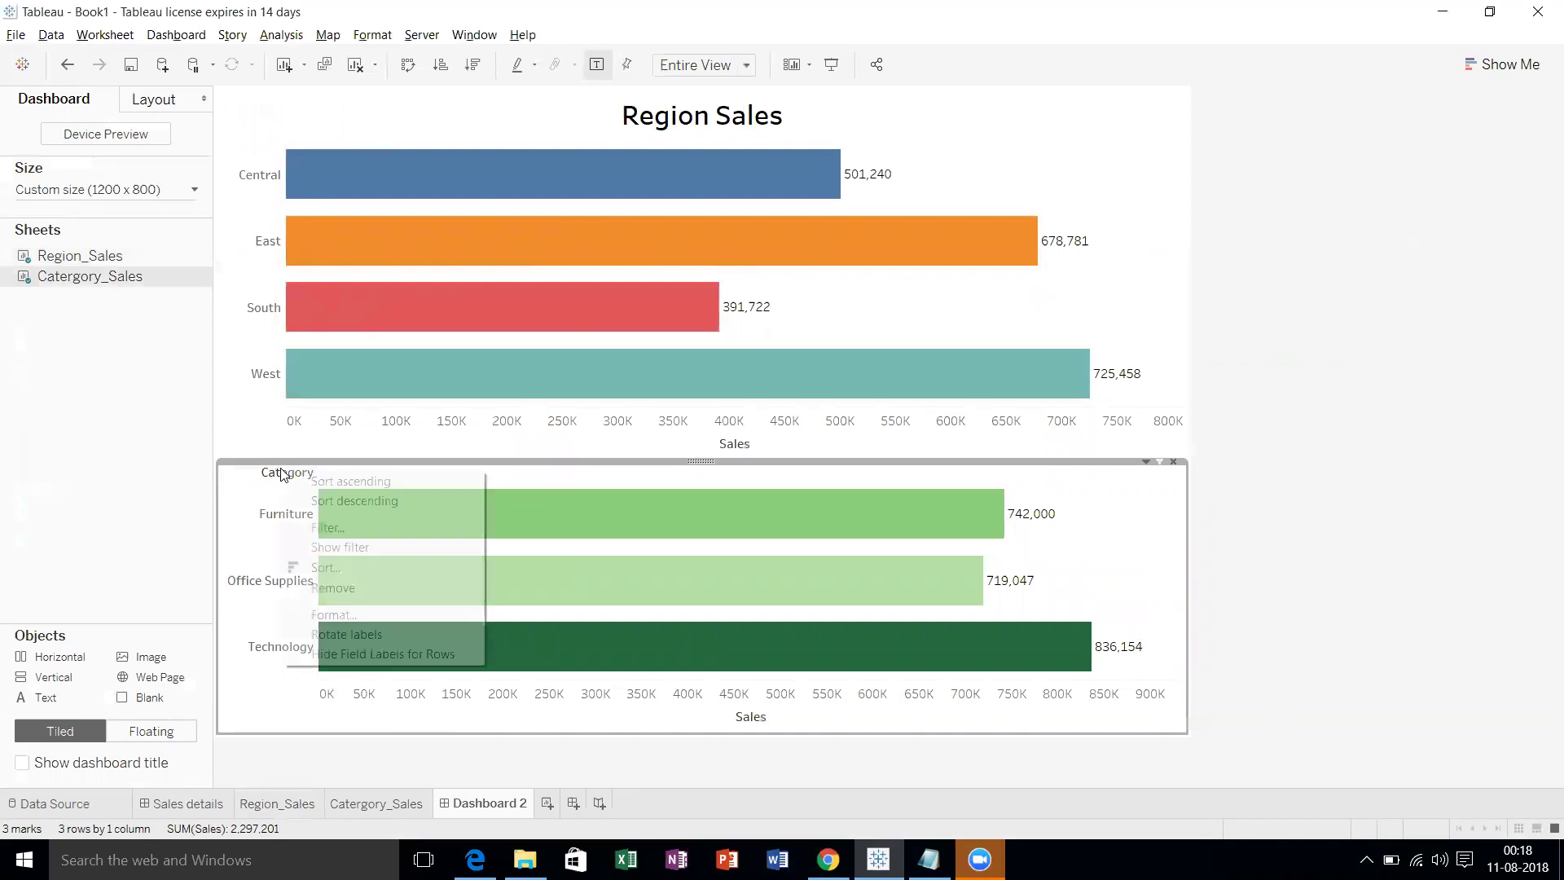
left_click(349, 655)
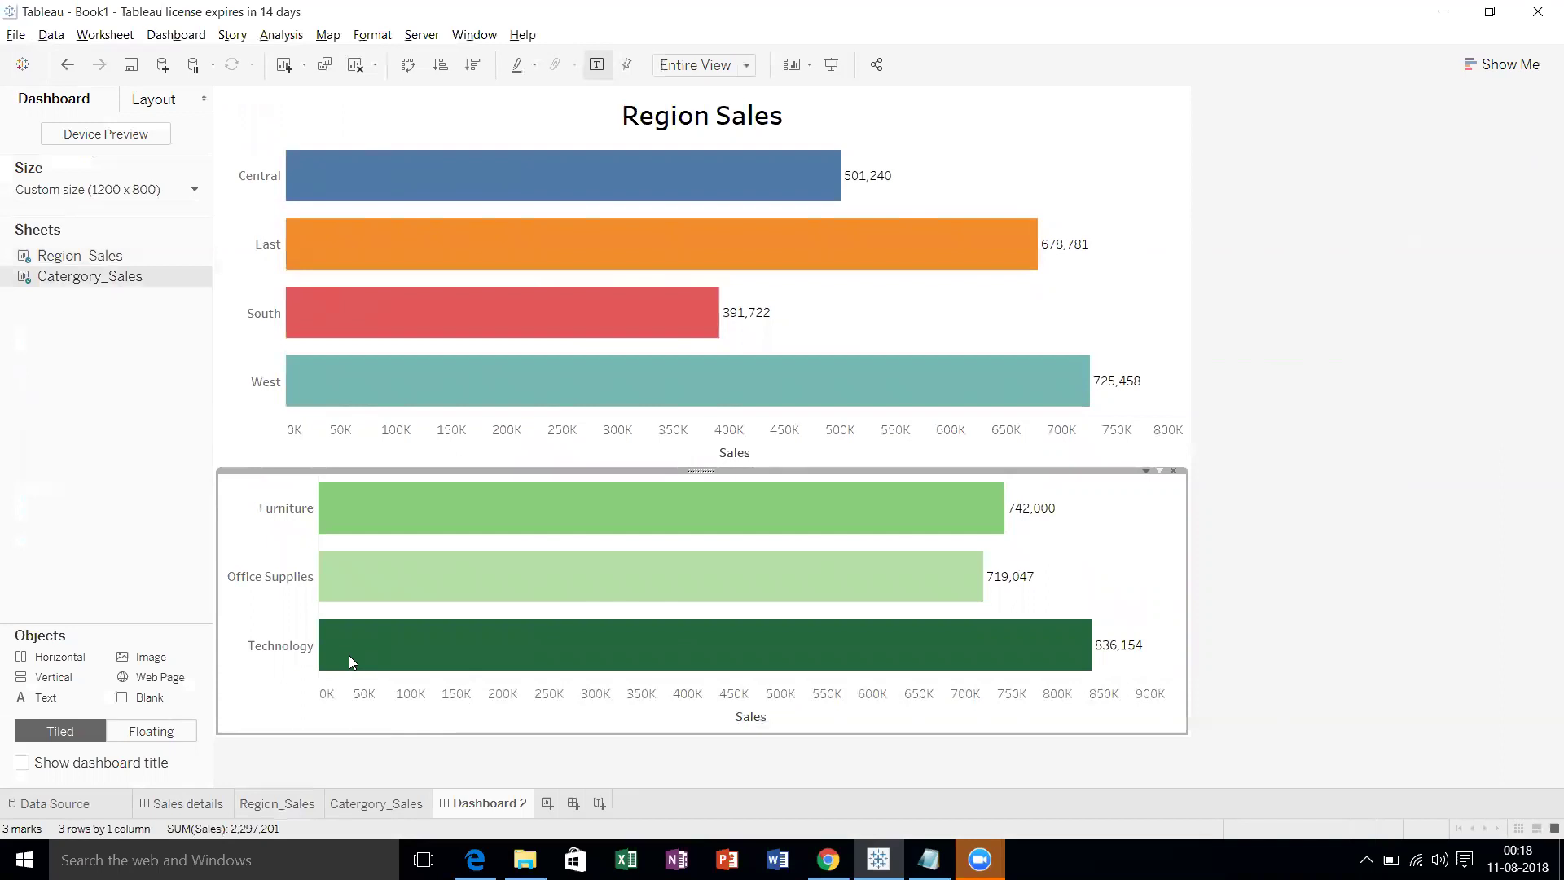
Narrow the Category name column in the lower chart, then select the Region Sales chart.
mouse_move(320, 510)
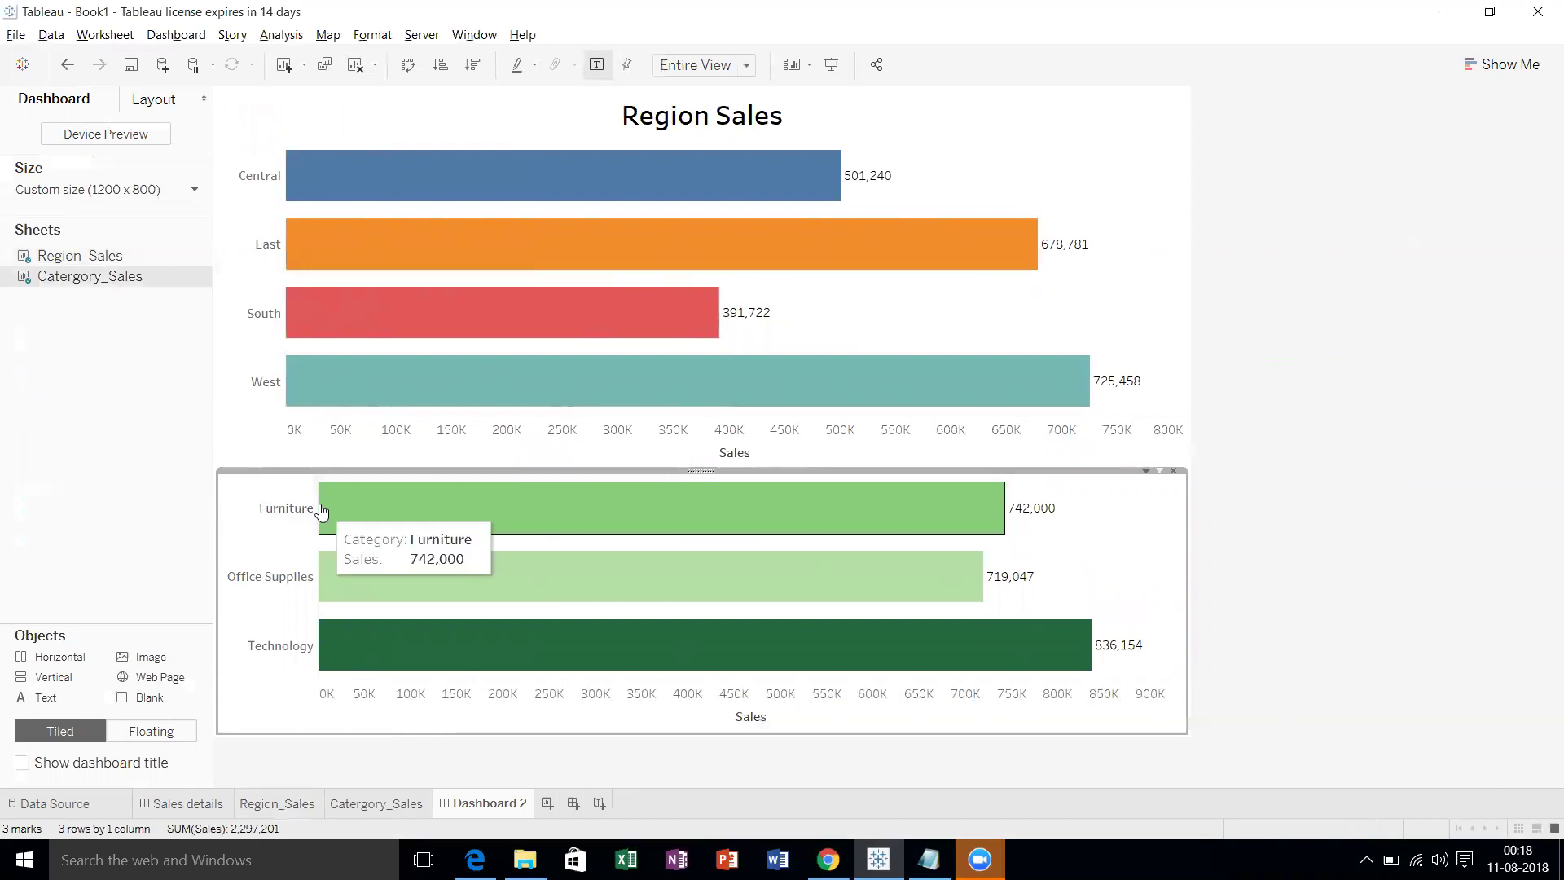
left_click_drag(316, 498, 286, 492)
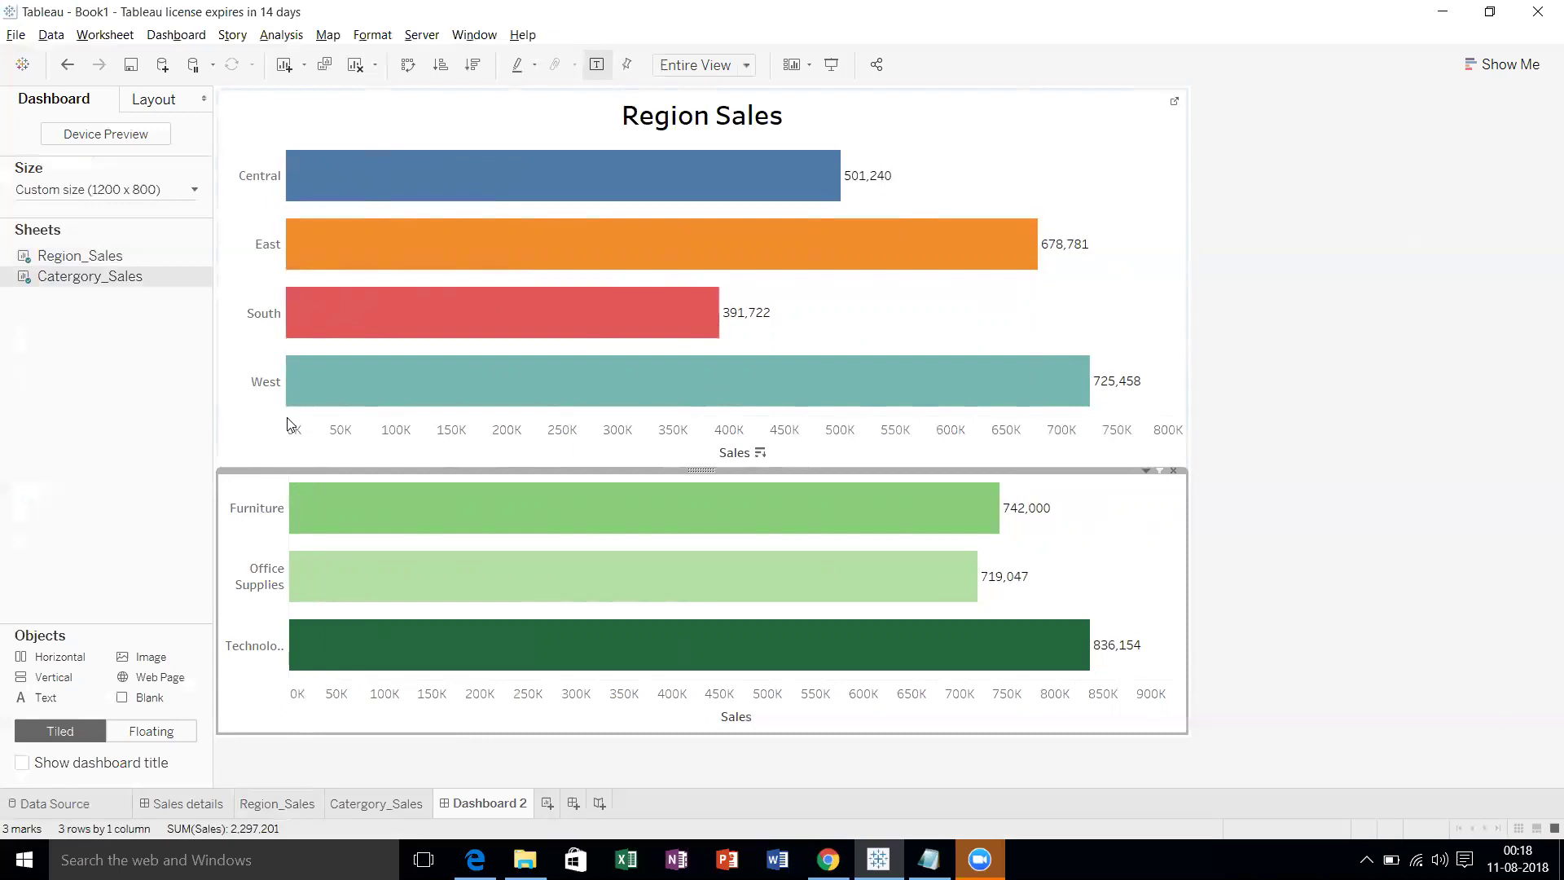
left_click(1021, 152)
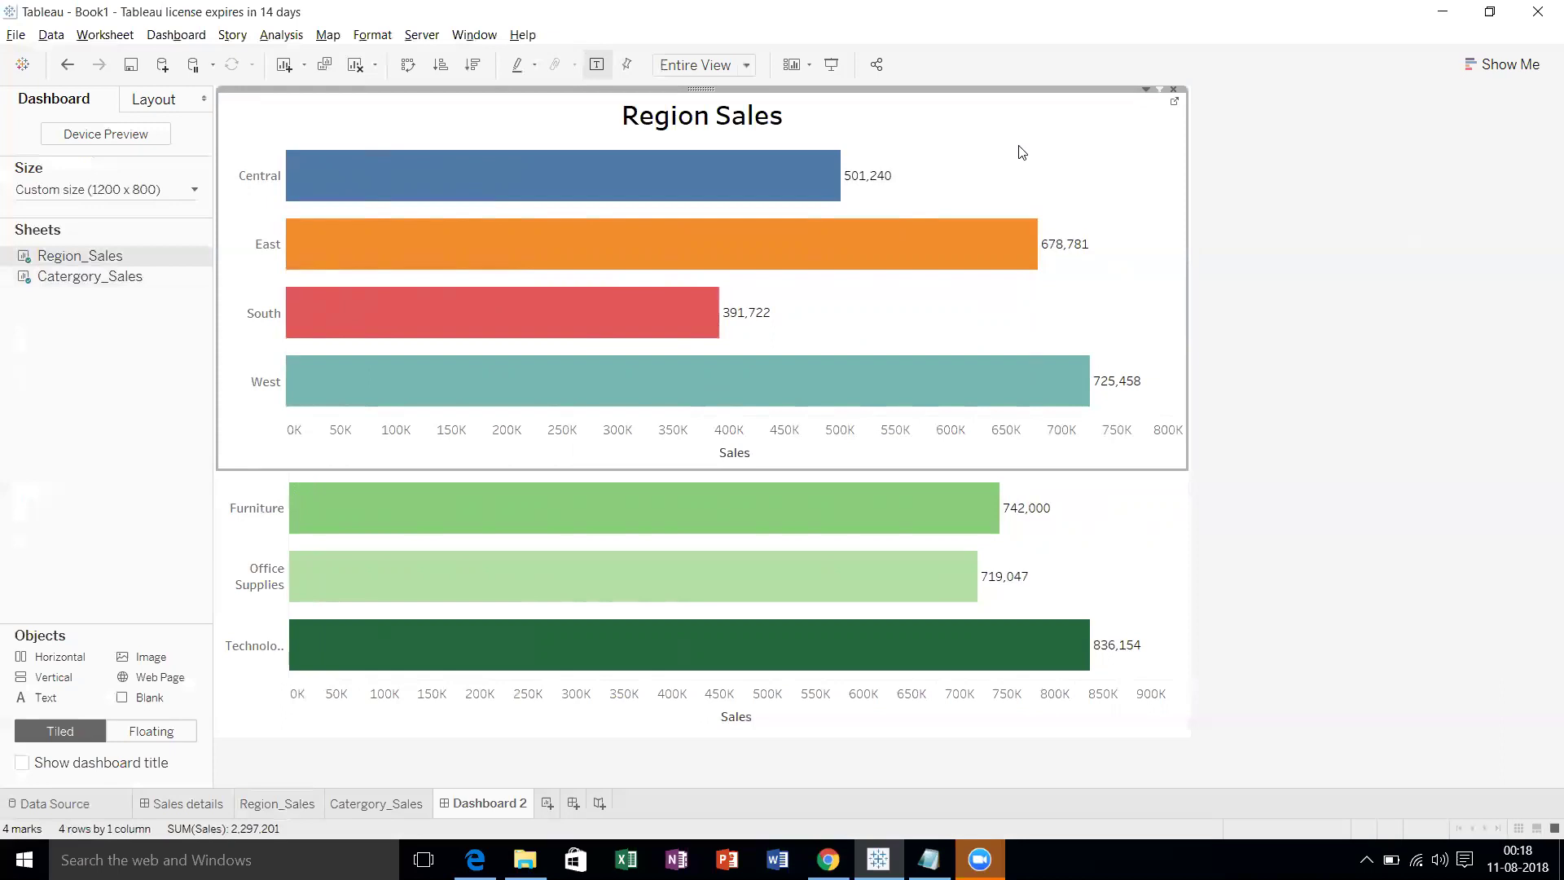
mouse_move(736, 162)
Add a Select-triggered filter action from Region_Sales to Category_Sales that excludes all values when cleared.
left_click(175, 35)
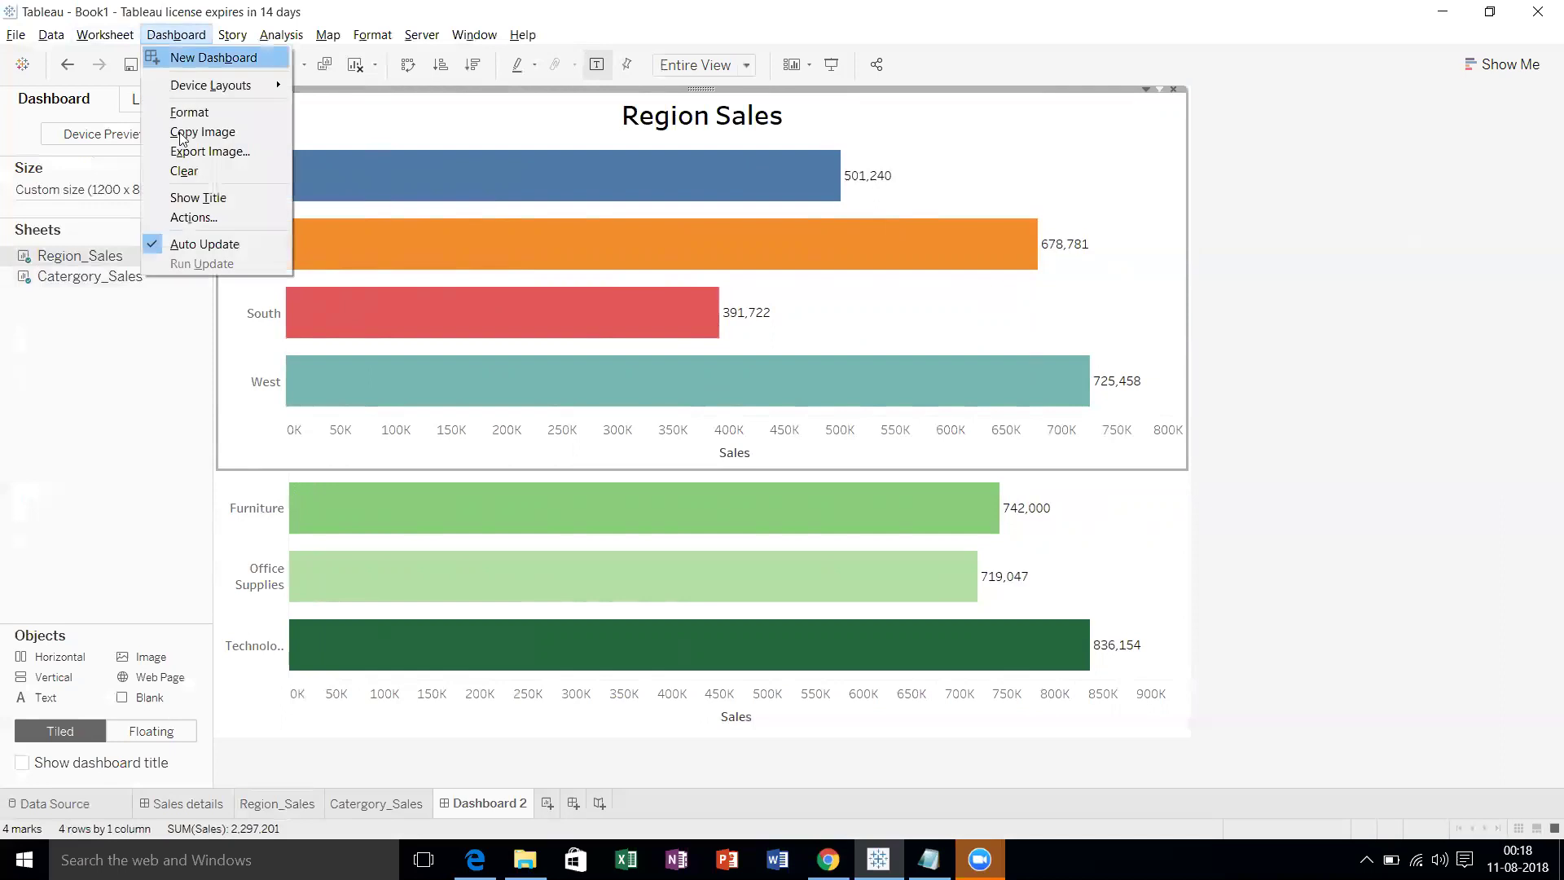
left_click(196, 217)
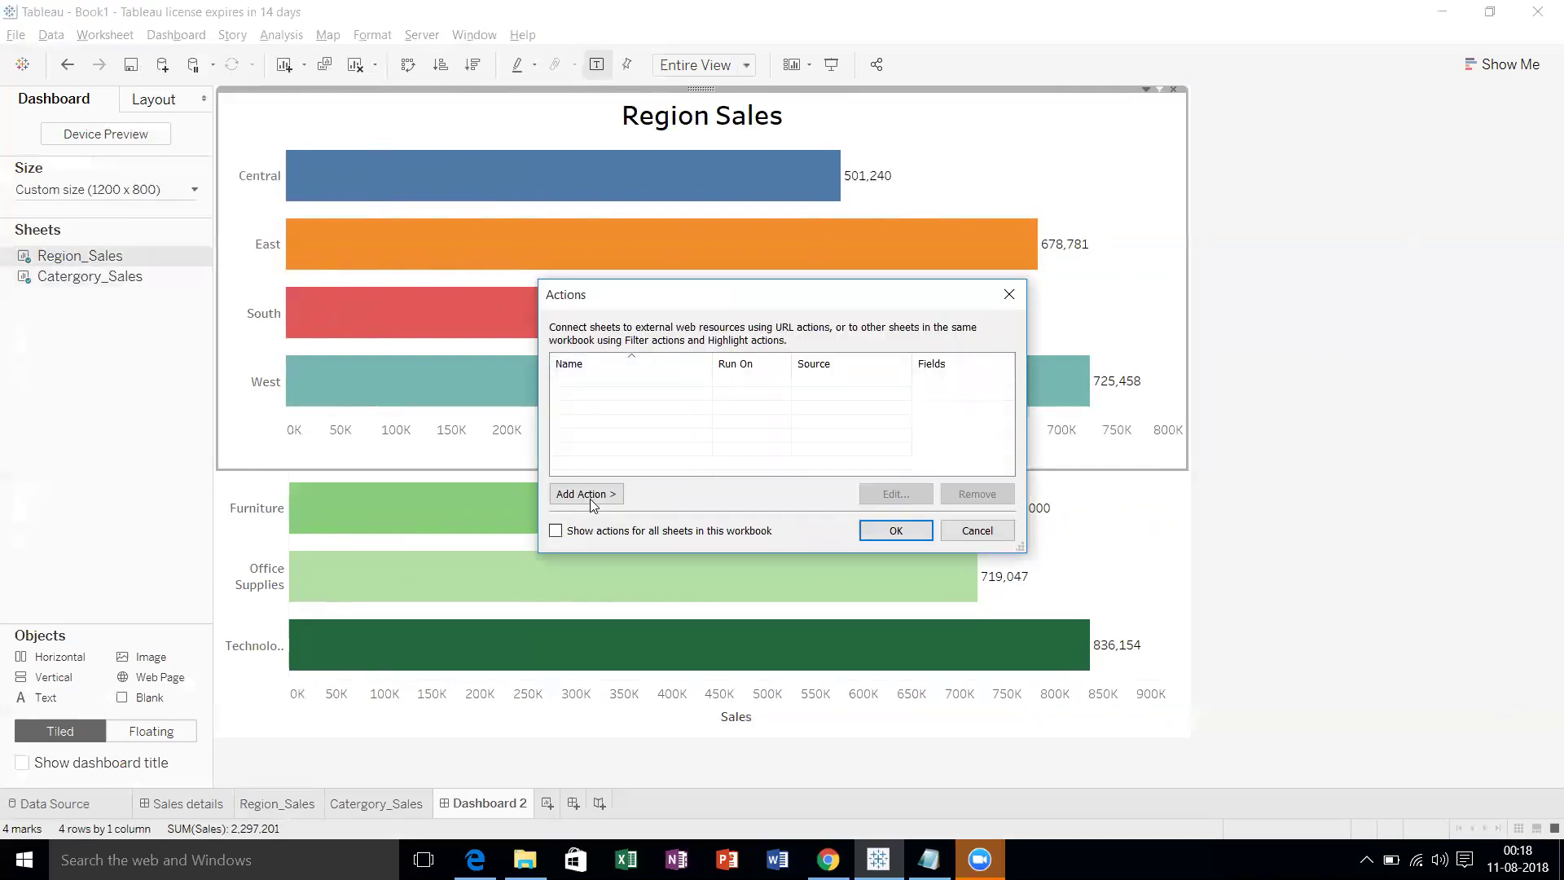
left_click(590, 499)
left_click(667, 497)
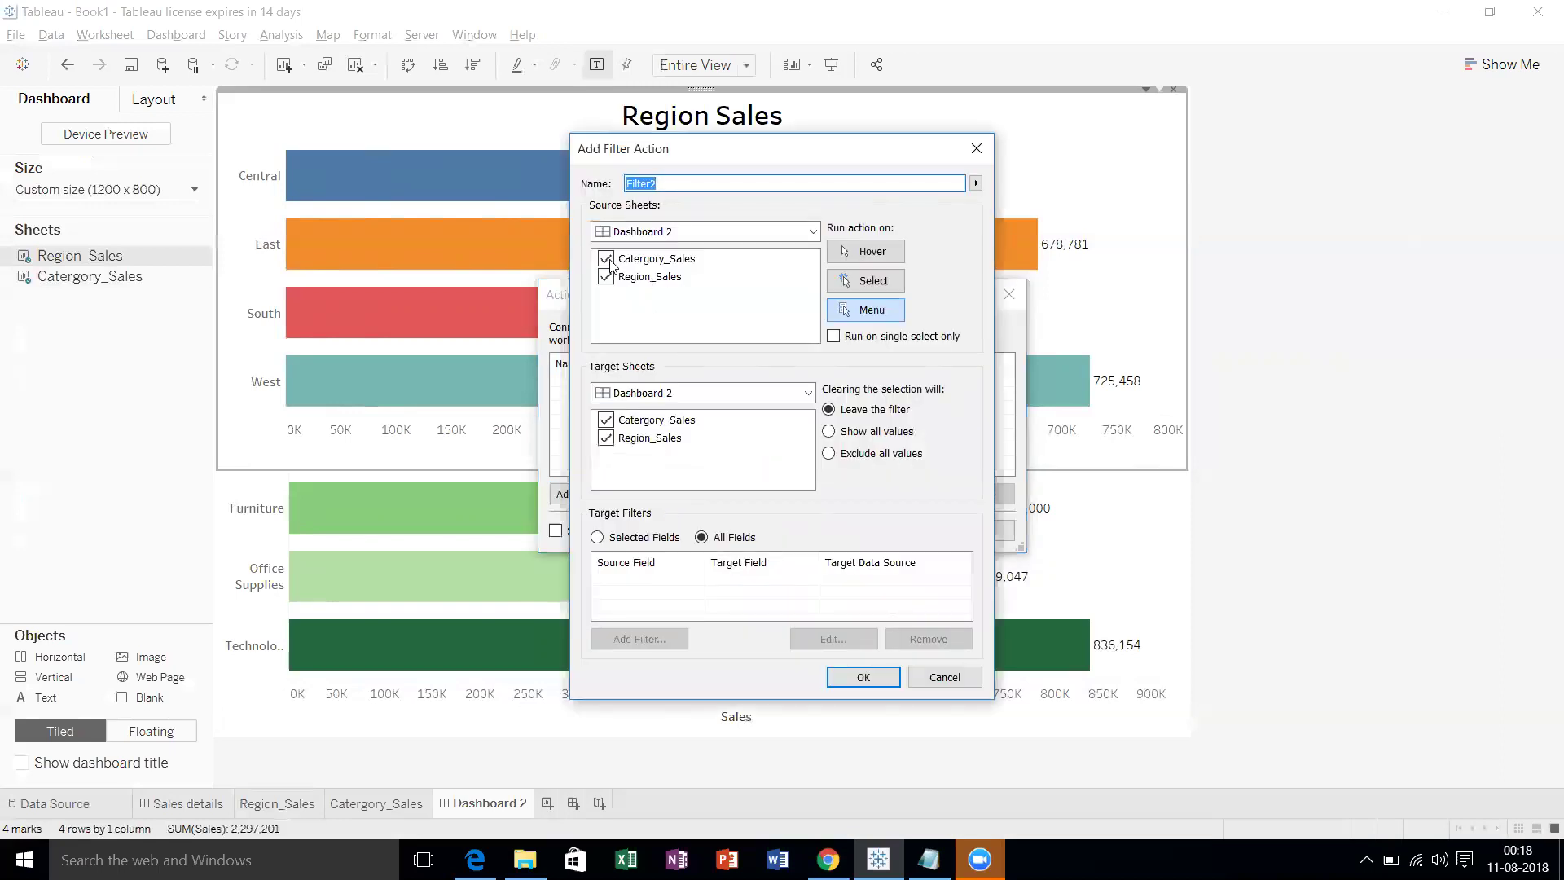
left_click(605, 259)
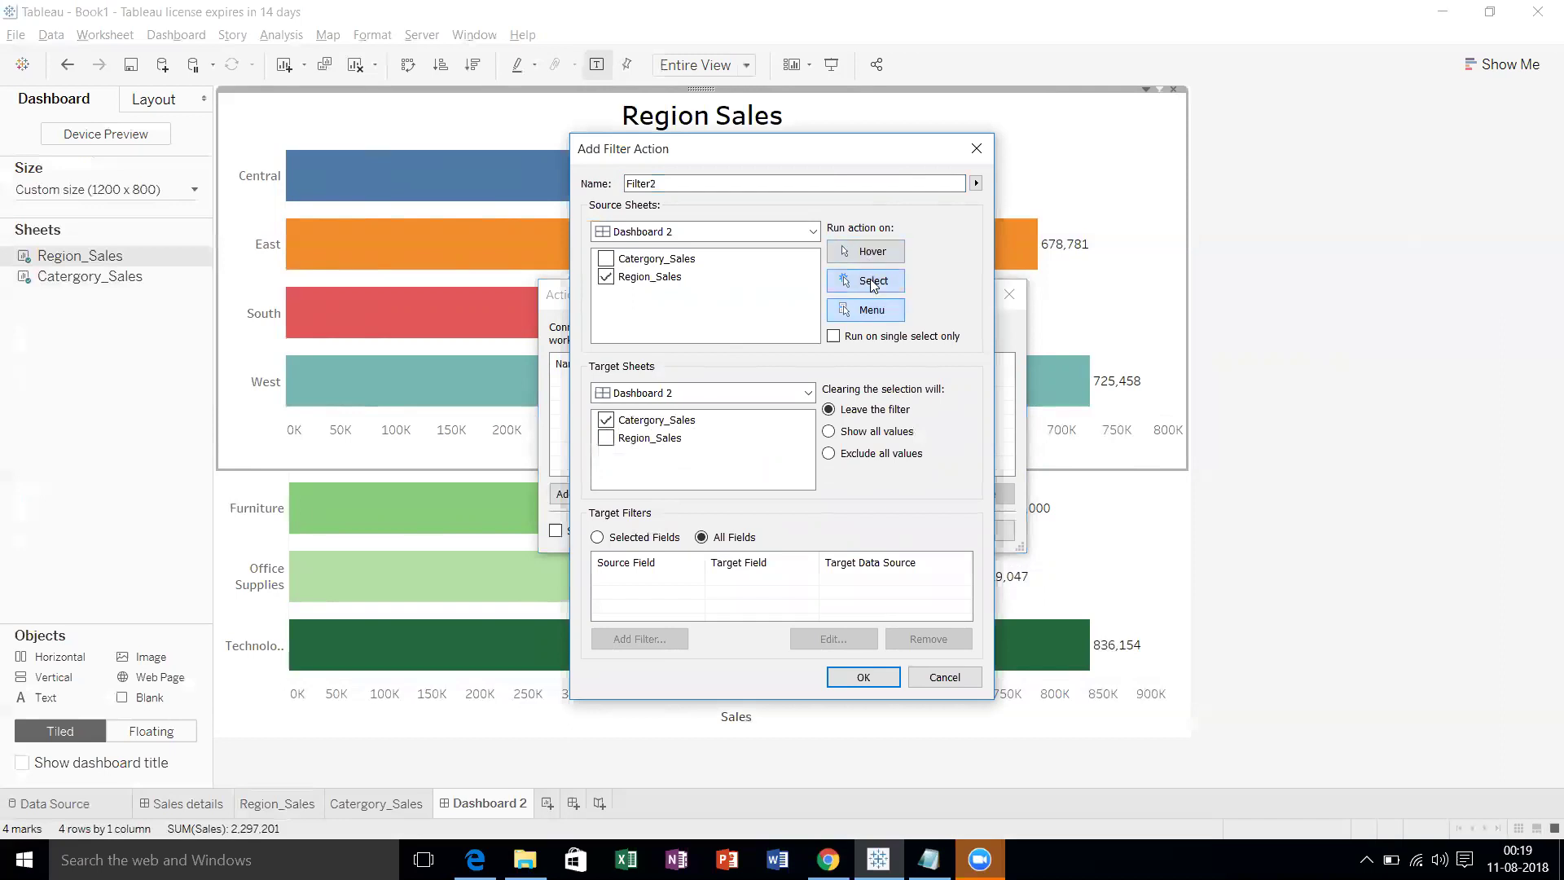
left_click(872, 281)
left_click(830, 454)
left_click(864, 677)
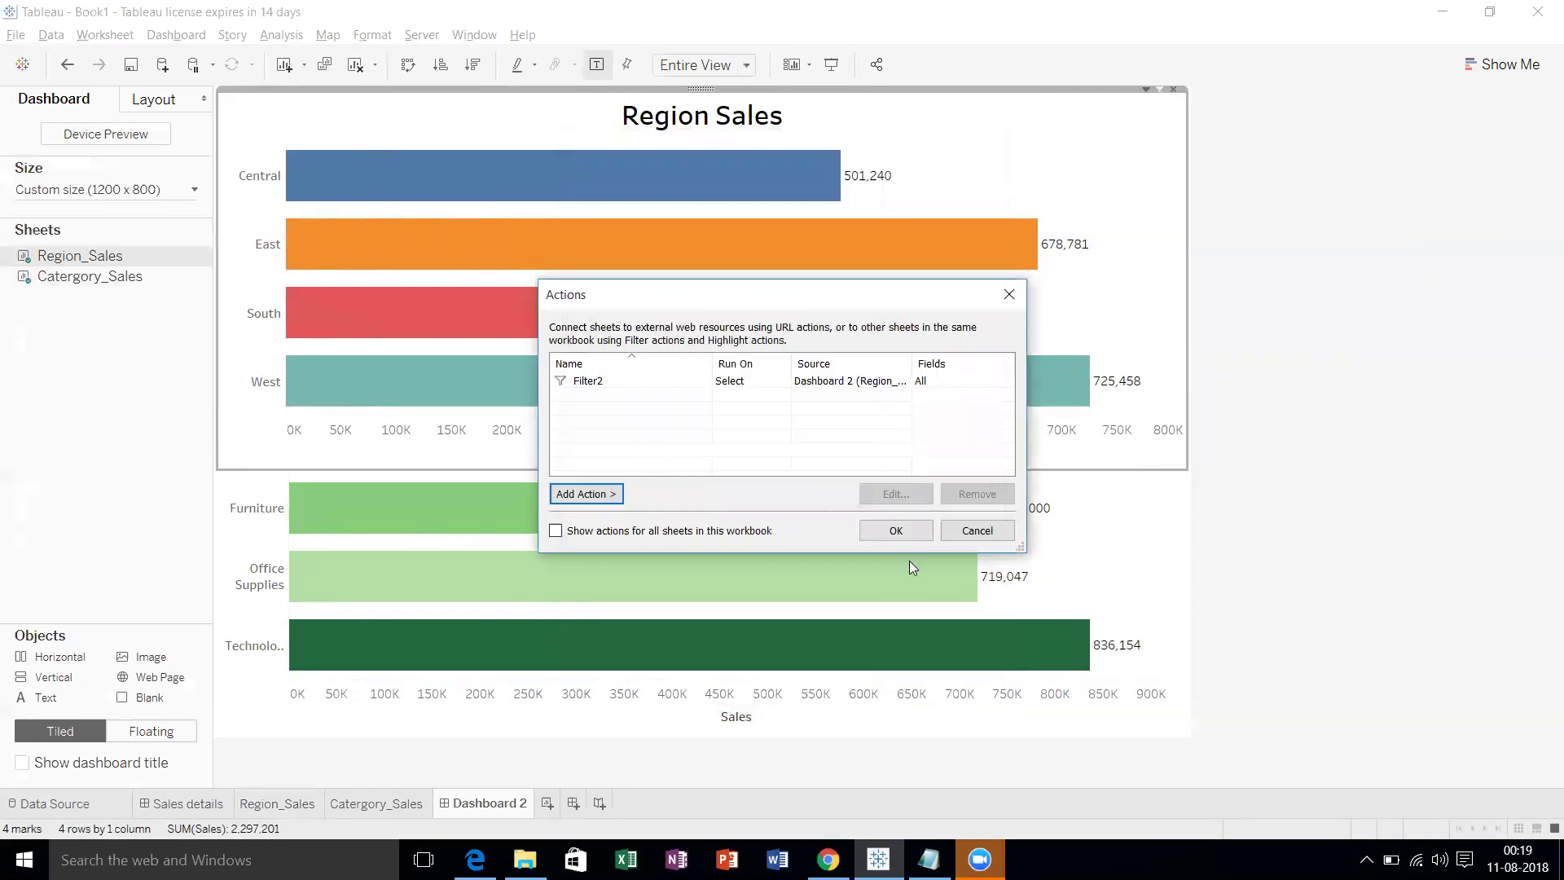
left_click(896, 534)
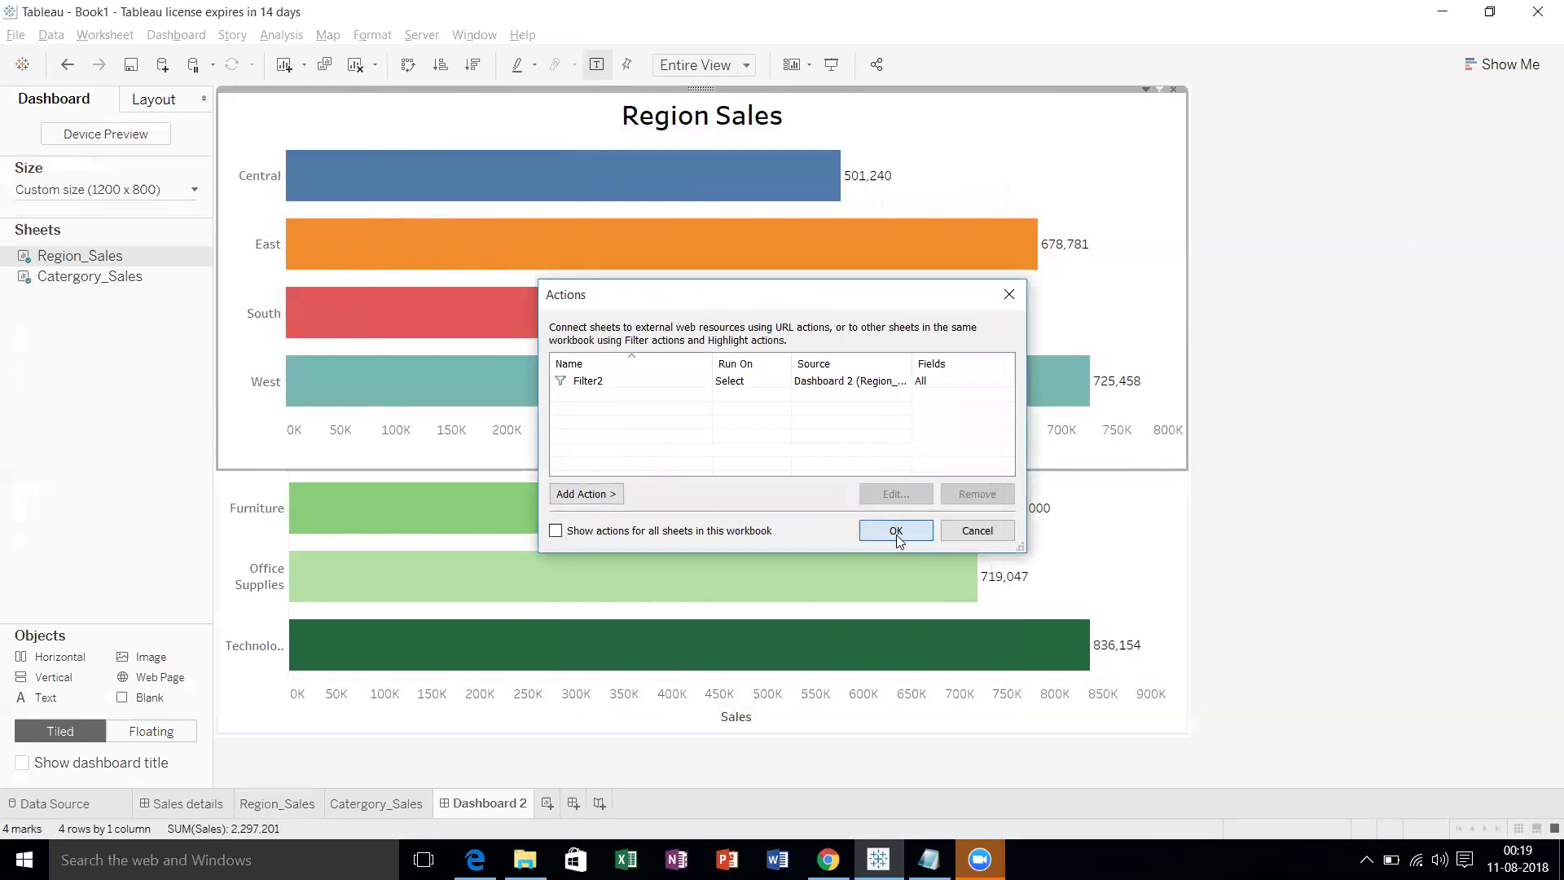
Test the filter on the East and Central bars, dismiss the title editor, and clear the selection.
mouse_move(868, 232)
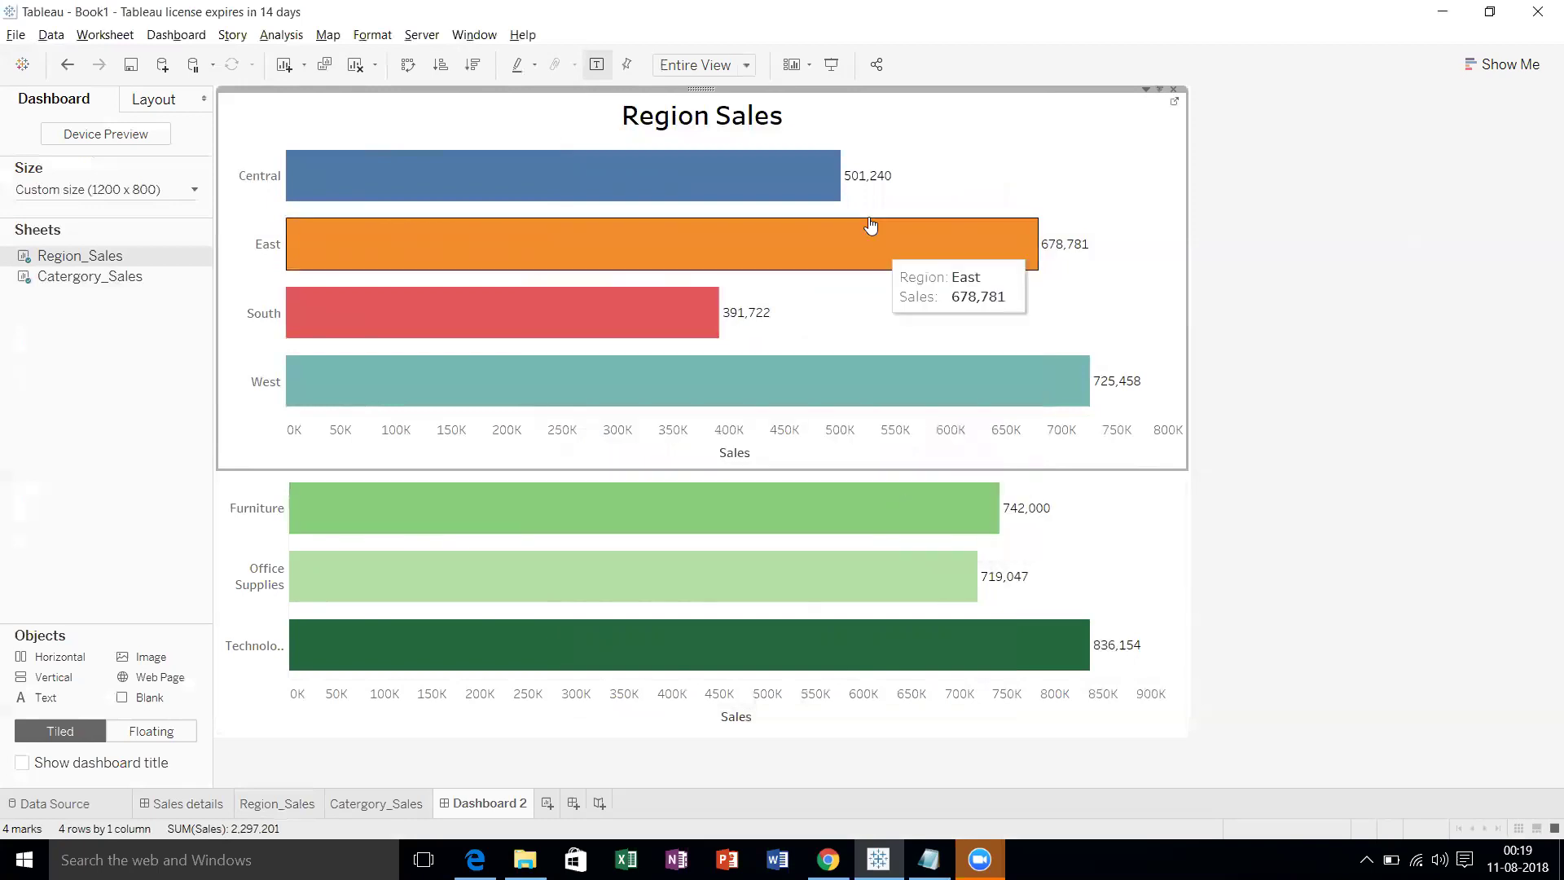
left_click(871, 245)
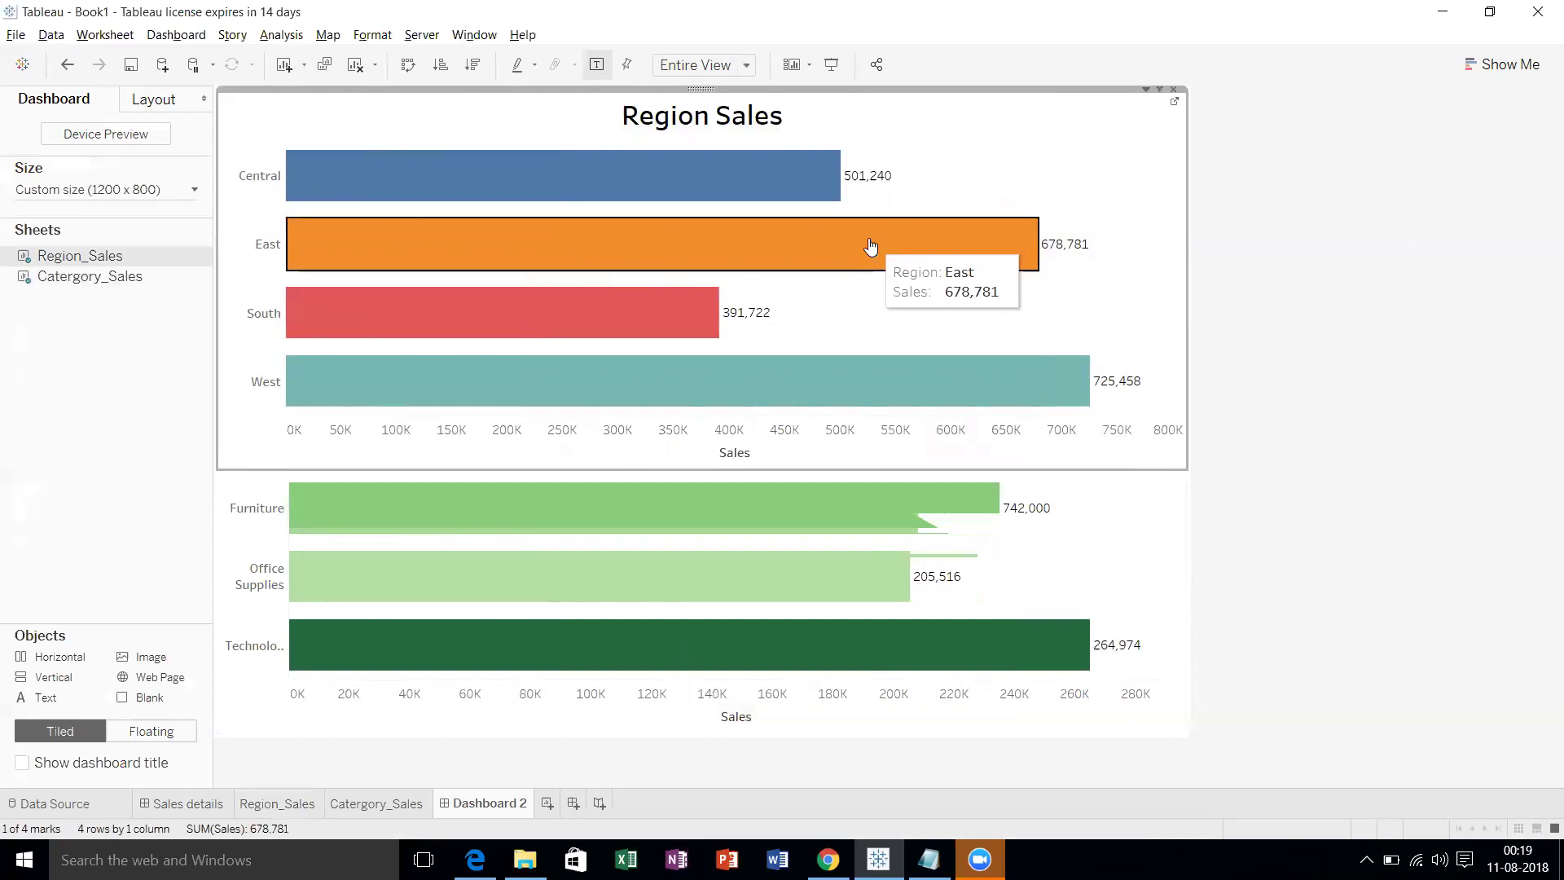
left_click(741, 193)
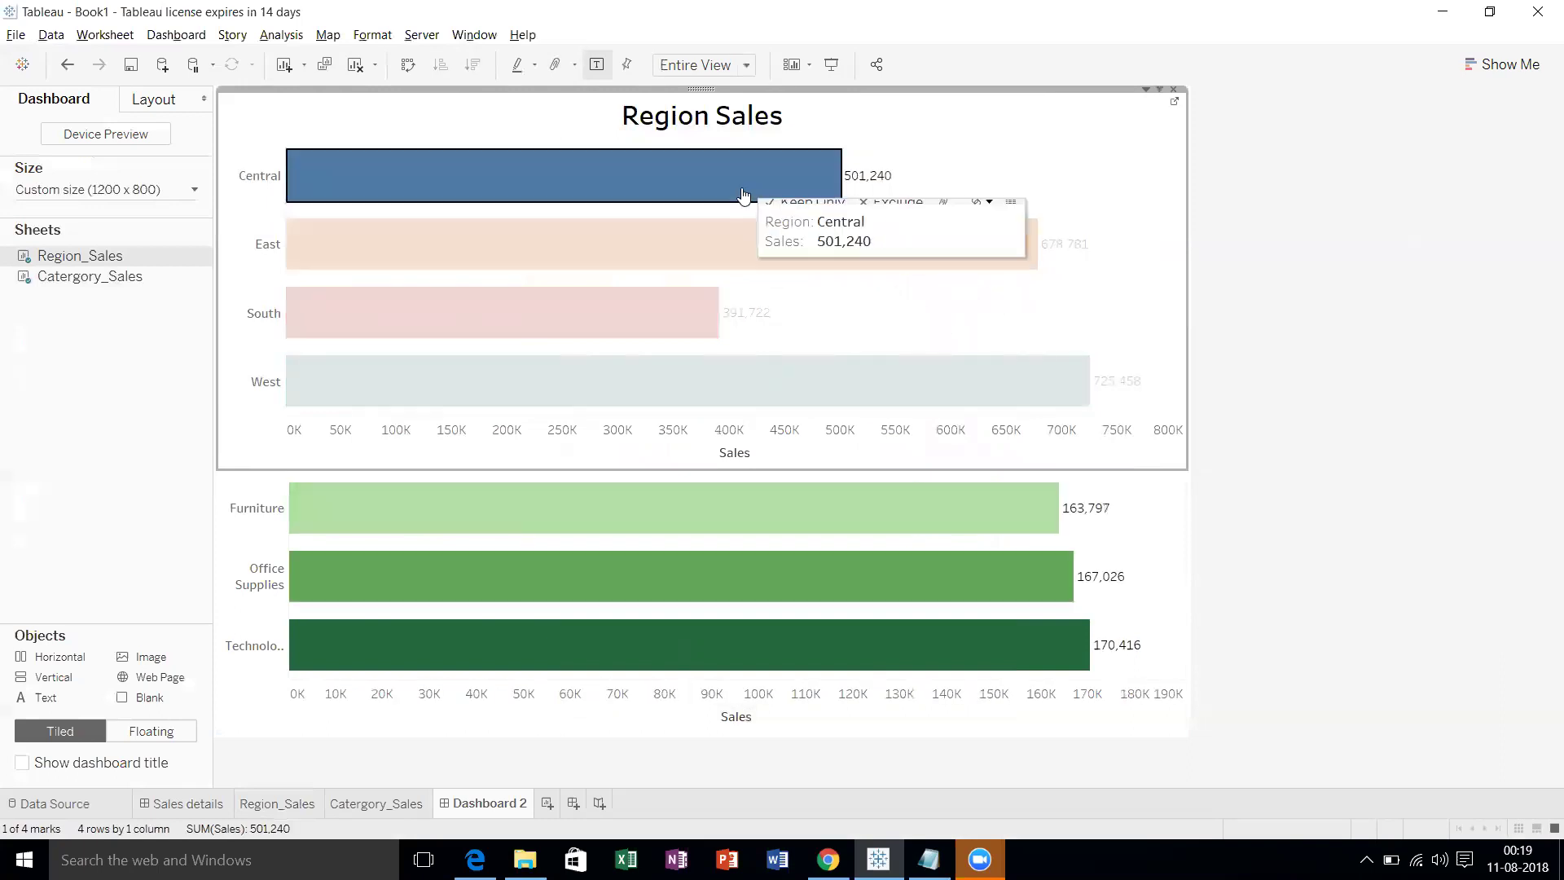
double_click(1037, 130)
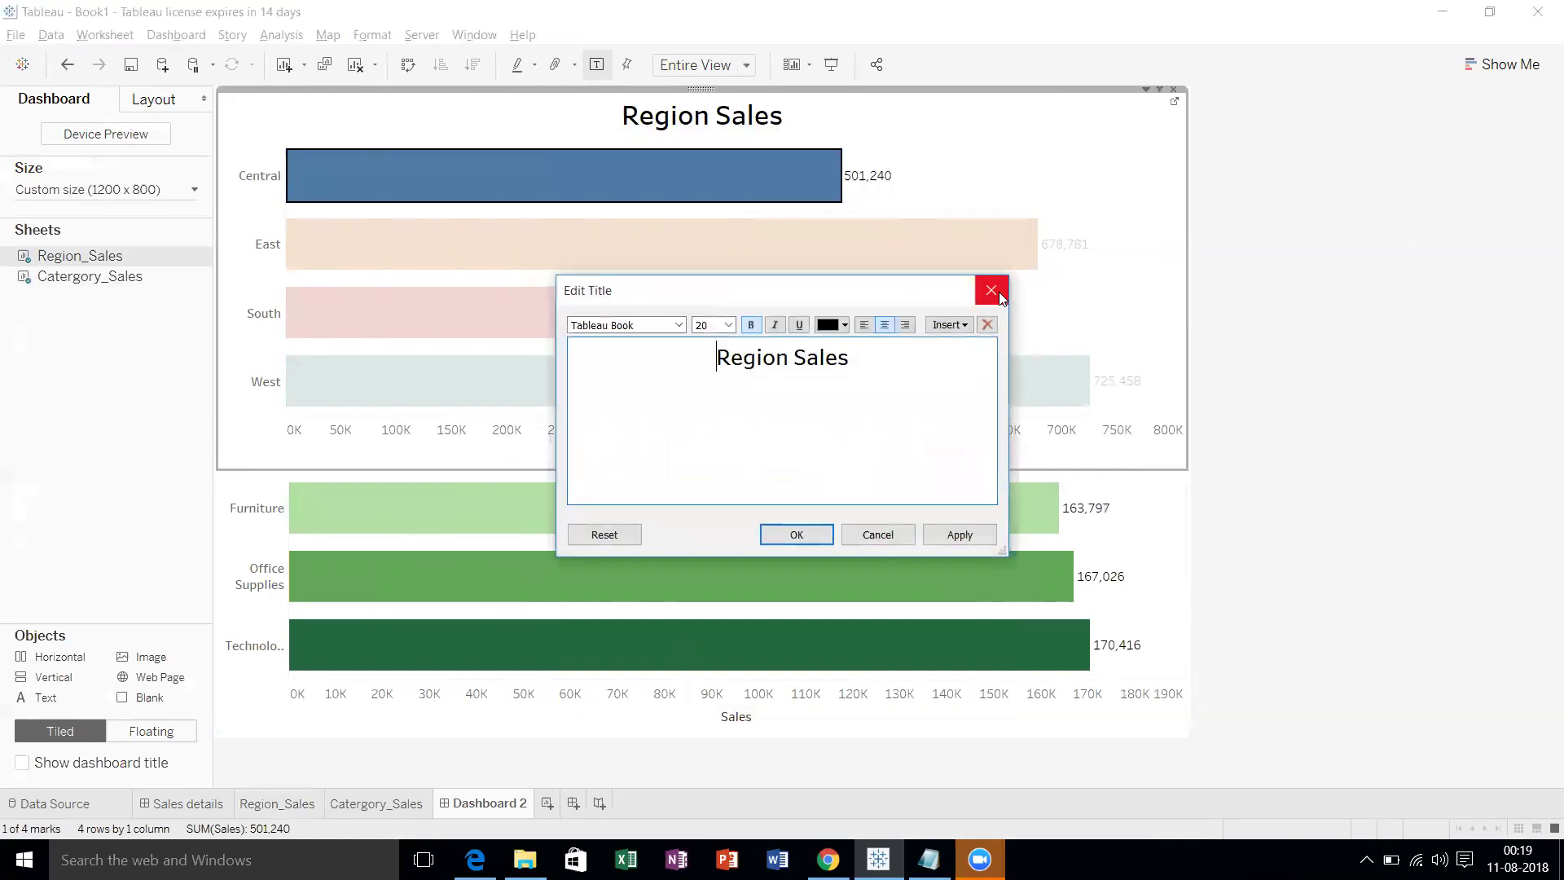
left_click(999, 294)
left_click(1112, 277)
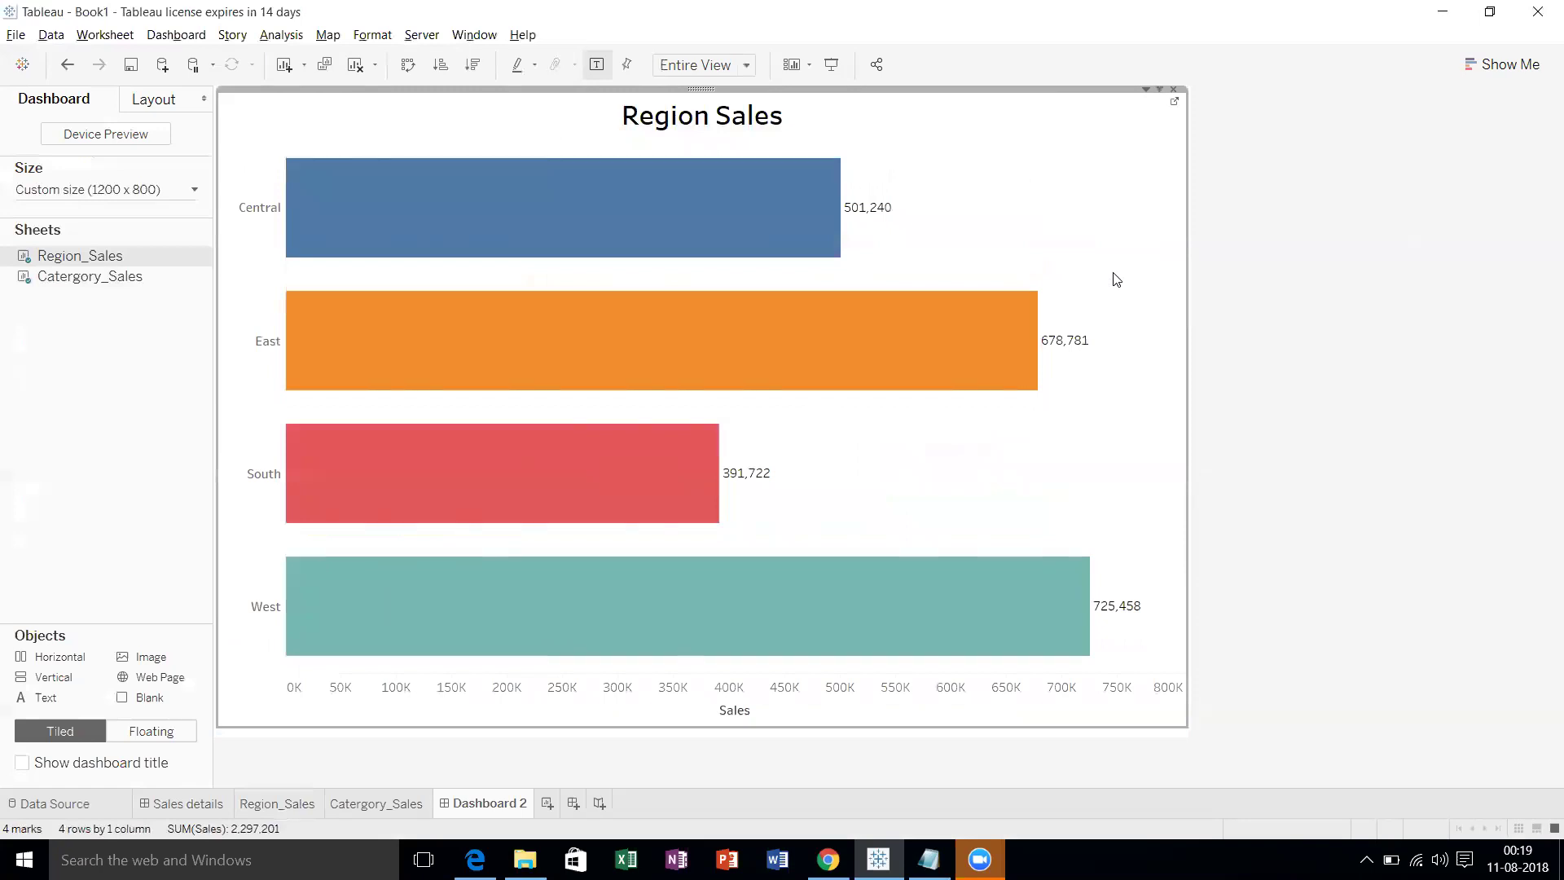
Select the Central, East, South and West bars in turn, ending filtered to West.
left_click(703, 209)
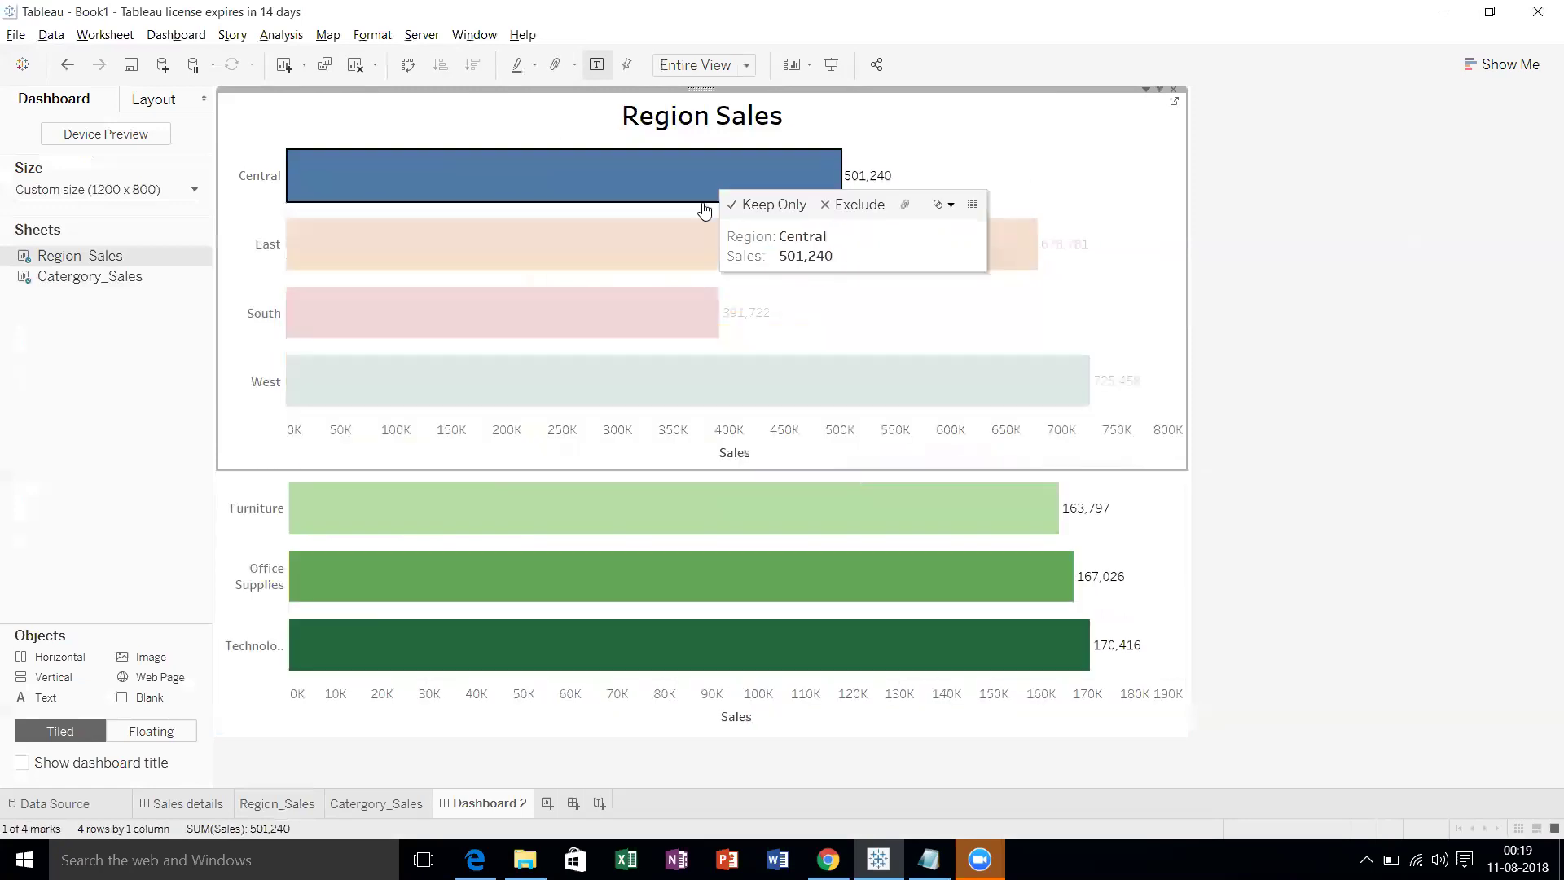
left_click(680, 259)
left_click(665, 320)
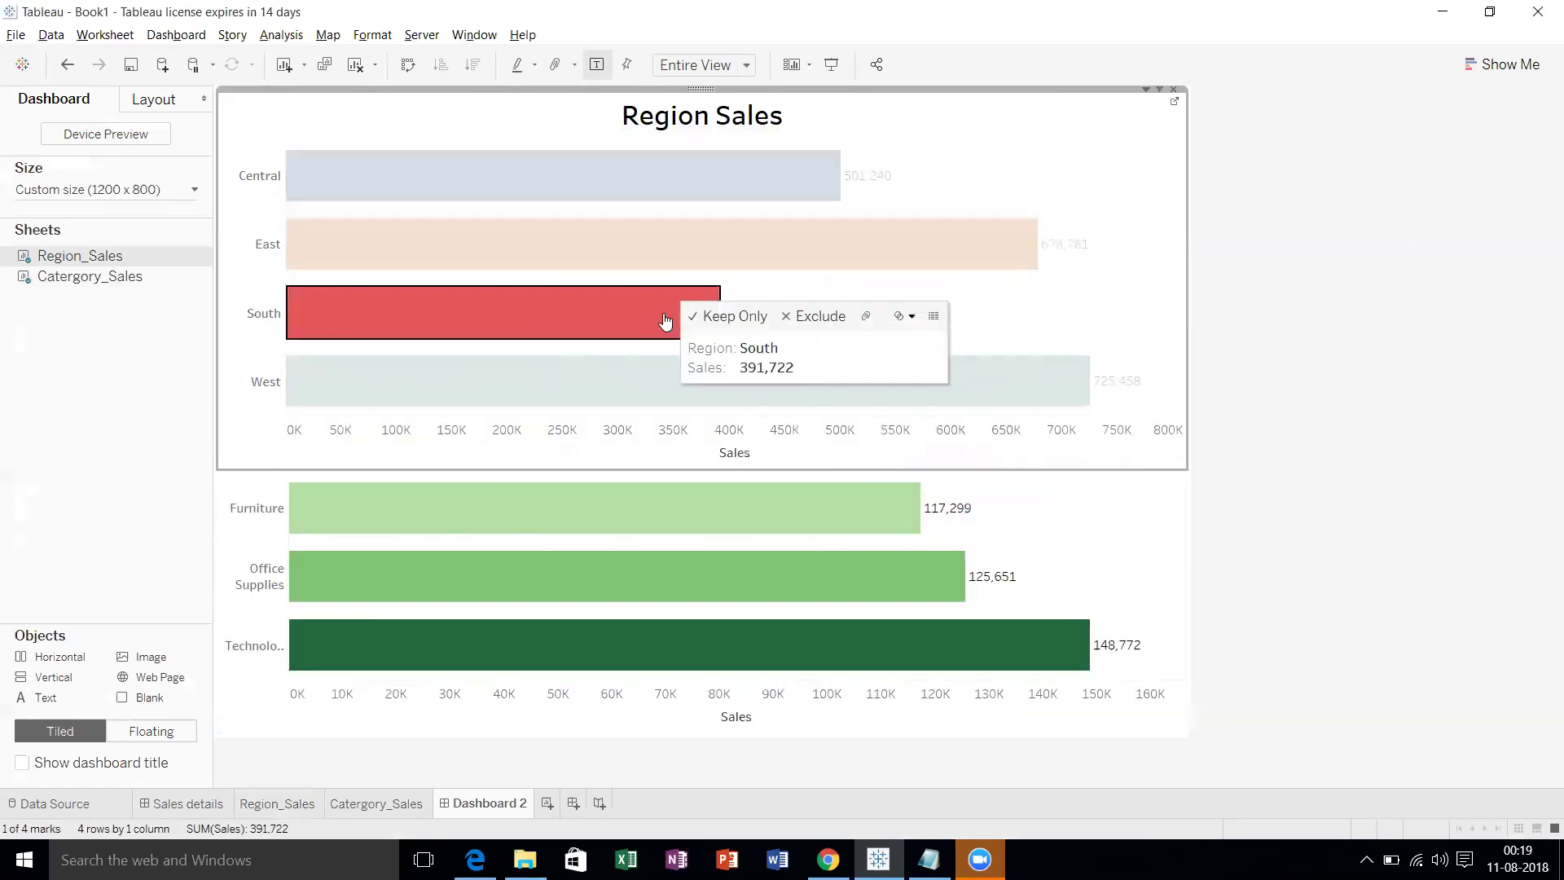
left_click(643, 388)
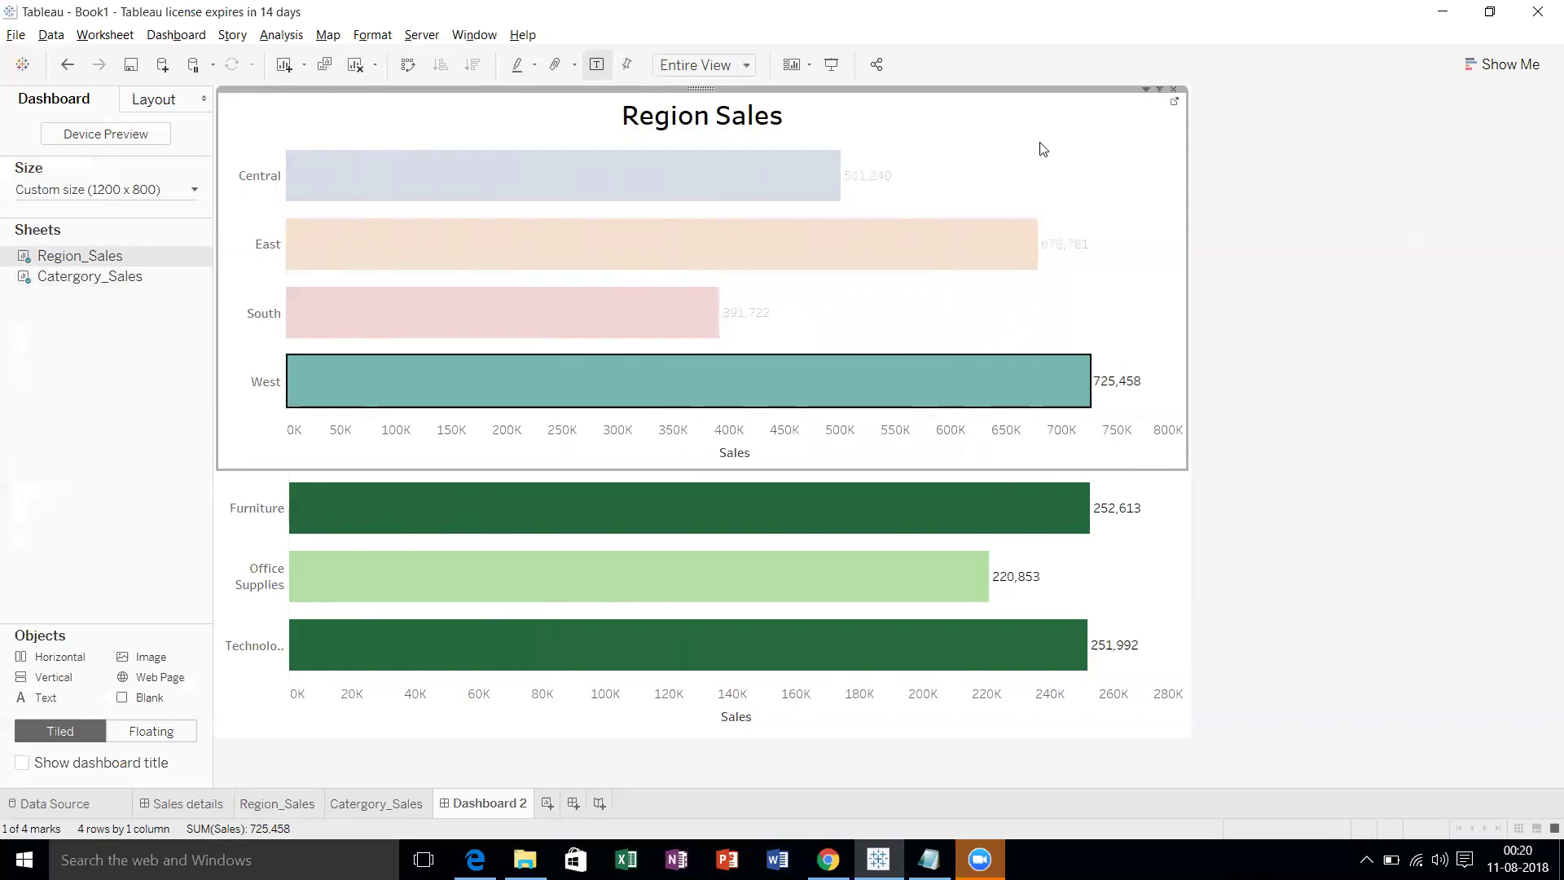
Switch Dashboard 2 to full-screen Presentation Mode, still filtered to West.
left_click(831, 67)
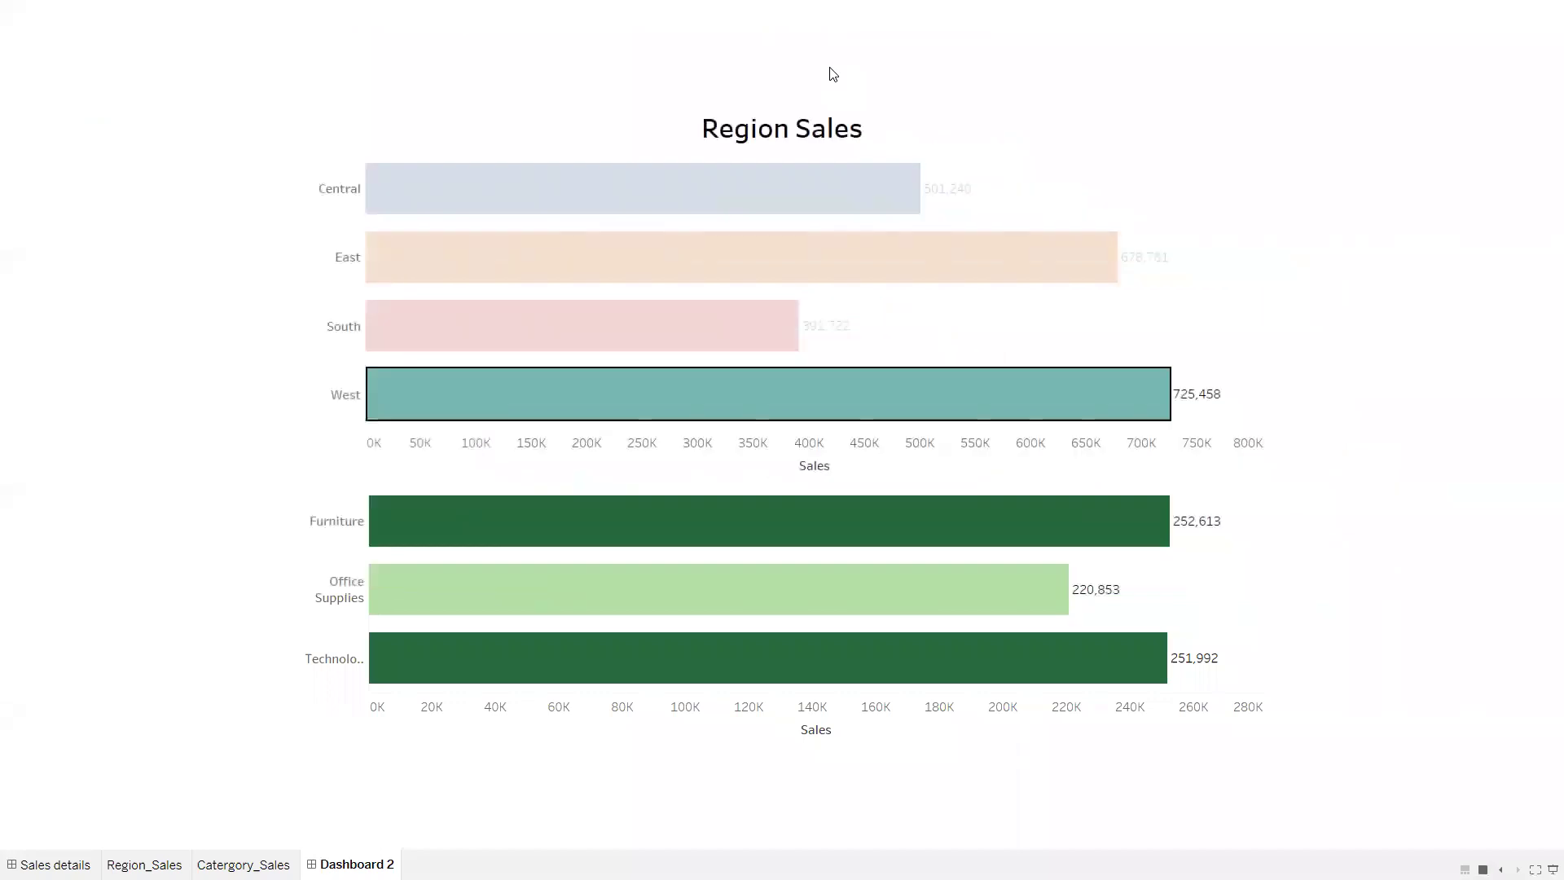
mouse_move(729, 399)
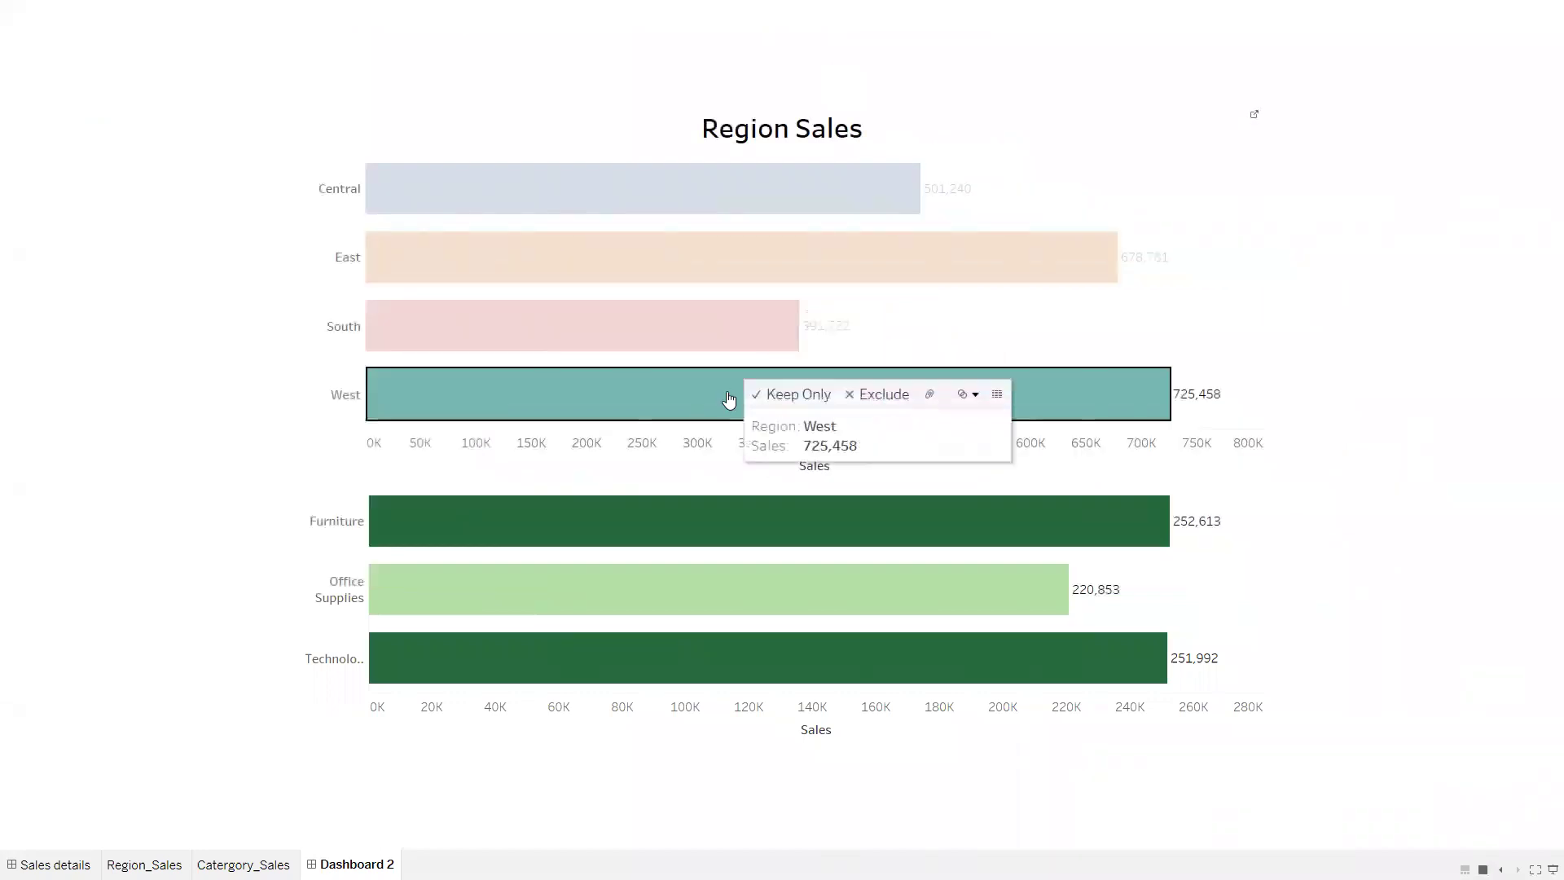